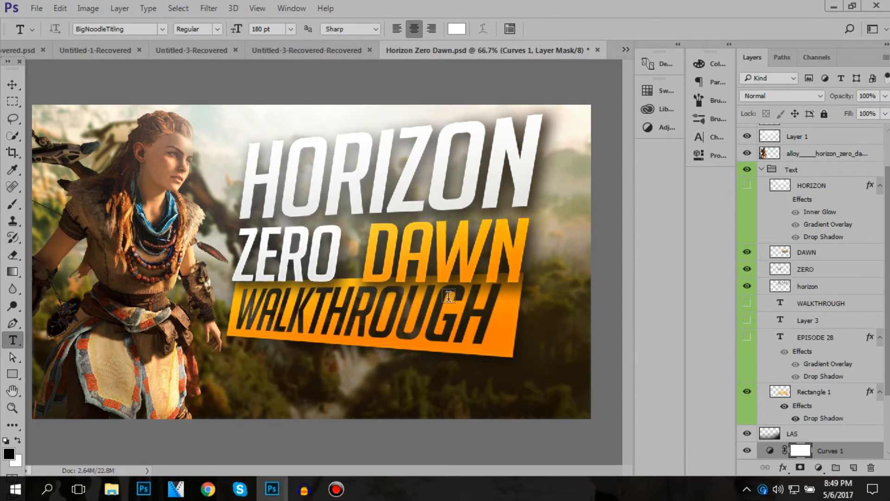
Switch to Chrome and examine the Horizon Zero Dawn wallpaper and character render source images, returning to the finished thumbnail in Photoshop.
{"action": "left_click", "coordinate": [12, 84]}
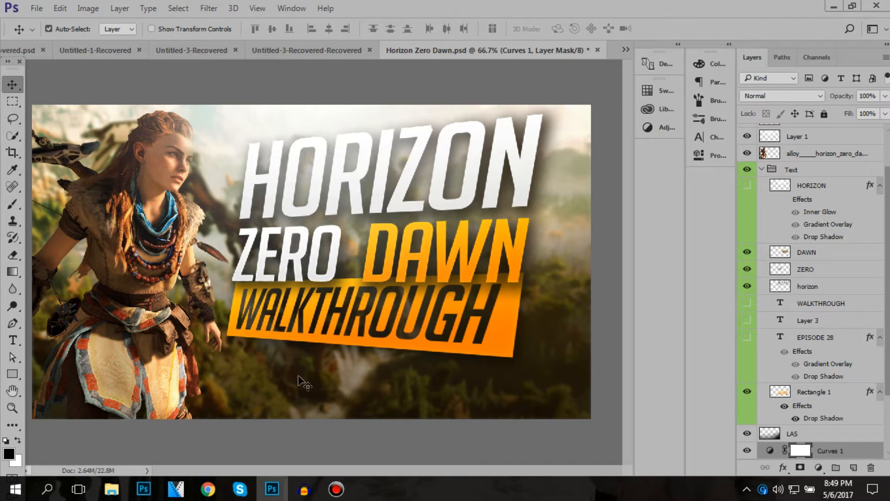
{"action": "left_click", "coordinate": [208, 489]}
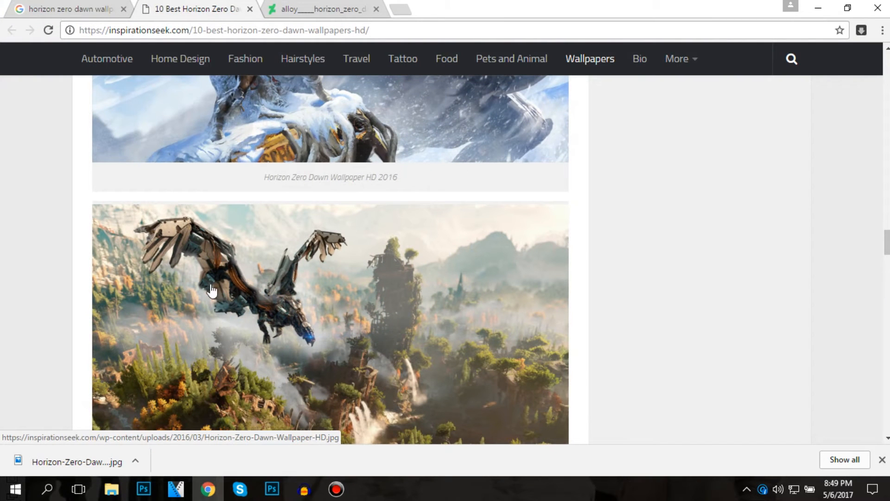
{"action": "left_click", "coordinate": [293, 5]}
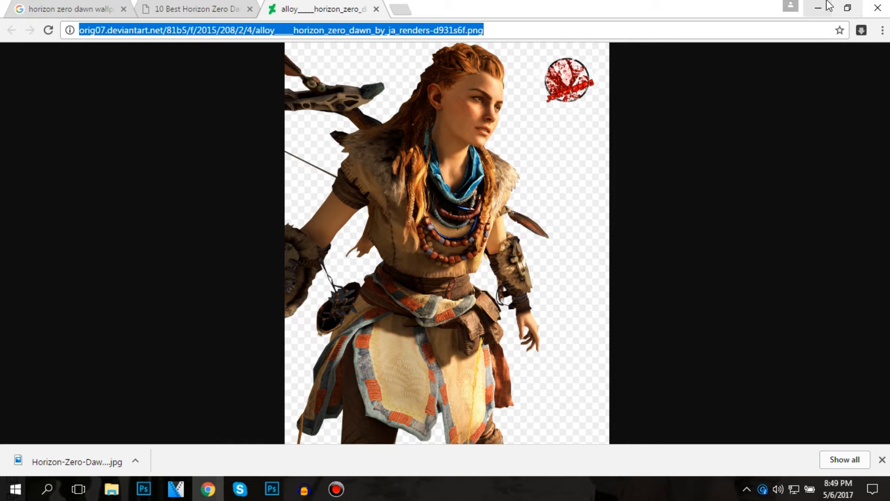
{"action": "left_click", "coordinate": [809, 8]}
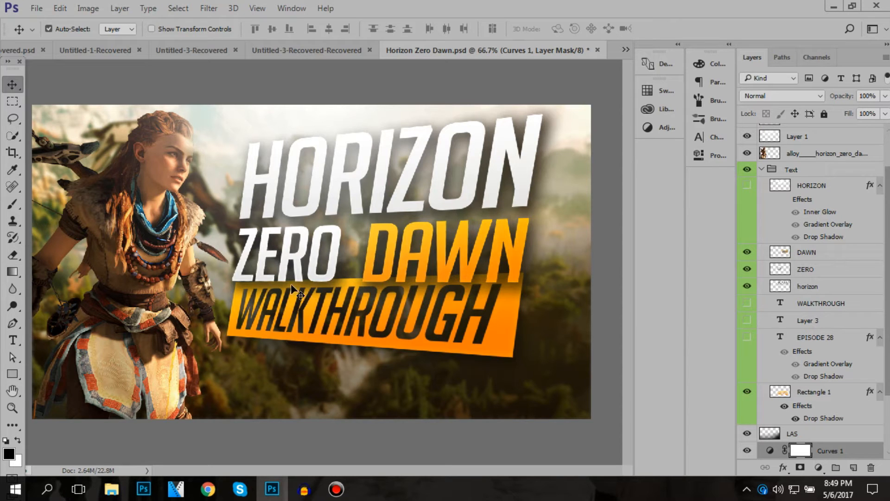
Examine the title's font and how the ZERO, horizon and DAWN layers contribute to it by toggling their visibility.
{"action": "left_click", "coordinate": [14, 340]}
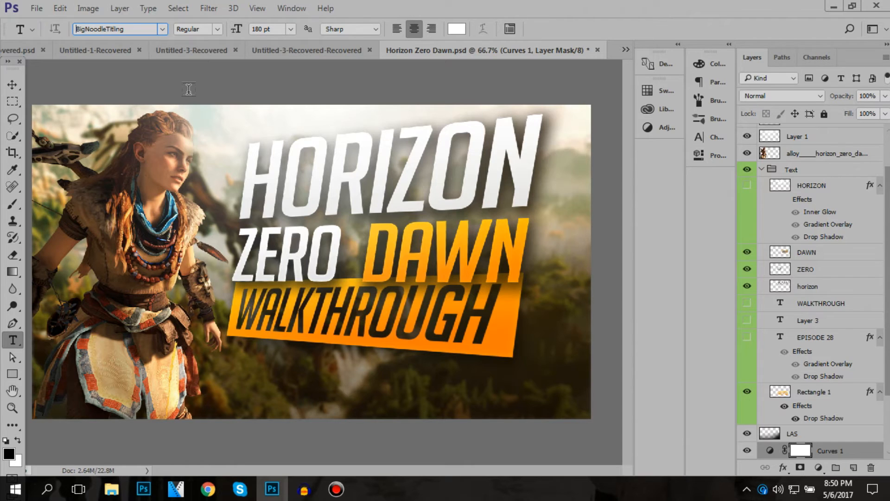
{"action": "scroll", "coordinate": [772, 367], "scroll_direction": "down", "scroll_amount": 3}
{"action": "scroll", "coordinate": [771, 367], "scroll_direction": "up", "scroll_amount": 5}
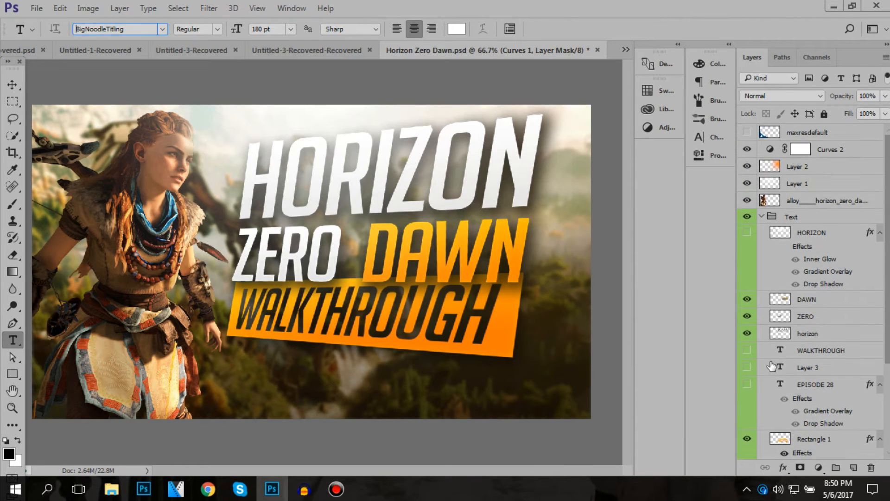
{"action": "left_click", "coordinate": [747, 316]}
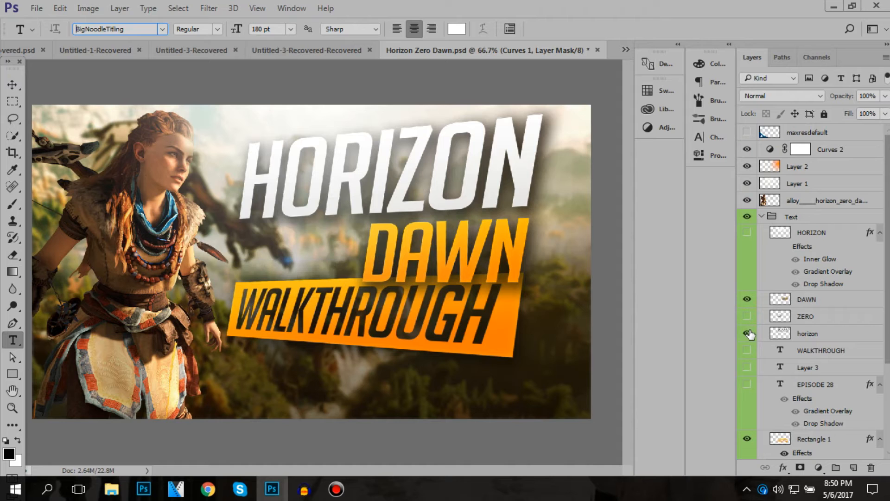
{"action": "left_click", "coordinate": [747, 334]}
{"action": "left_click", "coordinate": [747, 334]}
{"action": "left_click", "coordinate": [747, 316]}
{"action": "left_click", "coordinate": [747, 299]}
{"action": "left_click", "coordinate": [746, 299]}
{"action": "left_click", "coordinate": [788, 299]}
{"action": "left_click", "coordinate": [625, 49]}
{"action": "left_click", "coordinate": [626, 57]}
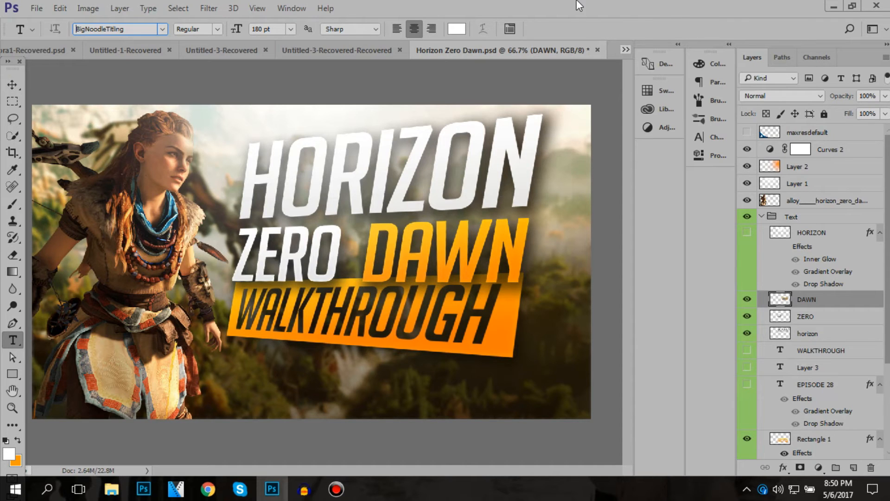
Create a new 1280 x 720 pixel RGB Color document at 72 pixels/inch with a white background.
{"action": "left_click", "coordinate": [35, 9]}
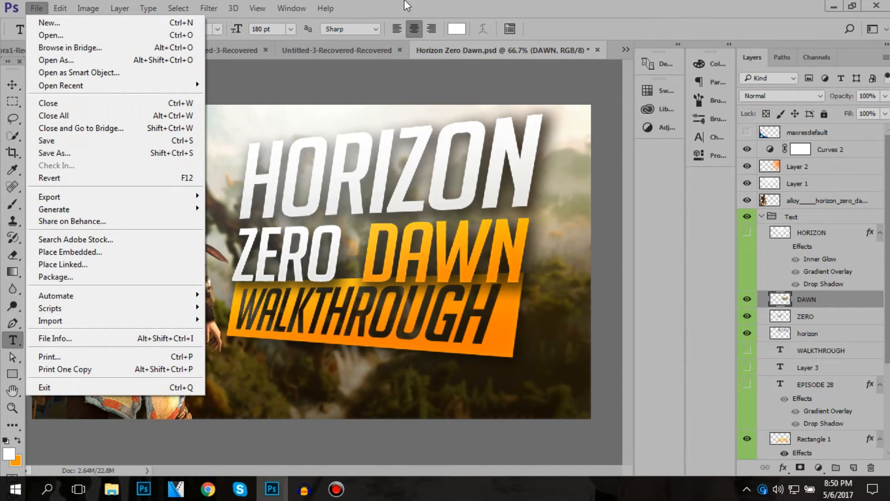
{"action": "left_click", "coordinate": [394, 20]}
{"action": "left_click", "coordinate": [37, 8]}
{"action": "left_click", "coordinate": [51, 22]}
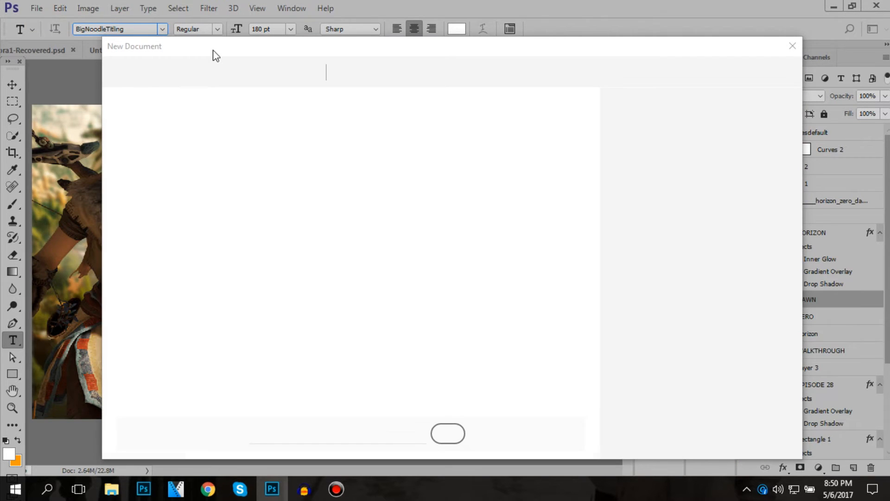
{"action": "left_click_drag", "start_coordinate": [213, 54], "coordinate": [262, 18]}
{"action": "left_click_drag", "start_coordinate": [347, 14], "coordinate": [327, 15]}
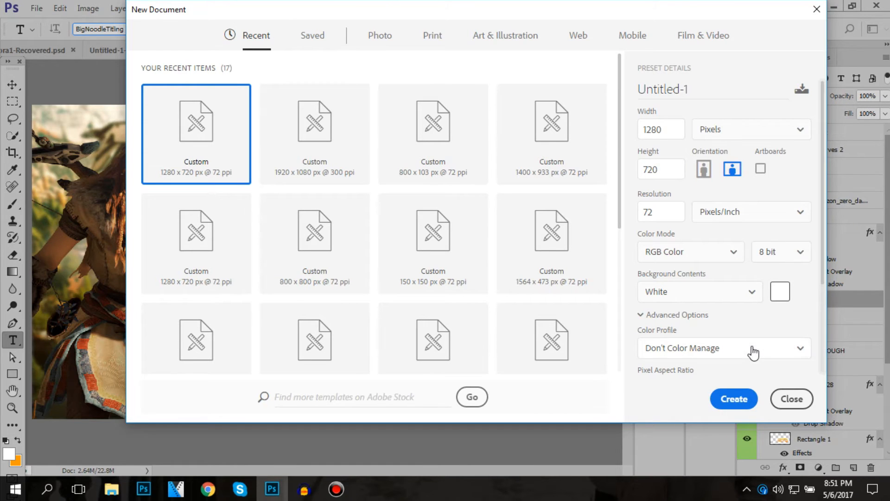
{"action": "left_click", "coordinate": [681, 126]}
{"action": "left_click", "coordinate": [660, 169]}
{"action": "left_click", "coordinate": [676, 130]}
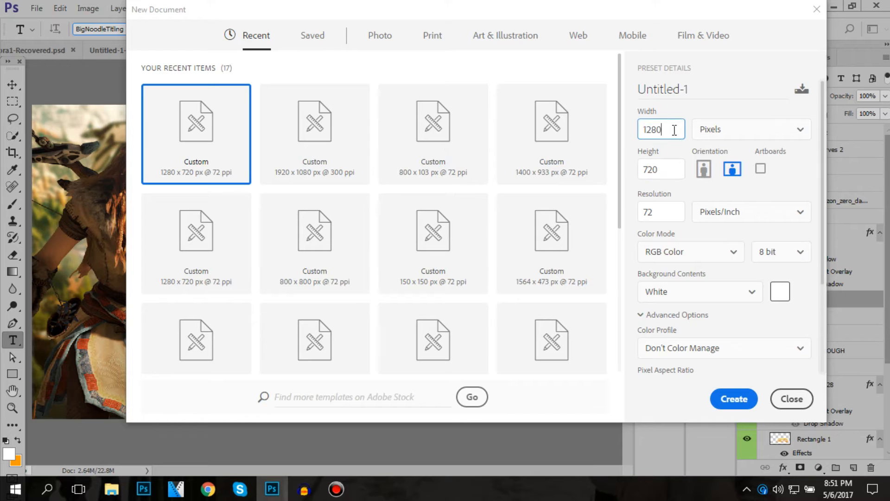
{"action": "left_click", "coordinate": [669, 176]}
{"action": "key", "text": "ctrl+a"}
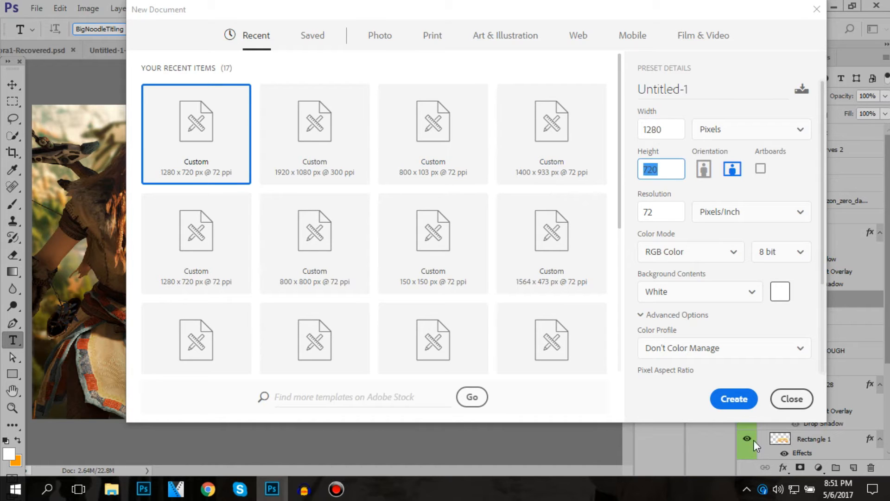
{"action": "left_click", "coordinate": [730, 398]}
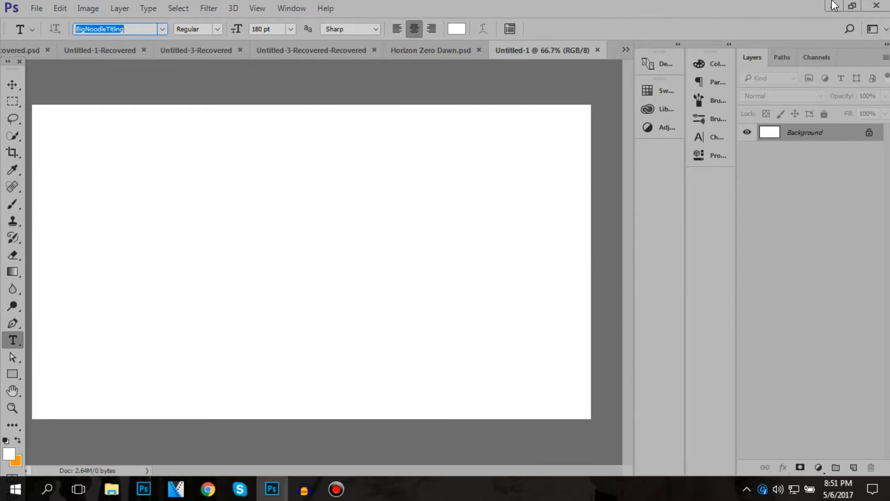
Place the Horizon Zero Dawn wallpaper and the character render from the desktop files into the new document, with the render on top.
{"action": "left_click", "coordinate": [852, 5]}
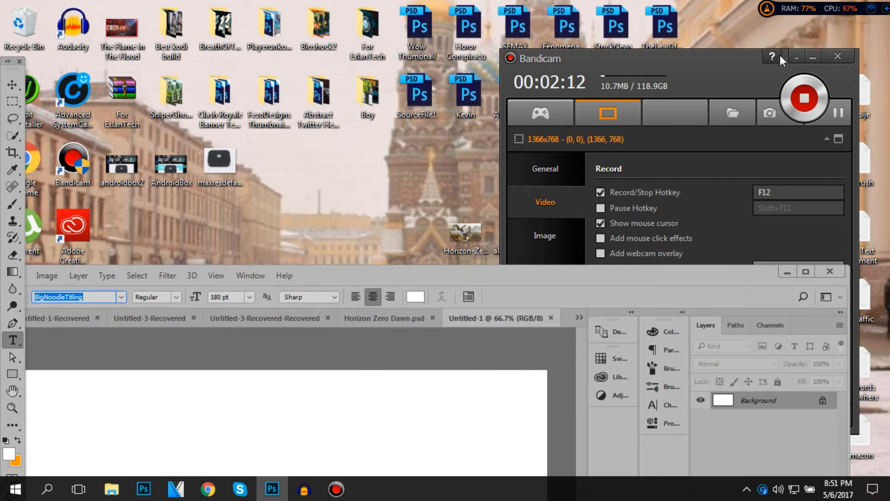
{"action": "left_click", "coordinate": [779, 55]}
{"action": "left_click_drag", "start_coordinate": [465, 275], "coordinate": [539, 264]}
{"action": "left_click_drag", "start_coordinate": [549, 213], "coordinate": [456, 5]}
{"action": "left_click", "coordinate": [447, 28]}
{"action": "left_click", "coordinate": [447, 29]}
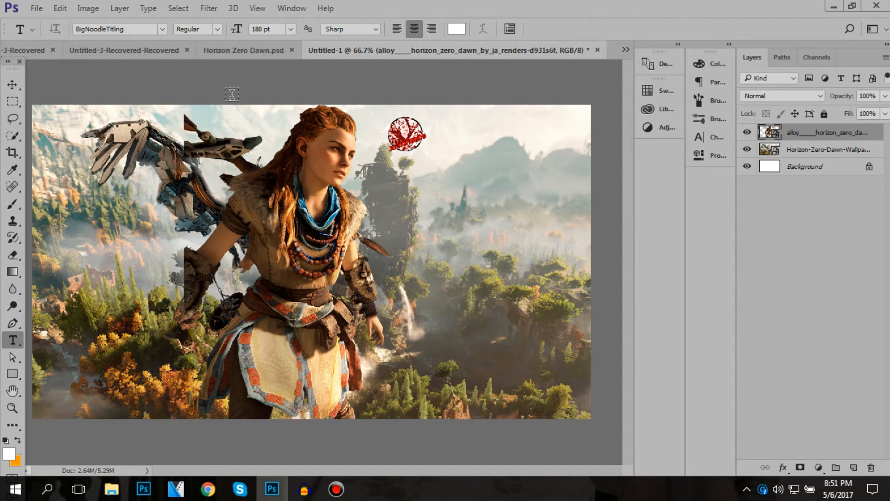
Rasterize the character render layer and delete the red logo beside her head using a rectangular selection.
{"action": "left_click", "coordinate": [14, 105]}
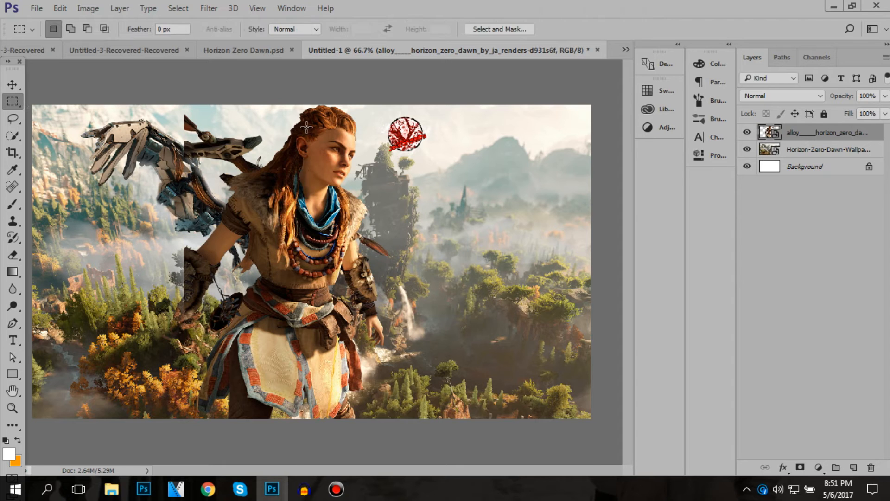
{"action": "right_click", "coordinate": [814, 130]}
{"action": "left_click", "coordinate": [554, 292]}
{"action": "left_click_drag", "start_coordinate": [375, 99], "coordinate": [460, 185]}
{"action": "key", "text": "Delete"}
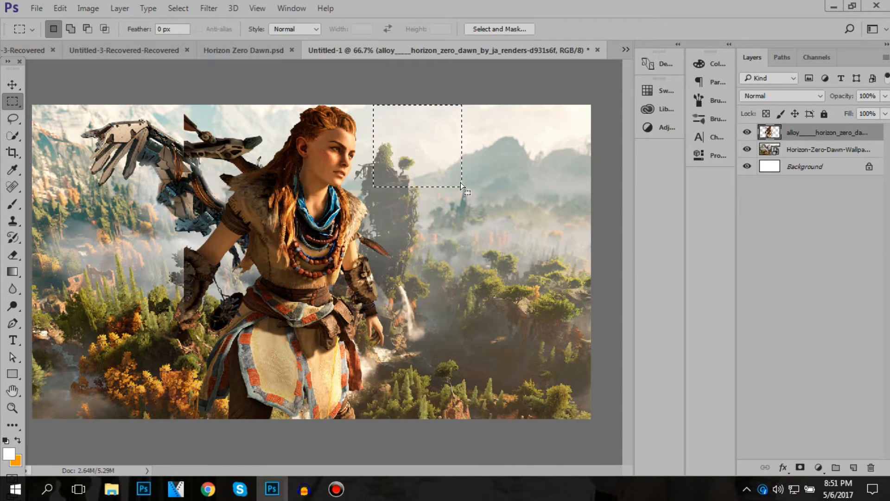
{"action": "key", "text": "ctrl+d"}
Demonstrate the Rectangular Marquee Tool with trial selections over the landscape beside the character, and clear them.
{"action": "right_click", "coordinate": [11, 103]}
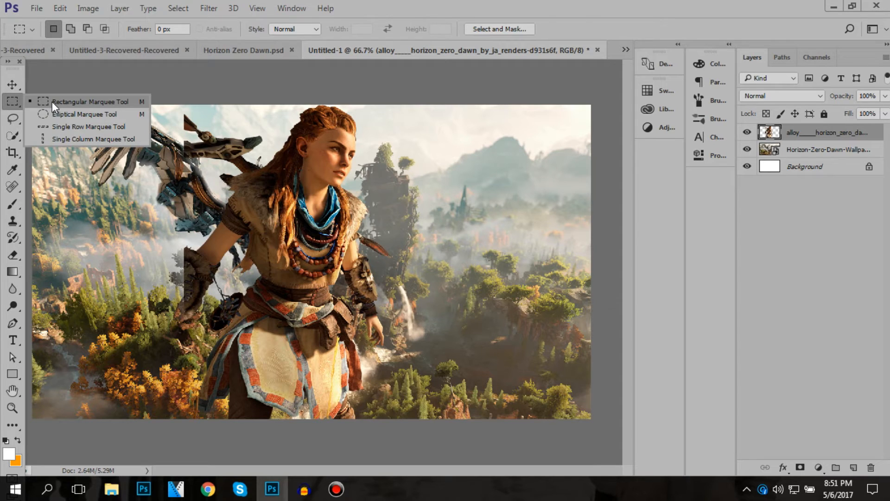
{"action": "left_click", "coordinate": [52, 101]}
{"action": "left_click_drag", "start_coordinate": [380, 100], "coordinate": [577, 244]}
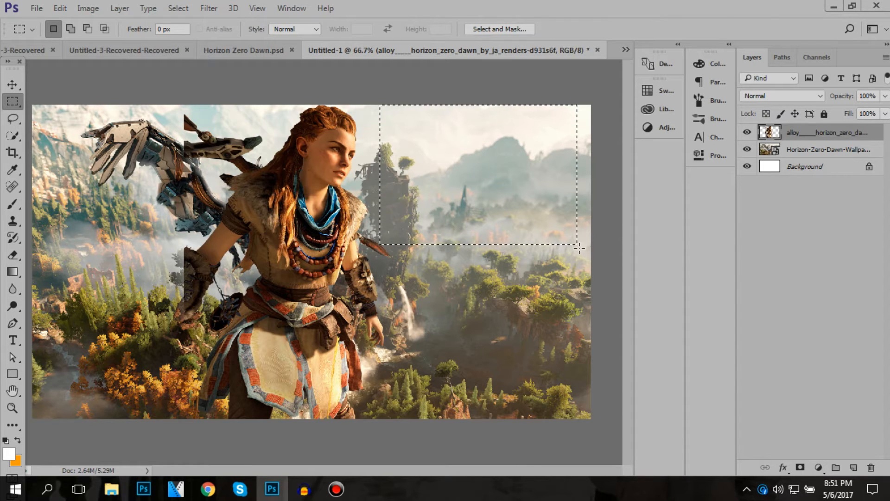
{"action": "left_click", "coordinate": [369, 116]}
{"action": "left_click_drag", "start_coordinate": [367, 114], "coordinate": [577, 285]}
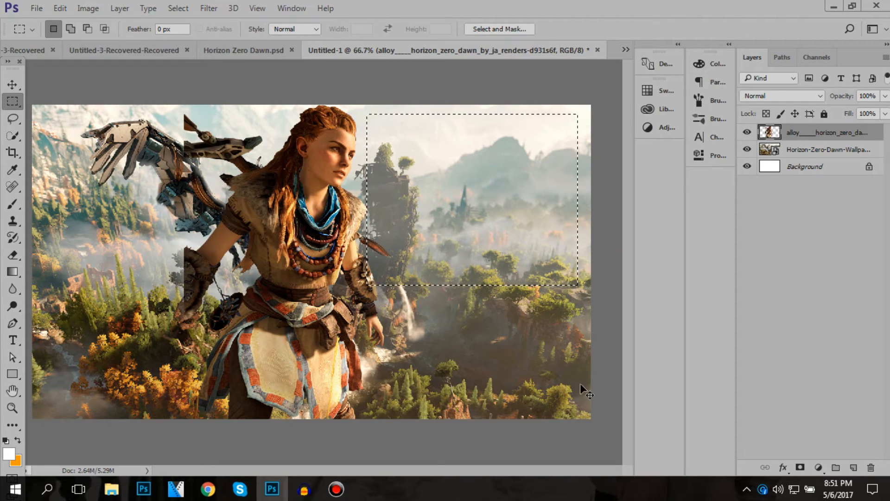
{"action": "key", "text": "ctrl+d"}
Try deleting the character's head and shoulders with a rectangular selection, and undo the deletion.
{"action": "left_click_drag", "start_coordinate": [448, 207], "coordinate": [2, 4]}
{"action": "key", "text": "Delete"}
{"action": "key", "text": "ctrl+d"}
{"action": "key", "text": "ctrl+z"}
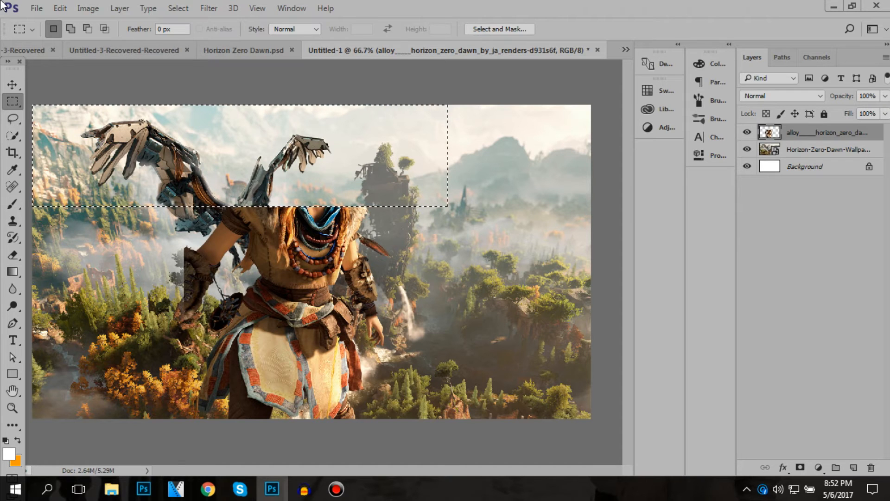
{"action": "key", "text": "ctrl+alt+z"}
{"action": "key", "text": "ctrl+d"}
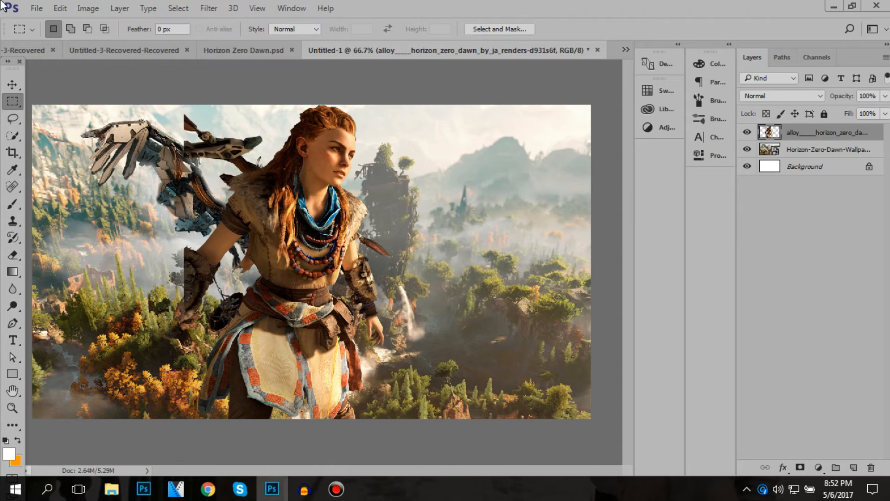
Try moving the wallpaper layer within the canvas, undo the move, and reselect the character render layer.
{"action": "left_click_drag", "start_coordinate": [188, 179], "coordinate": [416, 267], "text": "ctrl"}
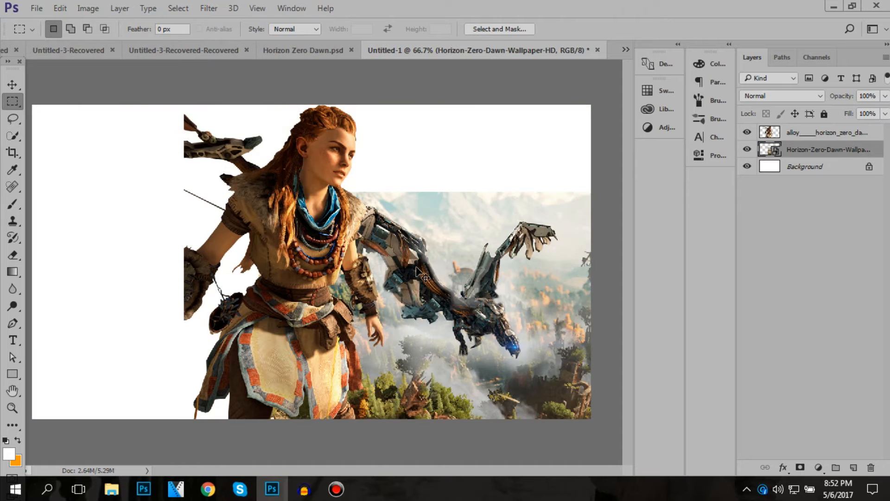
{"action": "key", "text": "ctrl+z"}
{"action": "key", "text": "ctrl+t"}
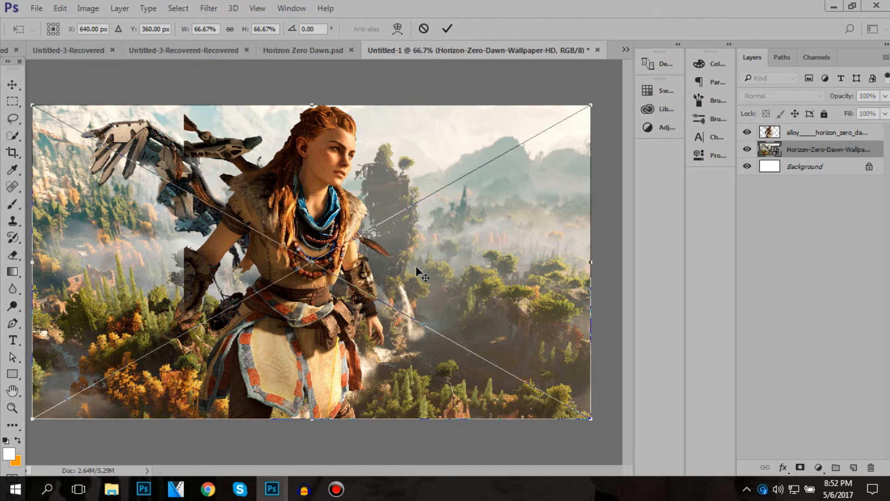
{"action": "left_click", "coordinate": [447, 29]}
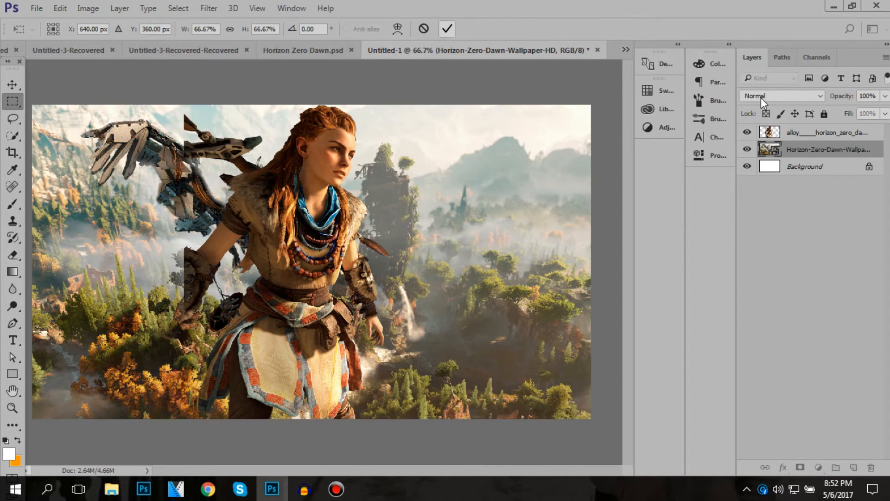
{"action": "left_click", "coordinate": [794, 133]}
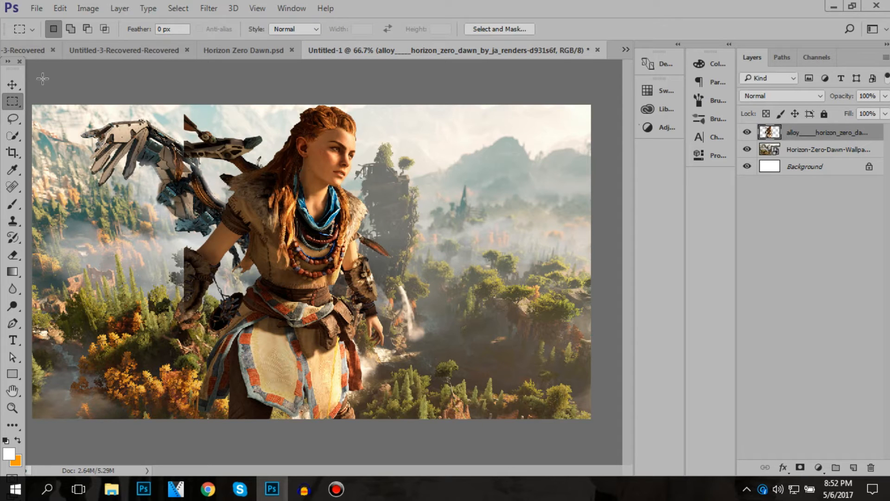
Align the character render to the left edge of the whole canvas with the Move tool and clear the selection.
{"action": "left_click", "coordinate": [19, 87]}
{"action": "key", "text": "ctrl"}
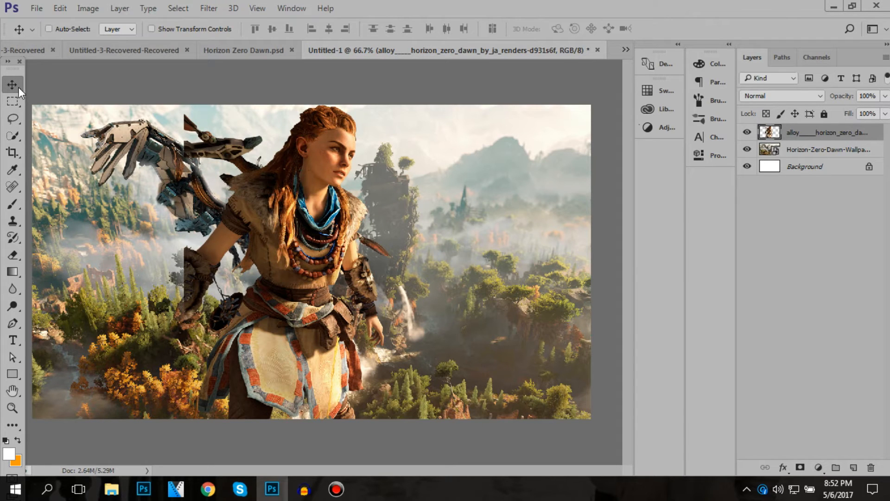
{"action": "key", "text": "ctrl+a"}
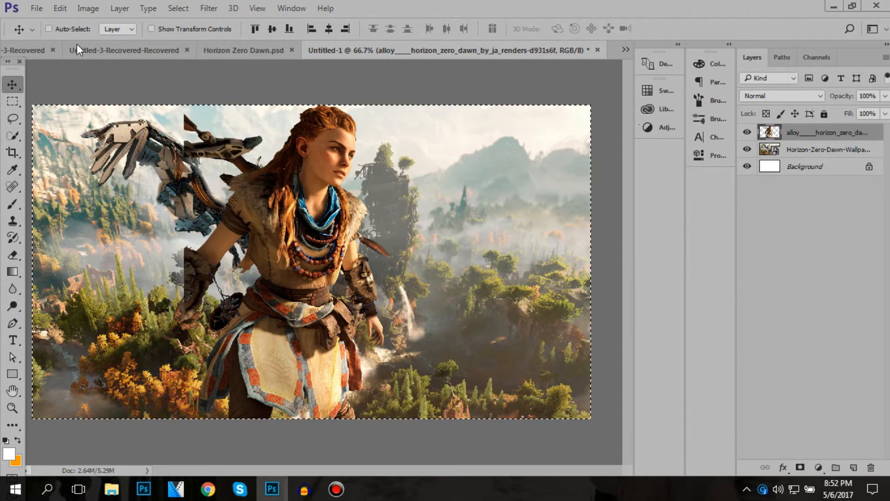
{"action": "right_click", "coordinate": [14, 82]}
{"action": "left_click", "coordinate": [43, 85]}
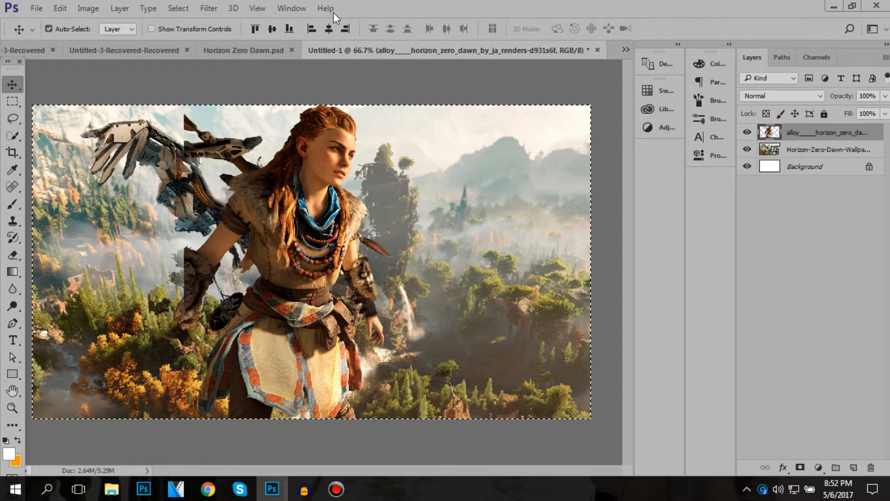
{"action": "left_click", "coordinate": [311, 31]}
{"action": "left_click", "coordinate": [48, 29]}
{"action": "key", "text": "ctrl+d"}
{"action": "key", "text": "ctrl+minus"}
{"action": "key", "text": "ctrl+minus"}
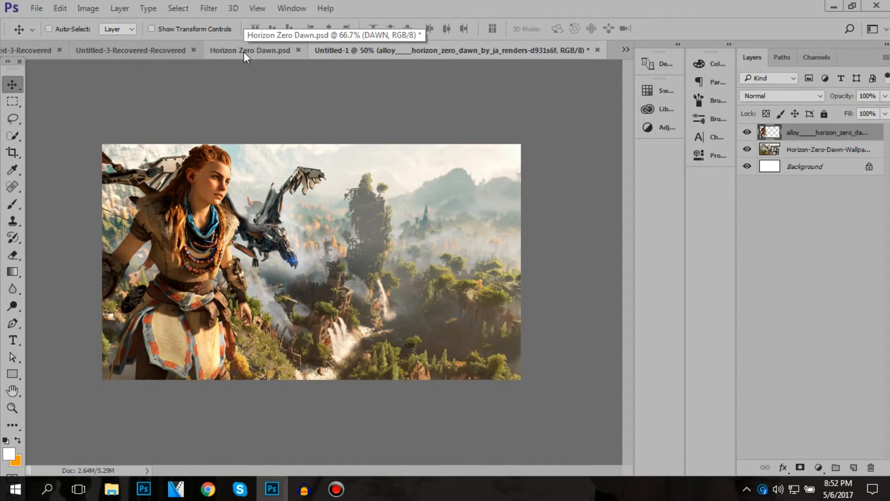
{"action": "key", "text": "ctrl+plus"}
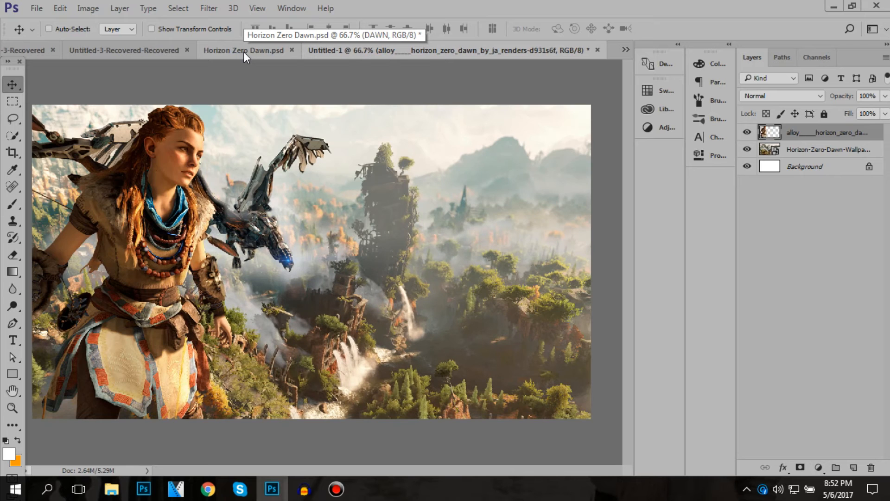
Rename the wallpaper layer as Background.
{"action": "left_click", "coordinate": [790, 151]}
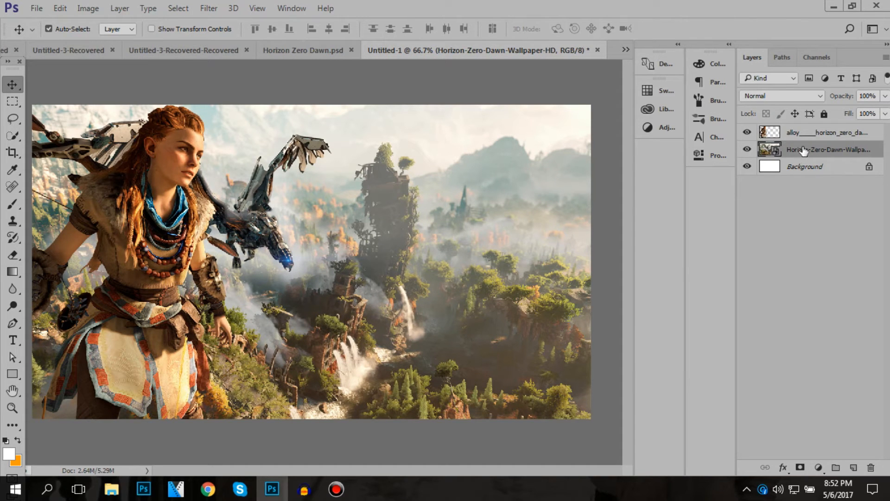
{"action": "double_click", "coordinate": [804, 151]}
{"action": "type", "text": "Background"}
{"action": "key", "text": "Return"}
Rename the character render layer as Alloy.
{"action": "left_click", "coordinate": [814, 134]}
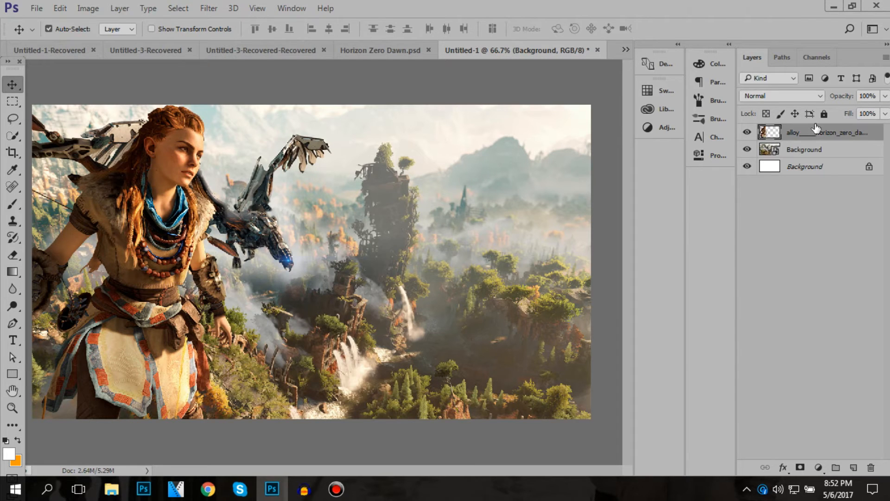
{"action": "double_click", "coordinate": [807, 132]}
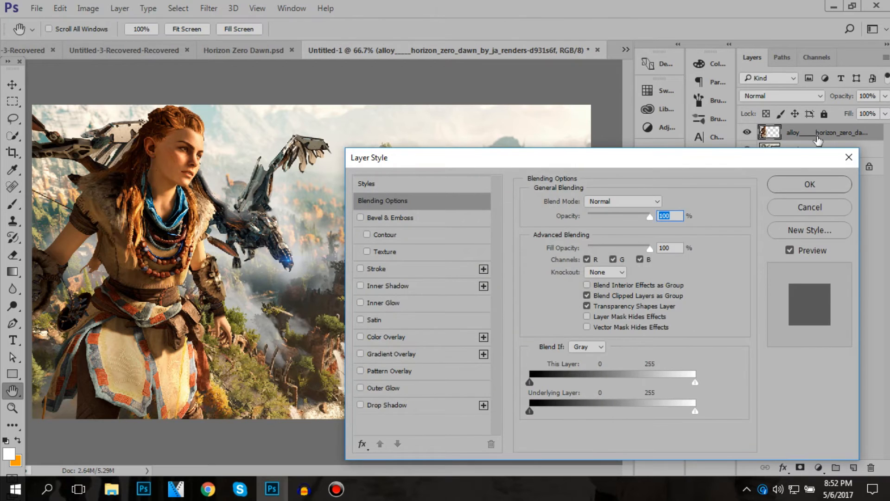
{"action": "left_click", "coordinate": [850, 157]}
{"action": "double_click", "coordinate": [816, 132]}
{"action": "type", "text": "Alloy"}
{"action": "key", "text": "Return"}
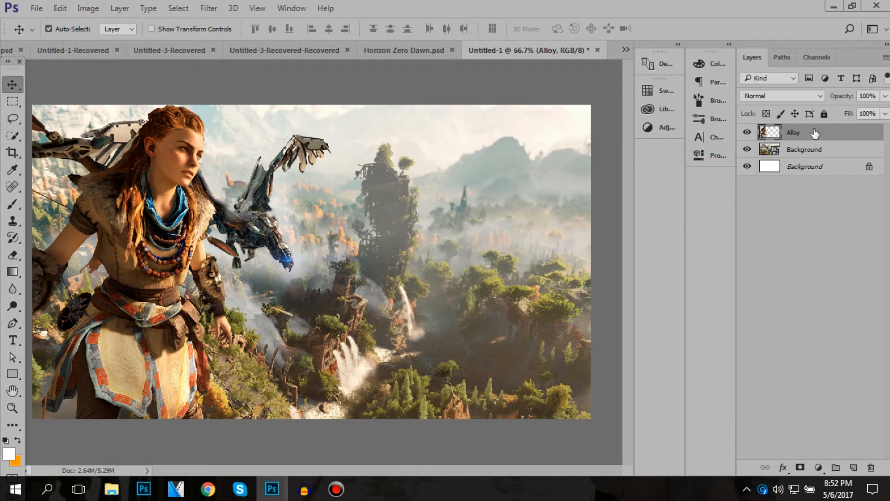
Apply a Gaussian Blur with a 4.0-pixel radius to the wallpaper layer.
{"action": "left_click", "coordinate": [794, 149]}
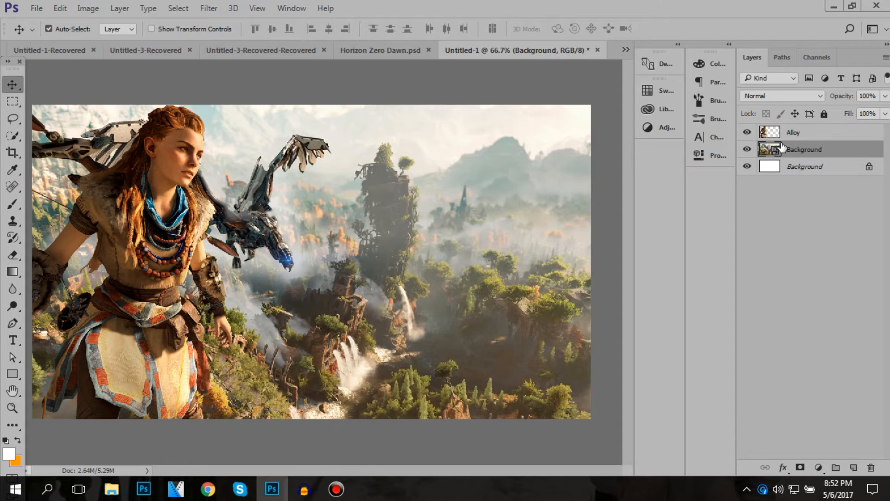
{"action": "left_click", "coordinate": [216, 7]}
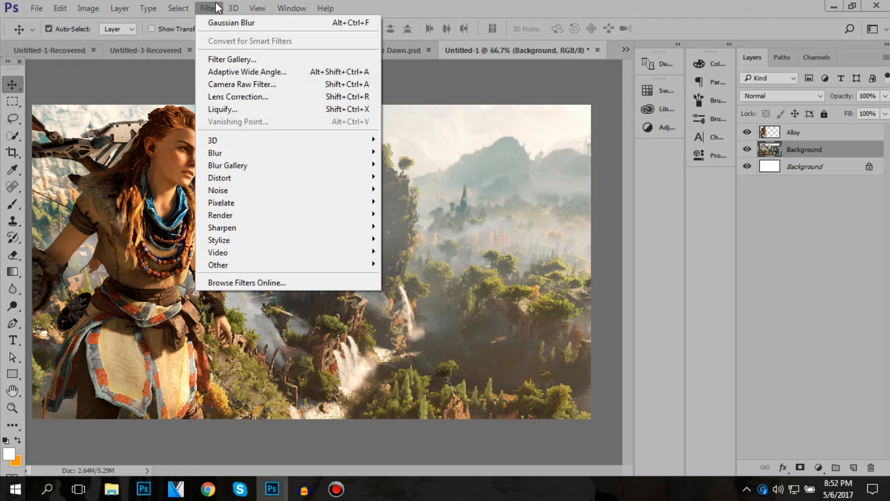
{"action": "mouse_move", "coordinate": [287, 140]}
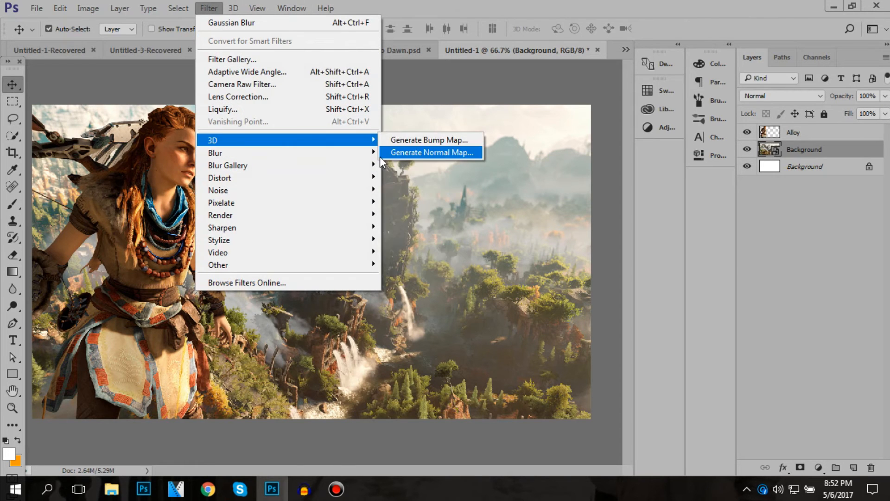
{"action": "mouse_move", "coordinate": [374, 166]}
{"action": "left_click", "coordinate": [816, 155]}
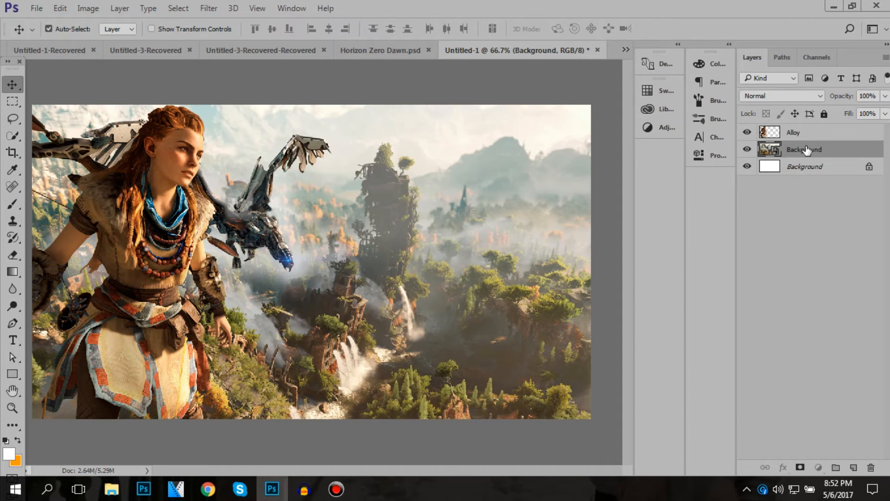
{"action": "right_click", "coordinate": [816, 156]}
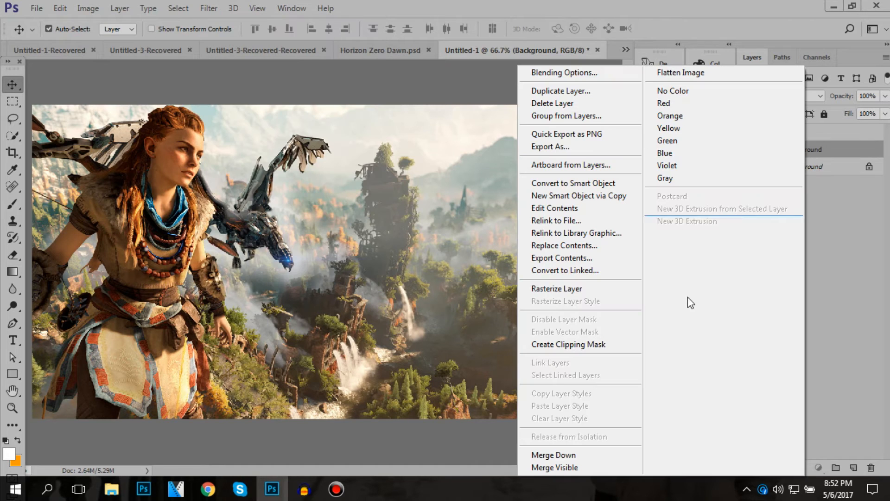
{"action": "left_click", "coordinate": [605, 292]}
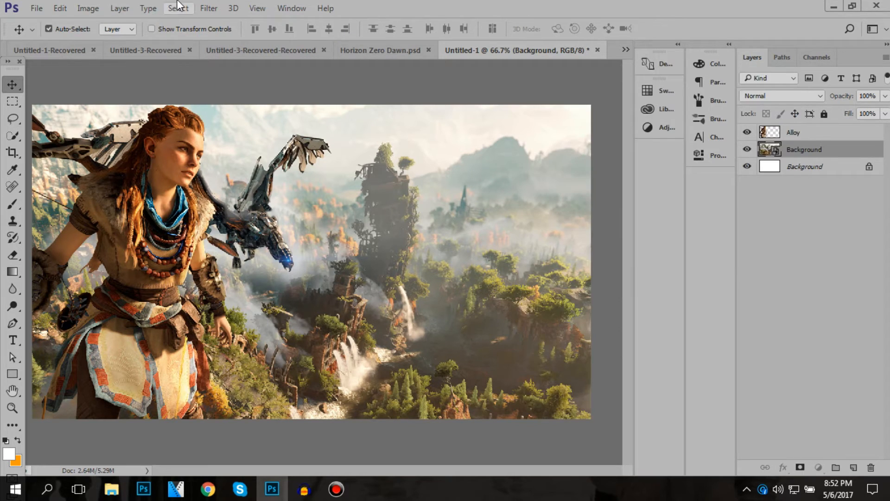
{"action": "left_click", "coordinate": [211, 8]}
{"action": "mouse_move", "coordinate": [340, 158]}
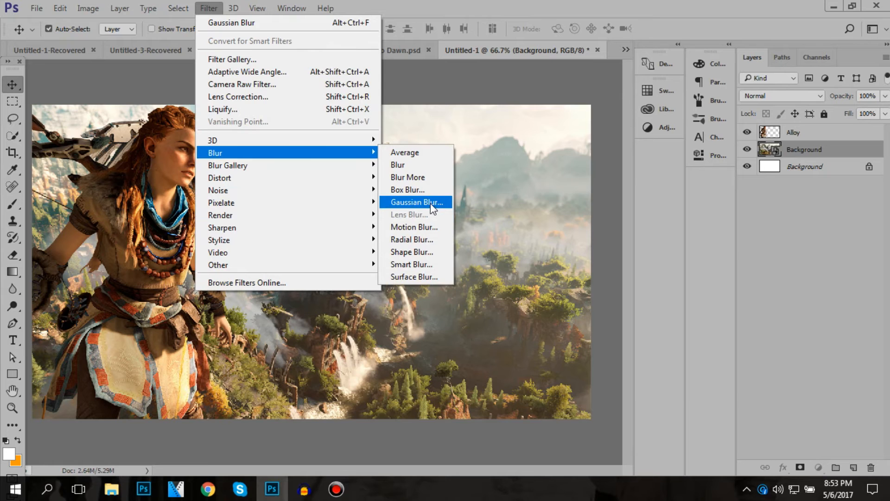
{"action": "left_click", "coordinate": [411, 202]}
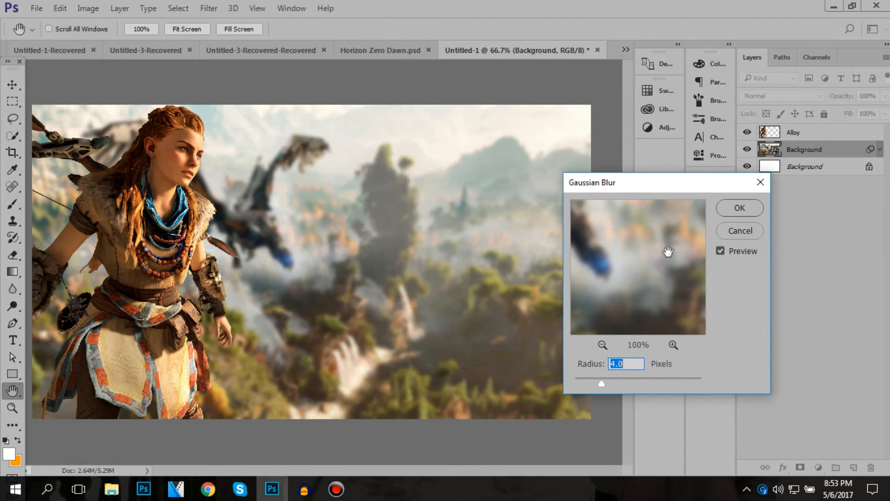
{"action": "left_click", "coordinate": [726, 206]}
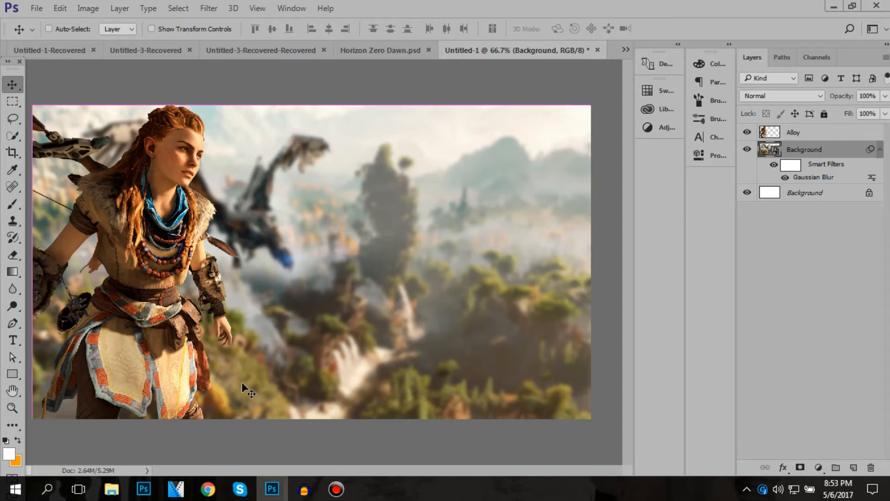
Add a new empty layer between the Alloy layer and the blurred wallpaper layer.
{"action": "key", "text": "ctrl+minus"}
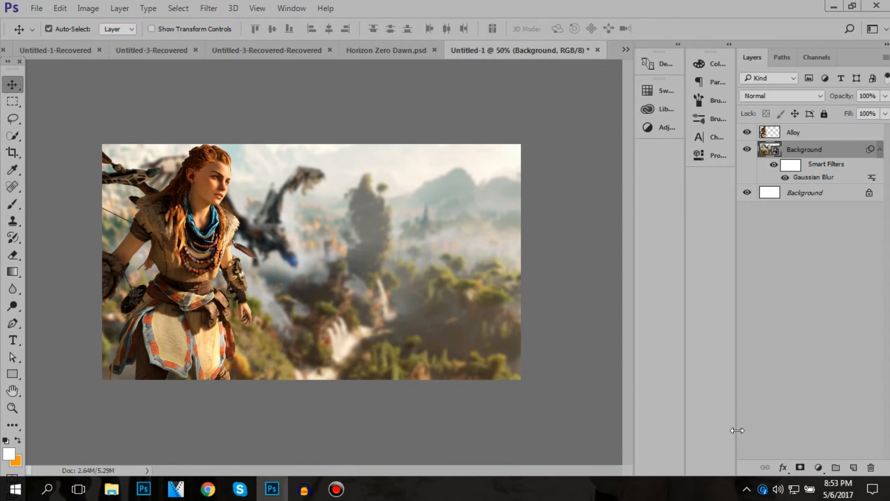
{"action": "left_click", "coordinate": [855, 467]}
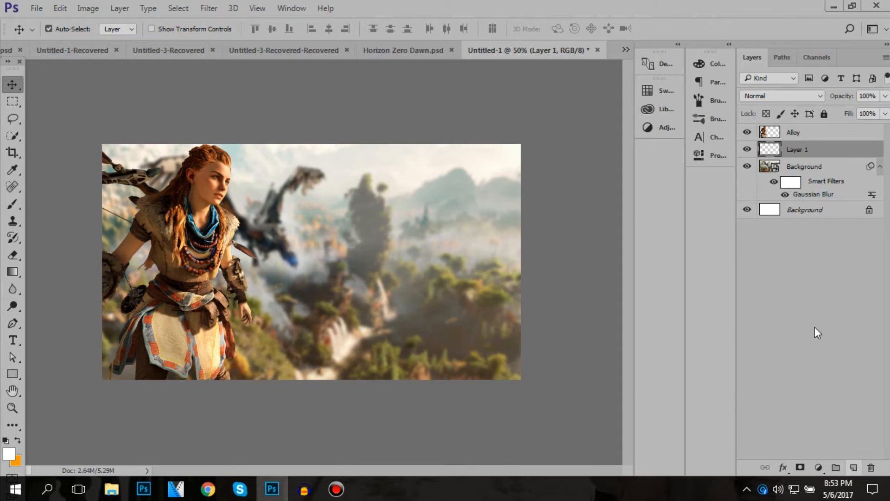
{"action": "left_click", "coordinate": [788, 133]}
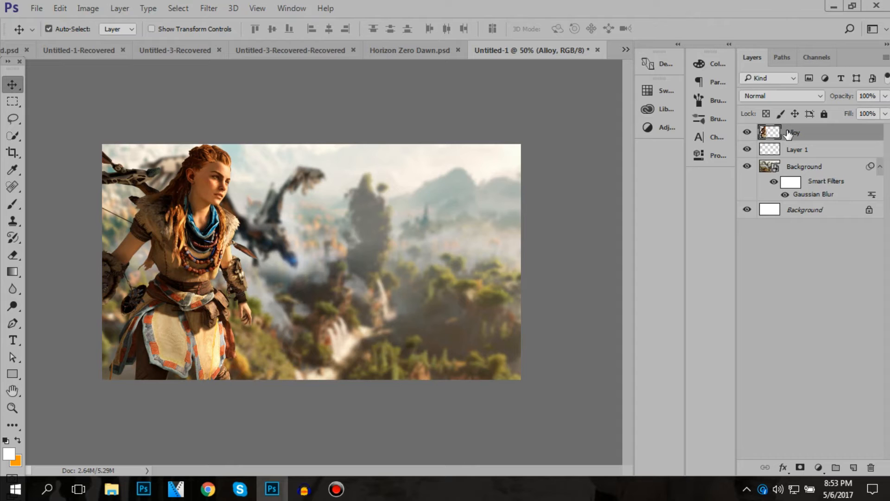
{"action": "left_click", "coordinate": [792, 167]}
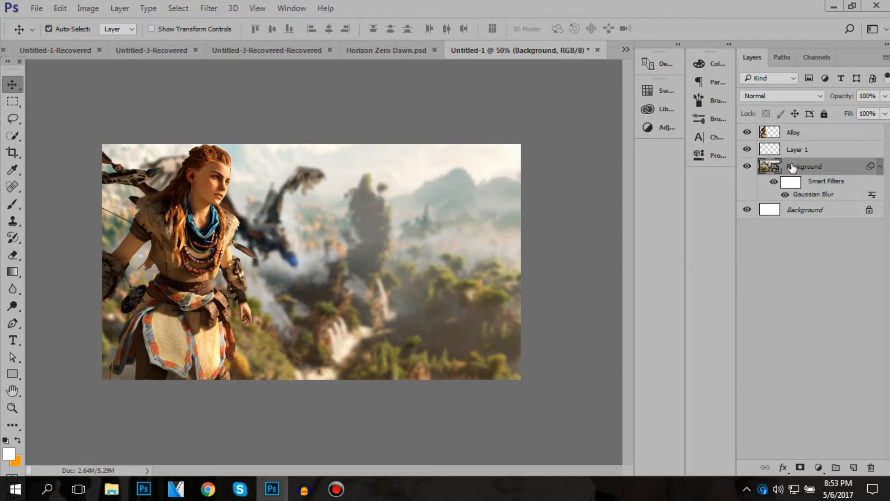
Activate the Brush tool and set the foreground color to black.
{"action": "key", "text": "b"}
{"action": "right_click", "coordinate": [12, 207]}
{"action": "left_click", "coordinate": [63, 204]}
{"action": "left_click", "coordinate": [9, 453]}
{"action": "mouse_move", "coordinate": [547, 223]}
{"action": "left_mouse_down"}
{"action": "mouse_move", "coordinate": [348, 445]}
{"action": "mouse_move", "coordinate": [241, 485]}
{"action": "left_mouse_up"}
{"action": "left_click", "coordinate": [751, 147]}
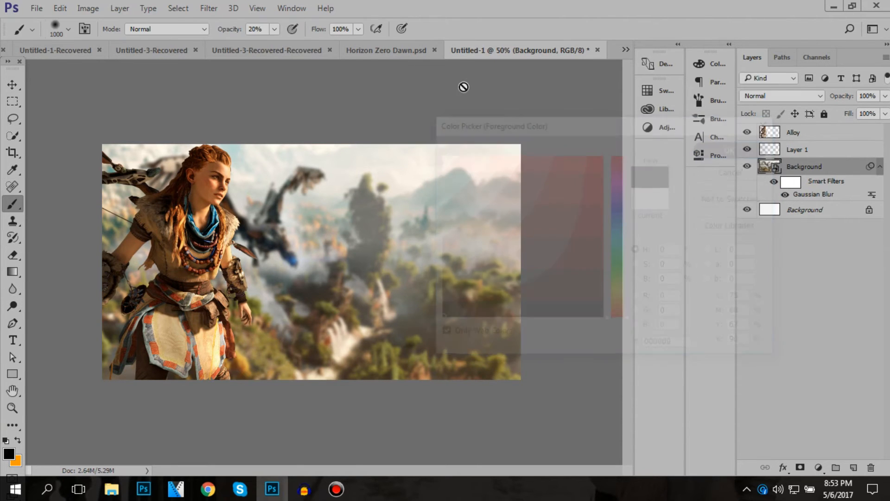
Set the brush opacity to 100% and choose the soft 40 px brush, leaving the wallpaper smart object unrasterized.
{"action": "left_click", "coordinate": [274, 30]}
{"action": "left_click_drag", "start_coordinate": [279, 42], "coordinate": [325, 44]}
{"action": "left_click", "coordinate": [68, 29]}
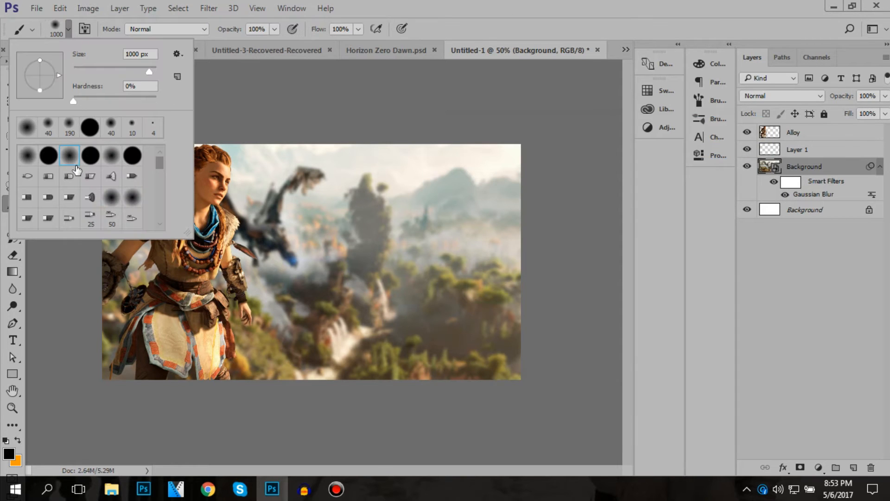
{"action": "left_click", "coordinate": [48, 125]}
{"action": "left_click", "coordinate": [137, 87]}
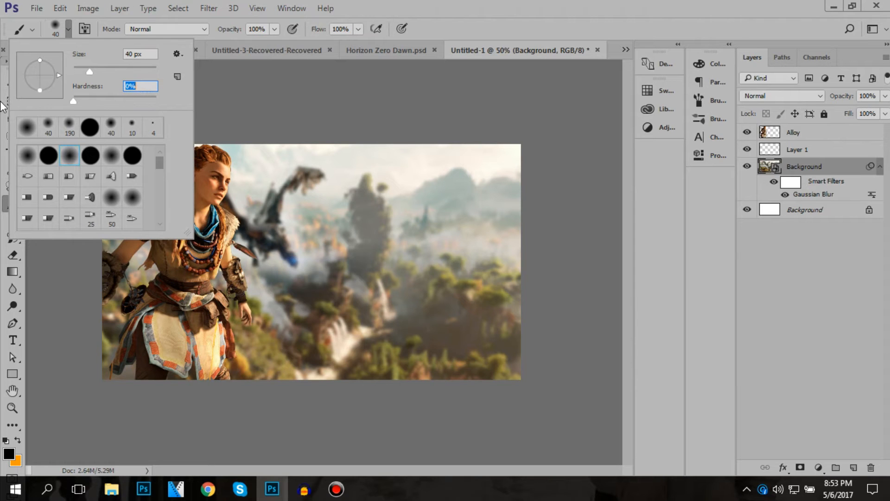
{"action": "left_click", "coordinate": [306, 83]}
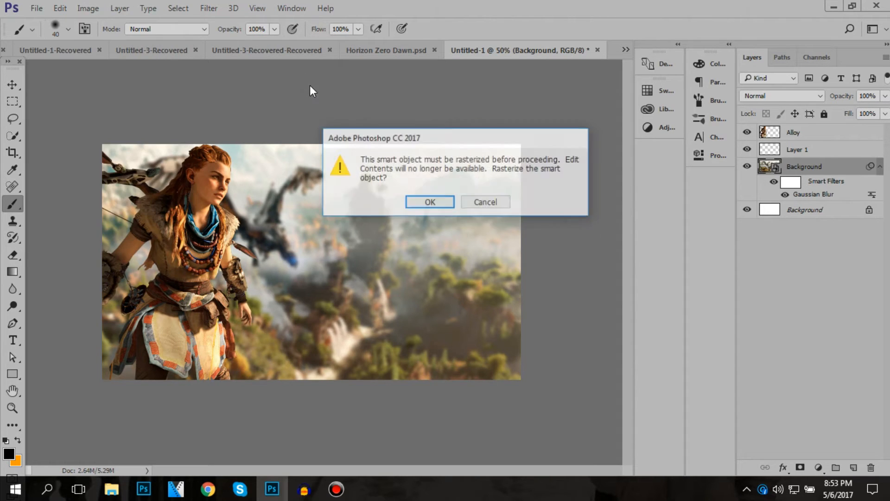
{"action": "left_click", "coordinate": [482, 203]}
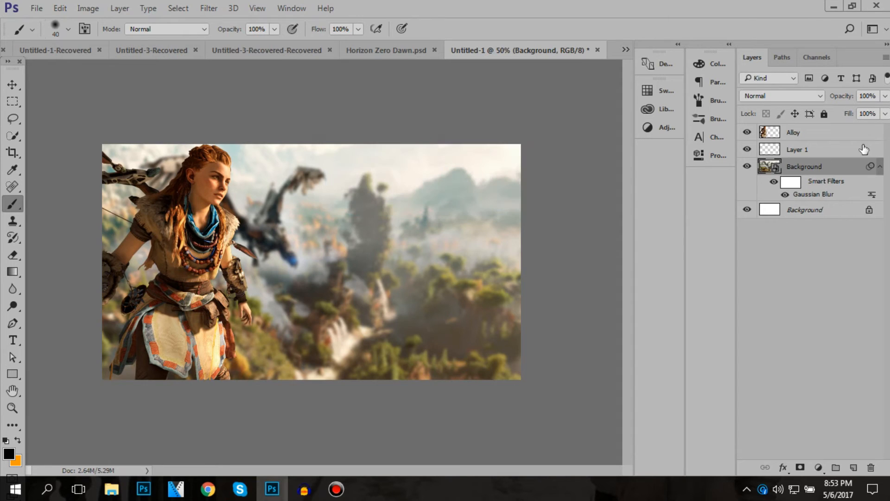
Rename the new empty layer as Shadows.
{"action": "left_click", "coordinate": [811, 150]}
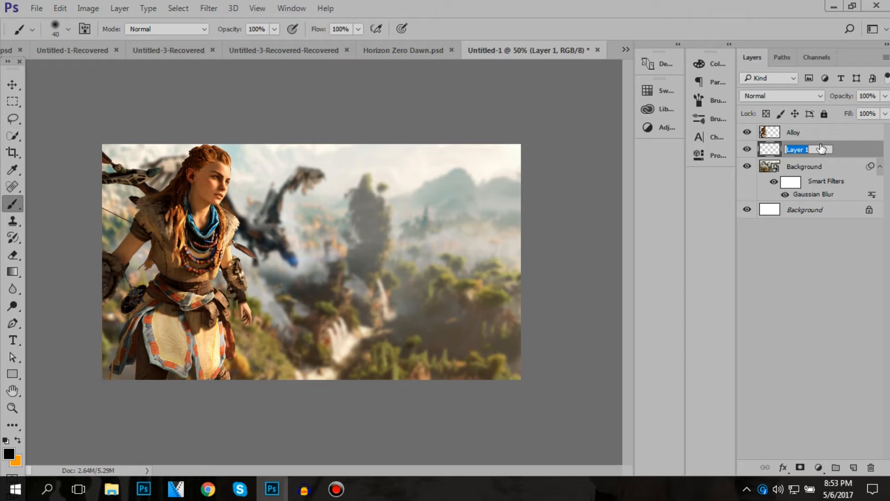
{"action": "type", "text": "Shadows"}
{"action": "key", "text": "Return"}
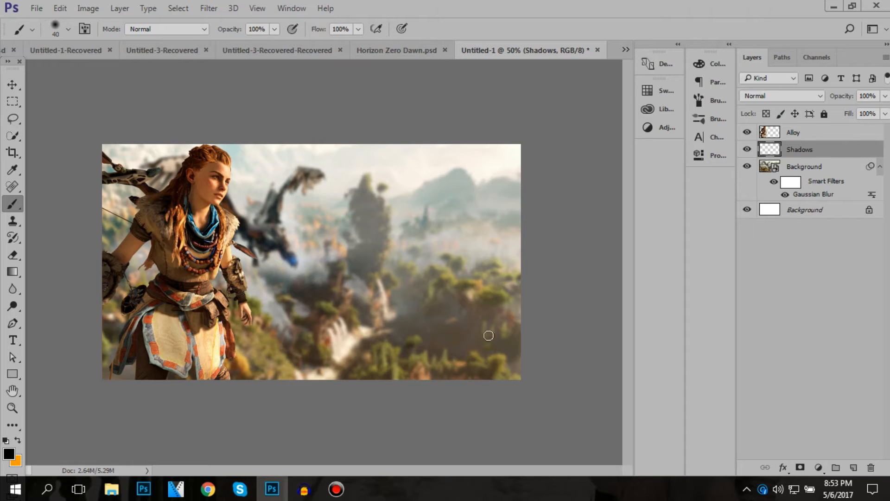
Enlarge the soft brush to 385 px.
{"action": "left_click", "coordinate": [64, 28]}
{"action": "left_click_drag", "start_coordinate": [105, 70], "coordinate": [111, 71]}
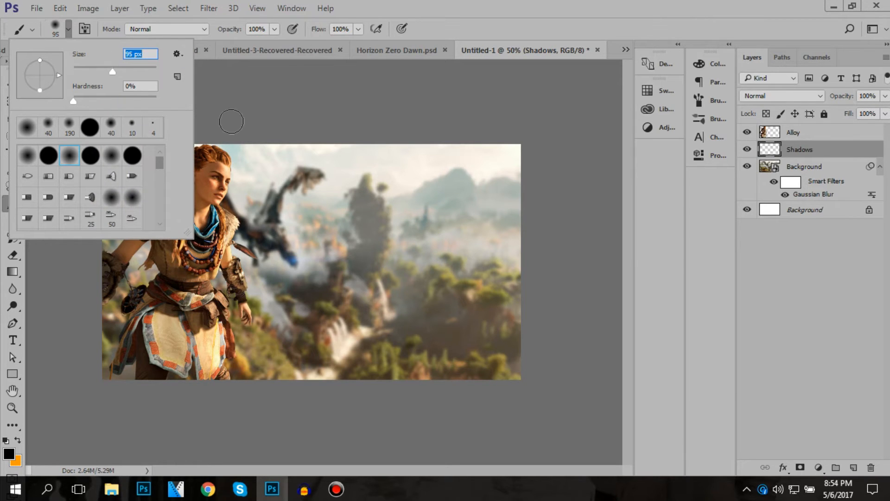
{"action": "left_click_drag", "start_coordinate": [131, 68], "coordinate": [144, 70]}
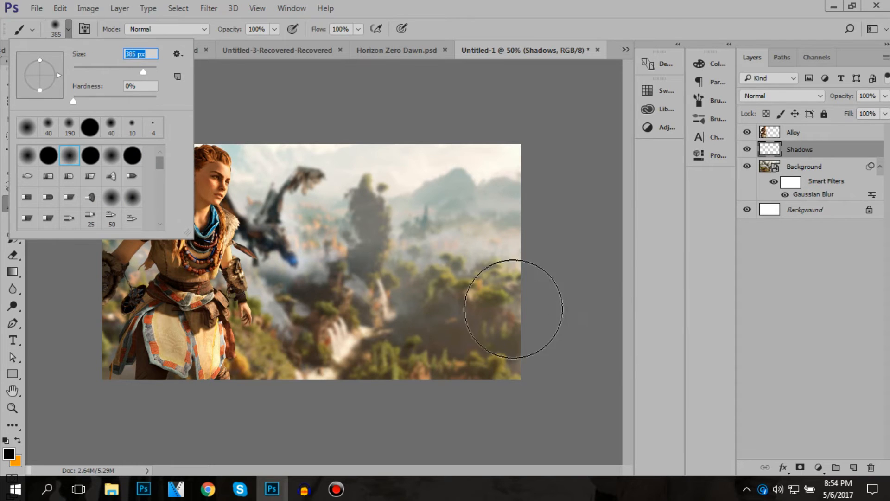
{"action": "left_click", "coordinate": [497, 4]}
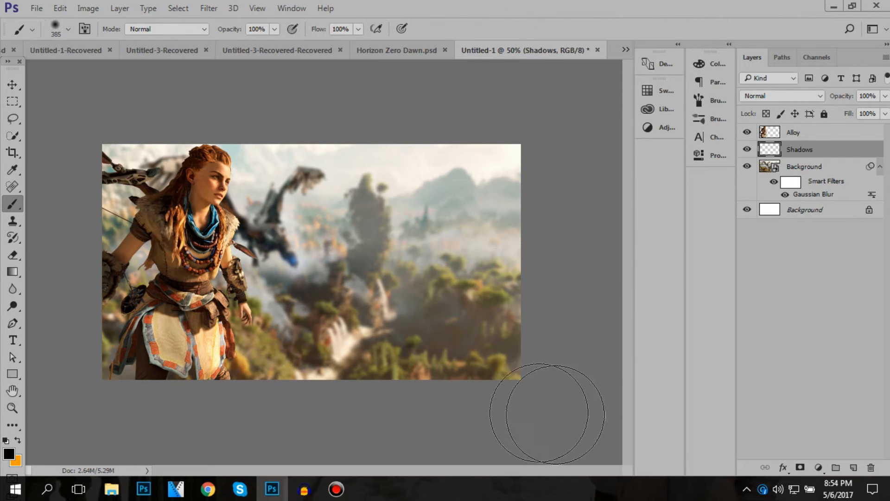
Paint soft black shading across the lower half of the canvas on the Shadows layer.
{"action": "left_click", "coordinate": [493, 272]}
{"action": "key", "text": "ctrl+z"}
{"action": "mouse_move", "coordinate": [493, 293]}
{"action": "left_mouse_down"}
{"action": "mouse_move", "coordinate": [458, 364]}
{"action": "mouse_move", "coordinate": [134, 339]}
{"action": "mouse_move", "coordinate": [119, 328]}
{"action": "mouse_move", "coordinate": [354, 334]}
{"action": "mouse_move", "coordinate": [477, 313]}
{"action": "left_mouse_up"}
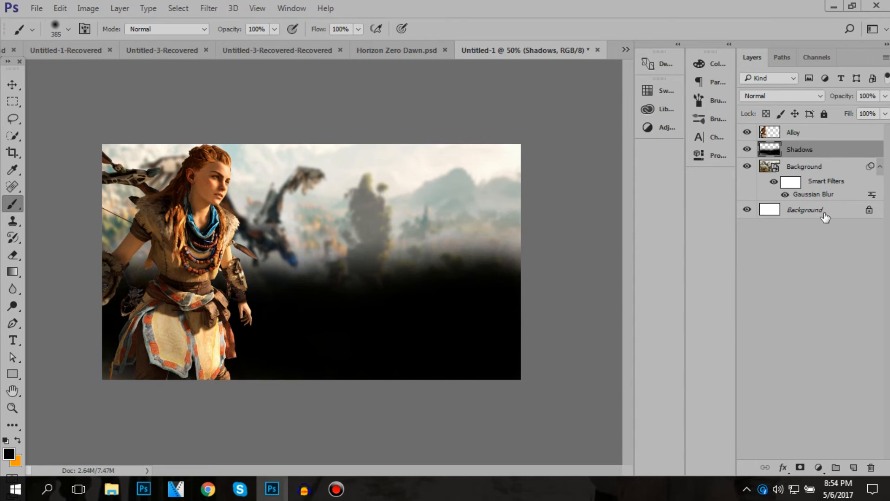
Set the brush opacity to 20% and the Shadows layer's opacity to 40%.
{"action": "key", "text": "2"}
{"action": "left_click", "coordinate": [13, 84]}
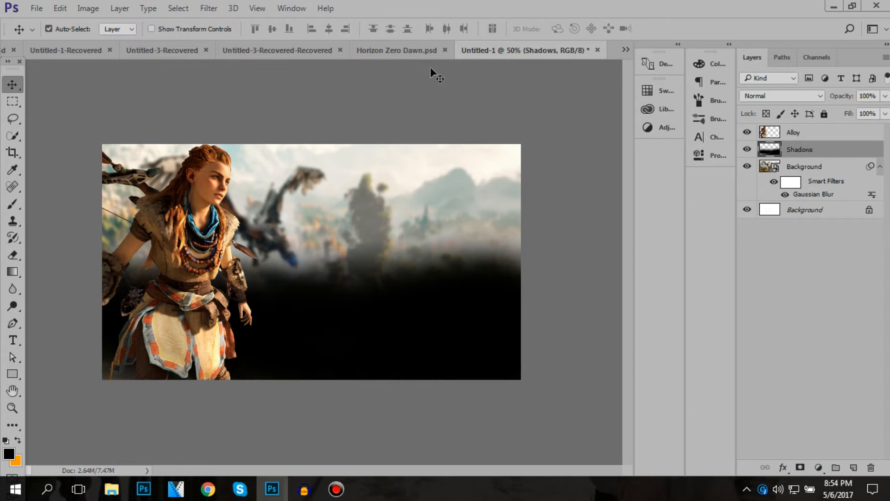
{"action": "right_click", "coordinate": [19, 85]}
{"action": "left_click", "coordinate": [65, 84]}
{"action": "key", "text": "4"}
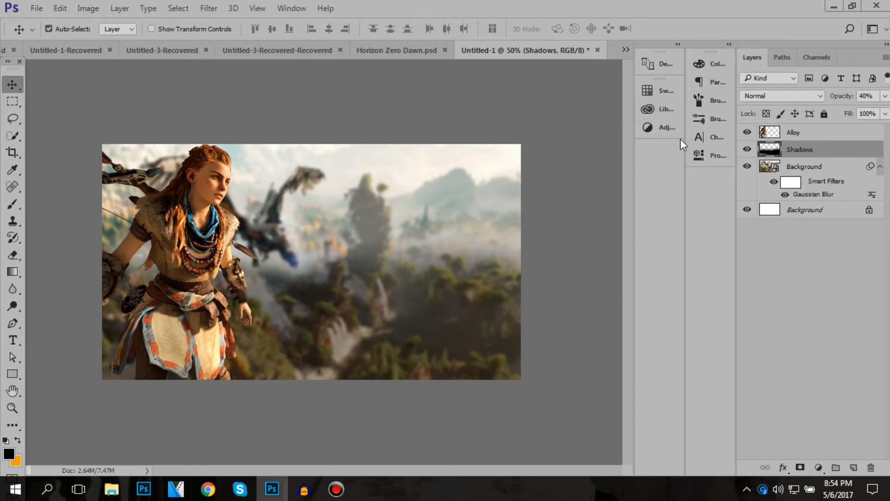
Undo the opacity change and the black painting on the Shadows layer.
{"action": "key", "text": "e"}
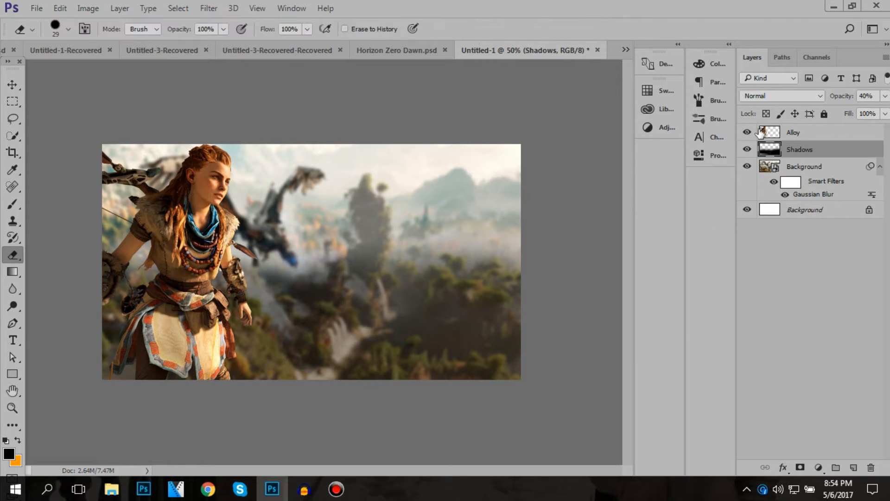
{"action": "key", "text": "ctrl+t"}
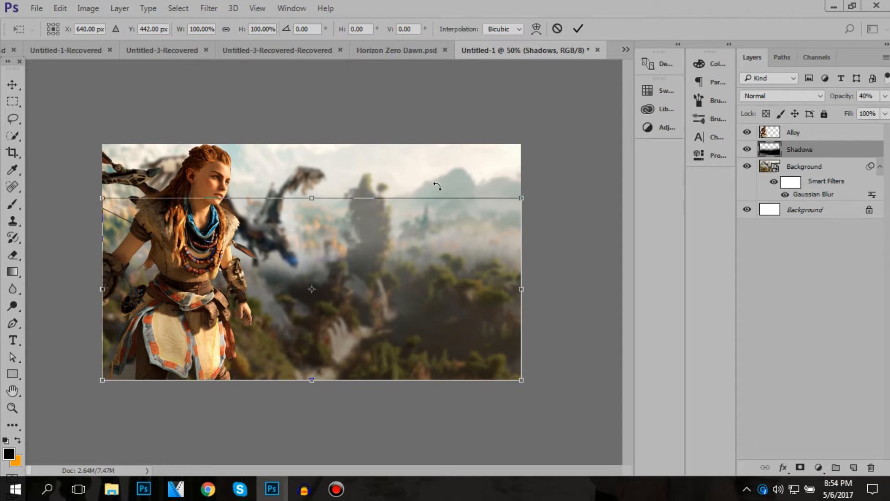
{"action": "key", "text": "Return"}
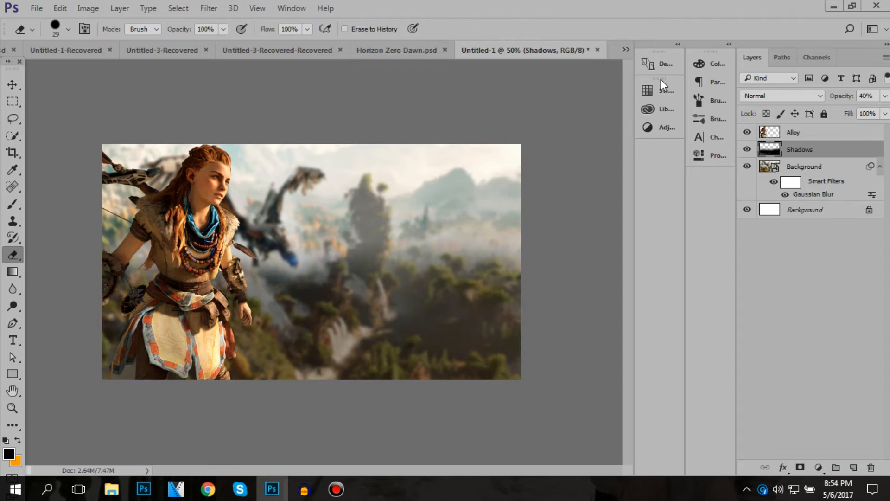
{"action": "key", "text": "ctrl+alt+z"}
{"action": "key", "text": "ctrl+alt+z"}
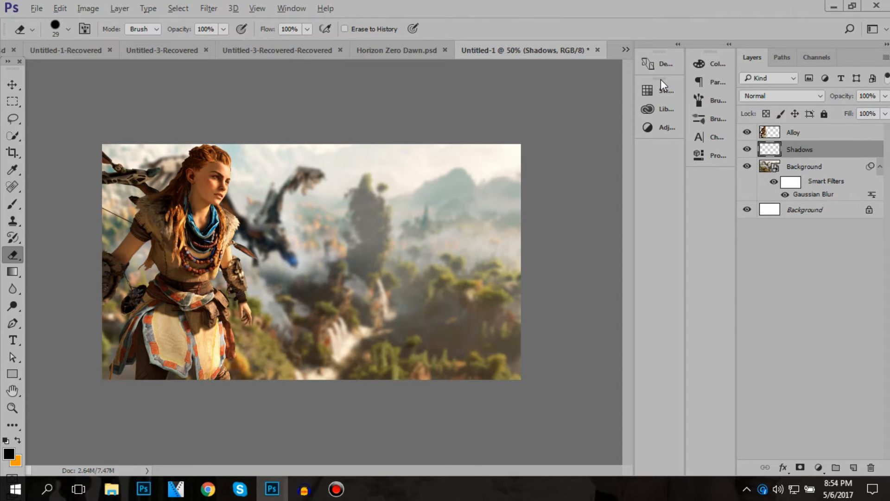
Choose a soft round brush preset and enlarge it to 511 px.
{"action": "key", "text": "b"}
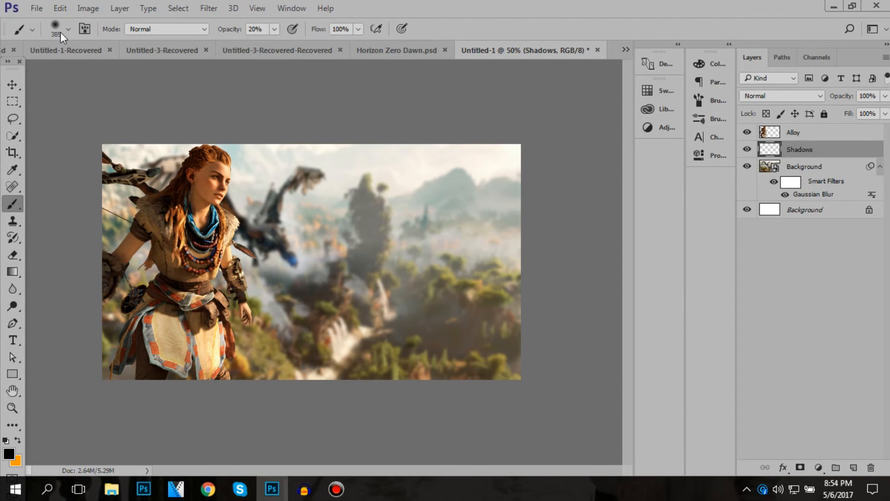
{"action": "left_click", "coordinate": [68, 29]}
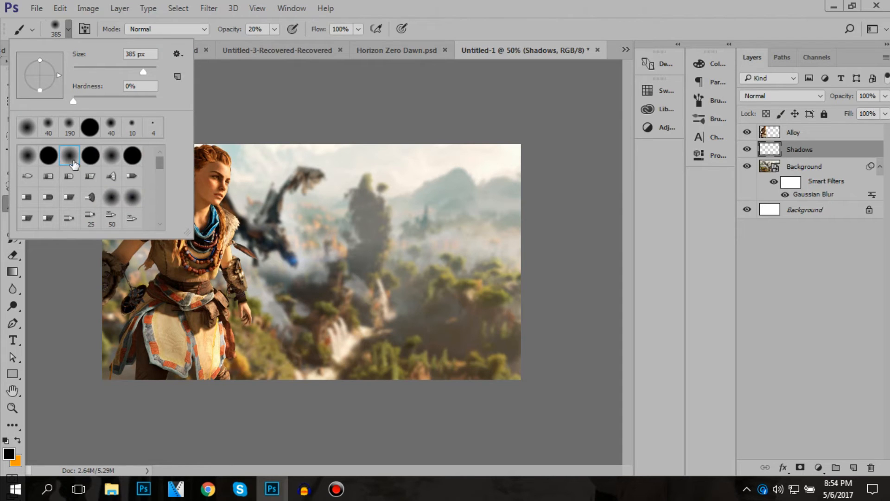
{"action": "left_click", "coordinate": [113, 155]}
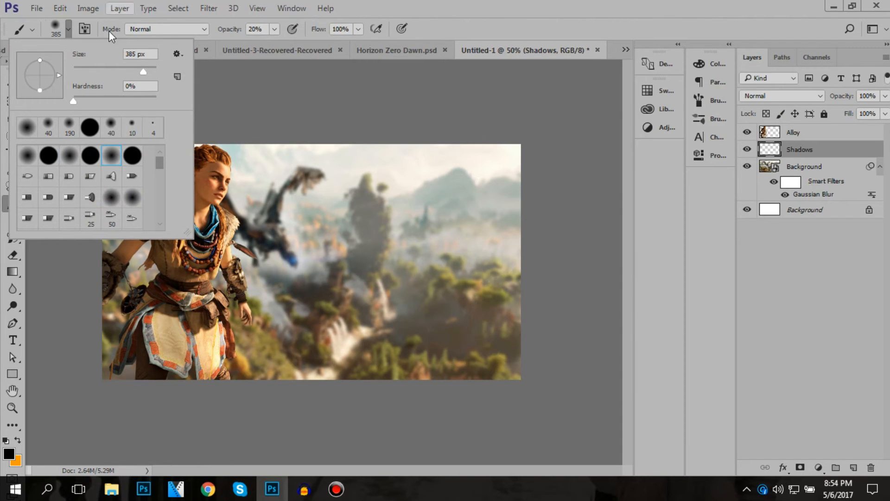
{"action": "left_click_drag", "start_coordinate": [143, 70], "coordinate": [149, 68]}
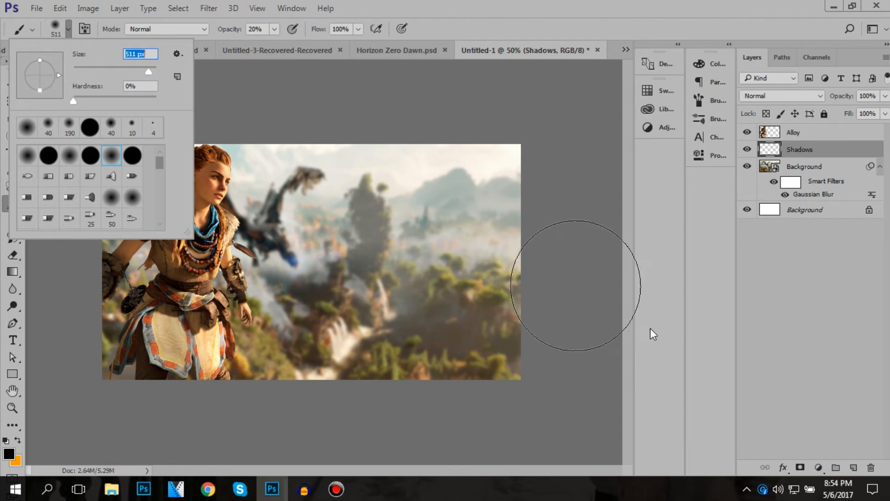
{"action": "left_click", "coordinate": [536, 320]}
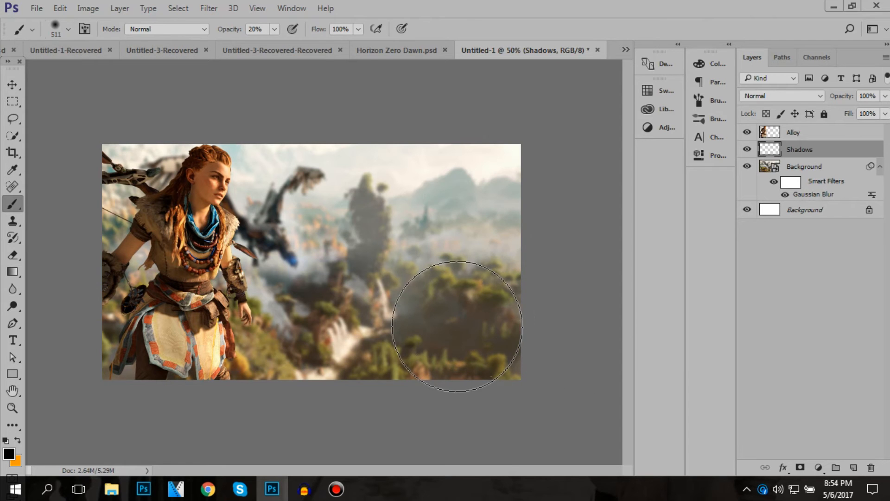
Set the brush opacity to 100% and paint soft black across the lower half of the Shadows layer.
{"action": "left_click", "coordinate": [275, 28]}
{"action": "left_click_drag", "start_coordinate": [273, 44], "coordinate": [323, 44]}
{"action": "mouse_move", "coordinate": [522, 328]}
{"action": "left_mouse_down"}
{"action": "mouse_move", "coordinate": [472, 348]}
{"action": "mouse_move", "coordinate": [394, 305]}
{"action": "mouse_move", "coordinate": [252, 353]}
{"action": "mouse_move", "coordinate": [124, 345]}
{"action": "mouse_move", "coordinate": [287, 388]}
{"action": "mouse_move", "coordinate": [507, 374]}
{"action": "left_mouse_up"}
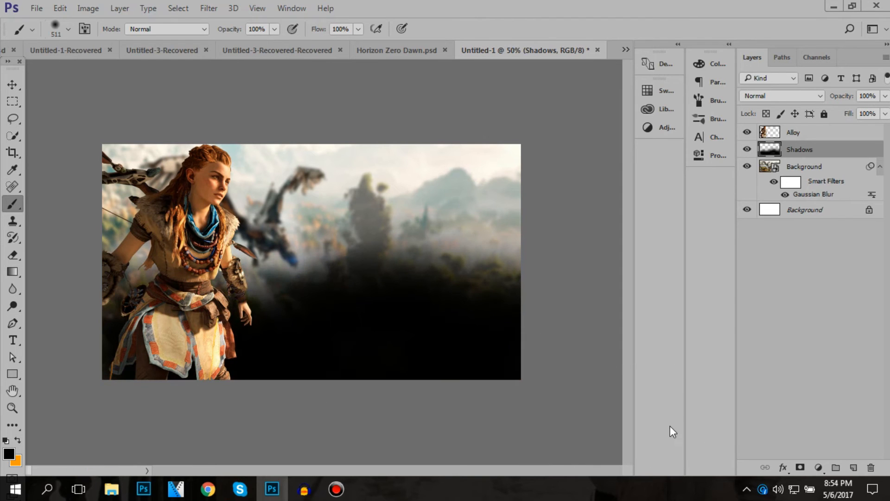
Lower the Shadows layer's opacity to 40%, comparing it with 20%.
{"action": "key", "text": "4"}
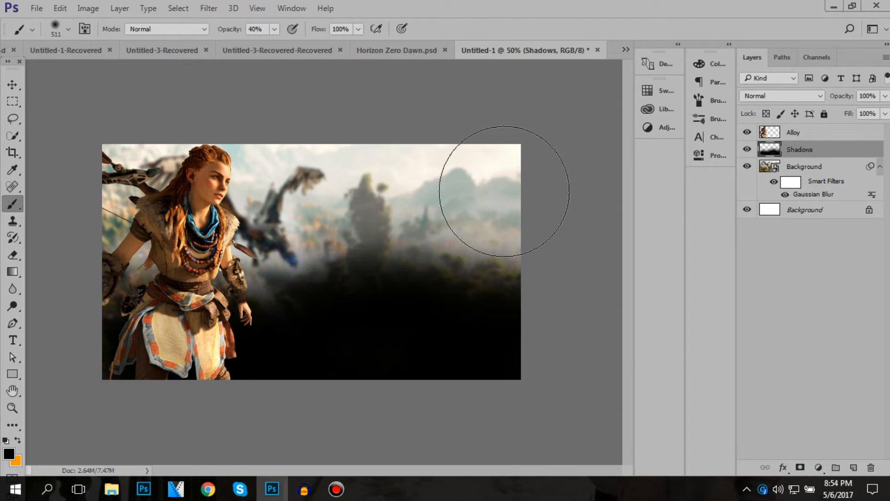
{"action": "key", "text": "v"}
{"action": "key", "text": "4"}
{"action": "left_click", "coordinate": [885, 96]}
{"action": "left_click_drag", "start_coordinate": [855, 115], "coordinate": [669, 85]}
{"action": "type", "text": "40"}
{"action": "key", "text": "Return"}
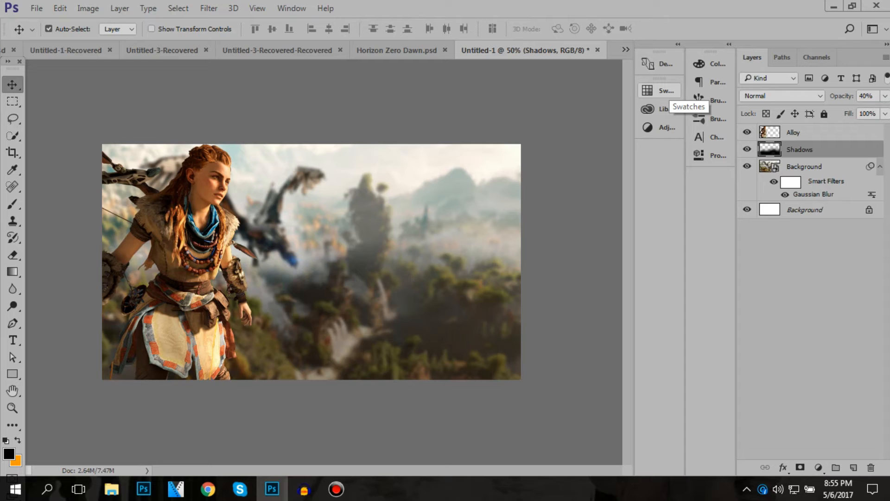
{"action": "key", "text": "2"}
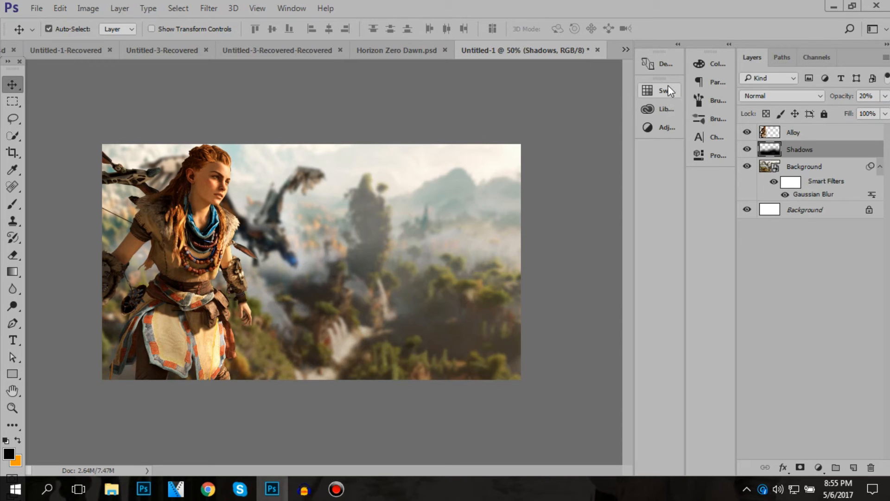
{"action": "key", "text": "3"}
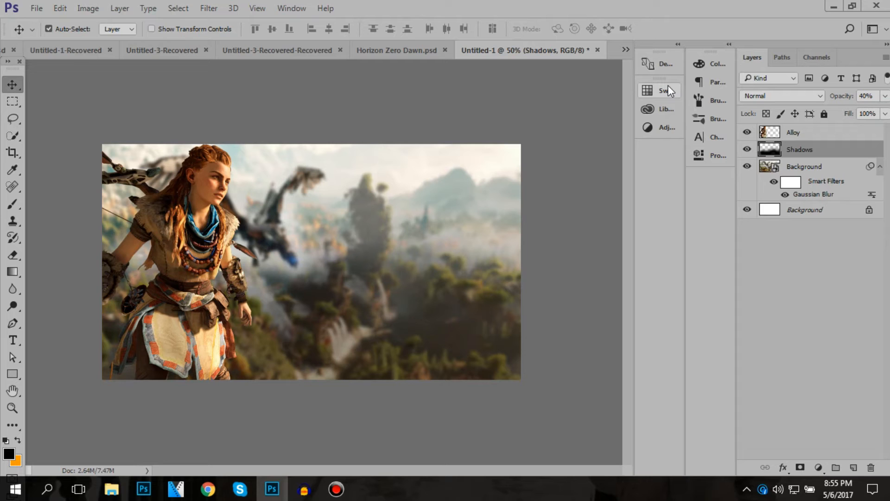
{"action": "key", "text": "4"}
Add a new layer above the Alloy layer and name it Lighting.
{"action": "left_click", "coordinate": [832, 135]}
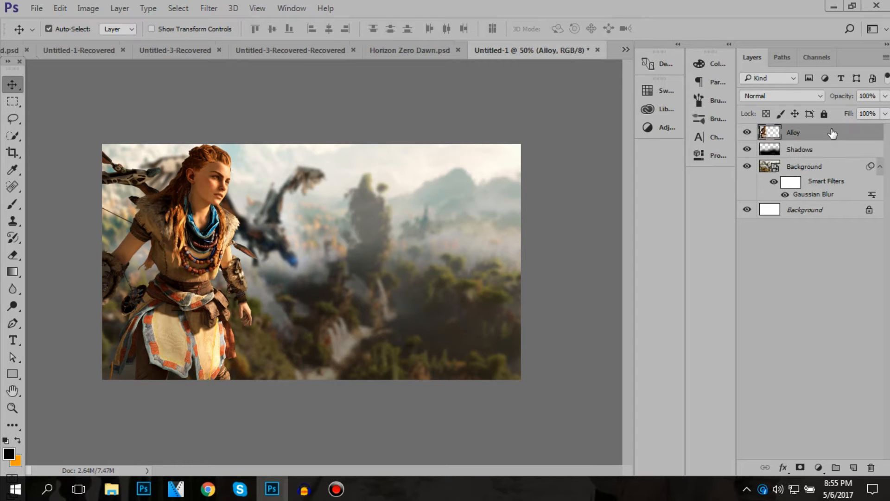
{"action": "left_click", "coordinate": [853, 466]}
{"action": "double_click", "coordinate": [797, 132]}
{"action": "type", "text": "L"}
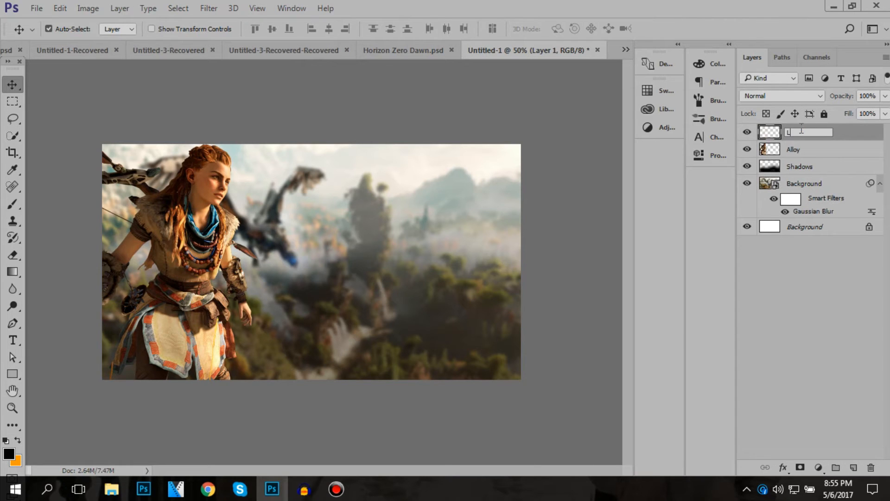
{"action": "type", "text": "ighting"}
{"action": "key", "text": "Return"}
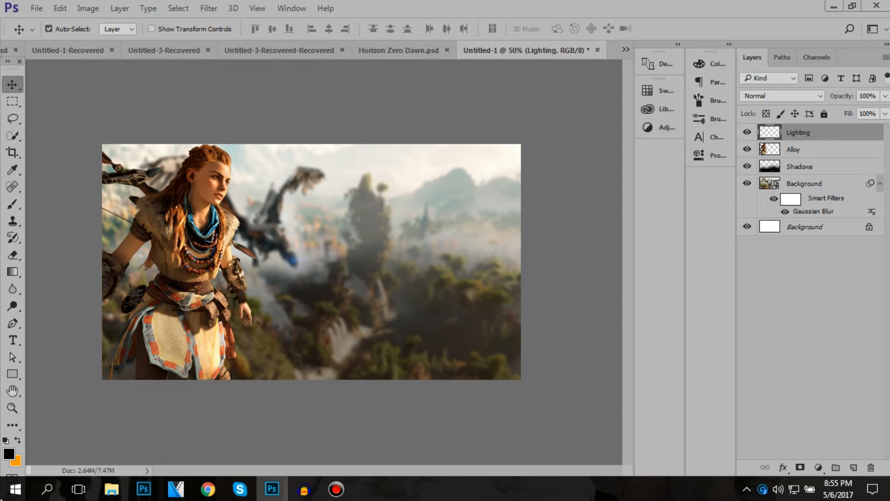
Set the foreground colour to white (ffffff) and enlarge the soft brush to 1102 px.
{"action": "left_click", "coordinate": [10, 456]}
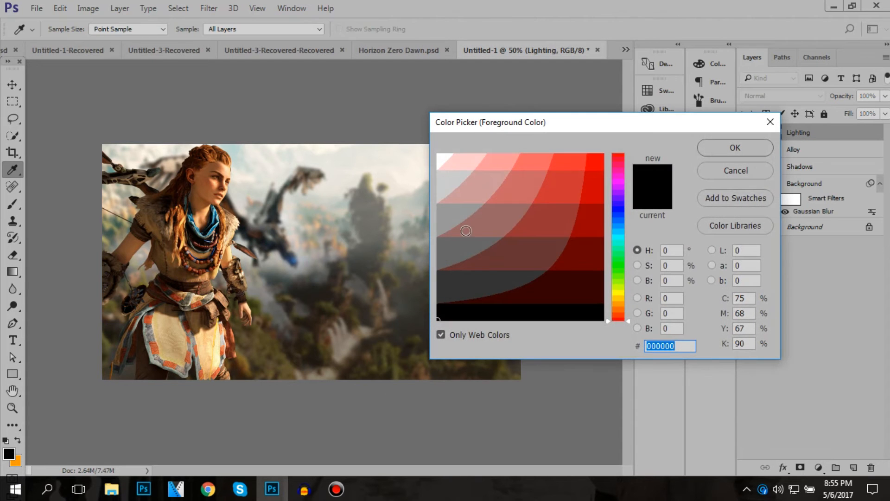
{"action": "type", "text": "ffffff"}
{"action": "left_click", "coordinate": [726, 149]}
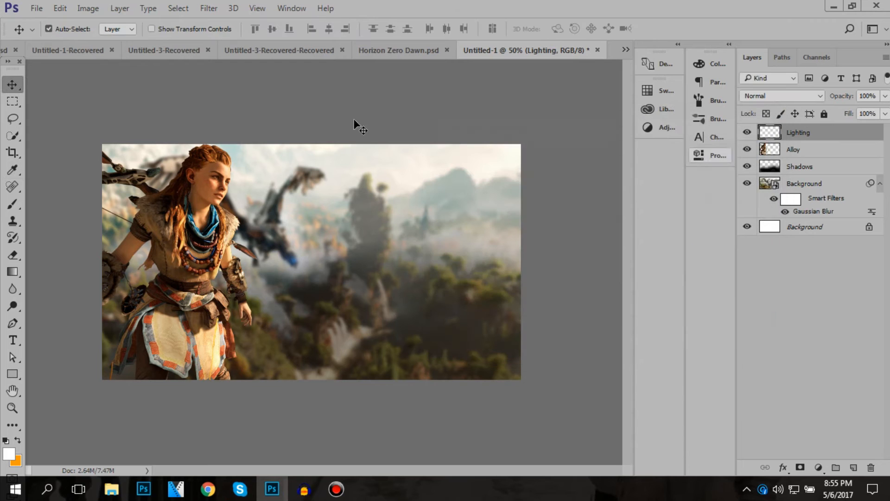
{"action": "key", "text": "b"}
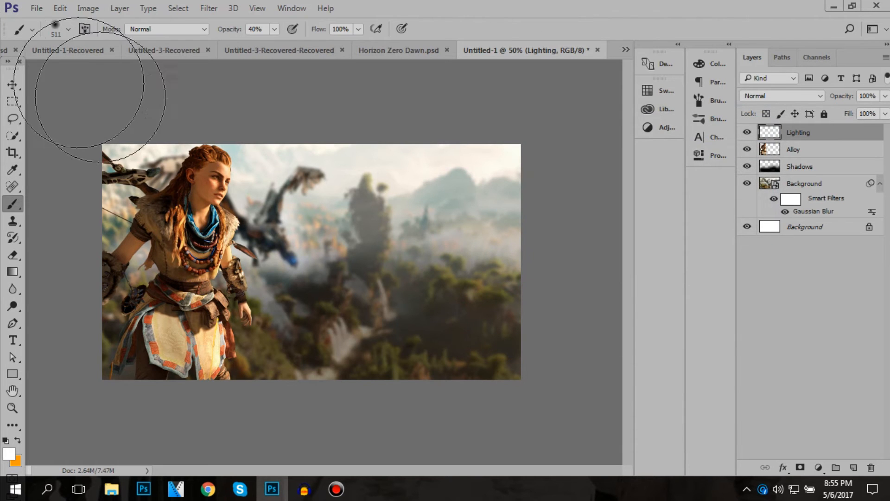
{"action": "left_click", "coordinate": [69, 30]}
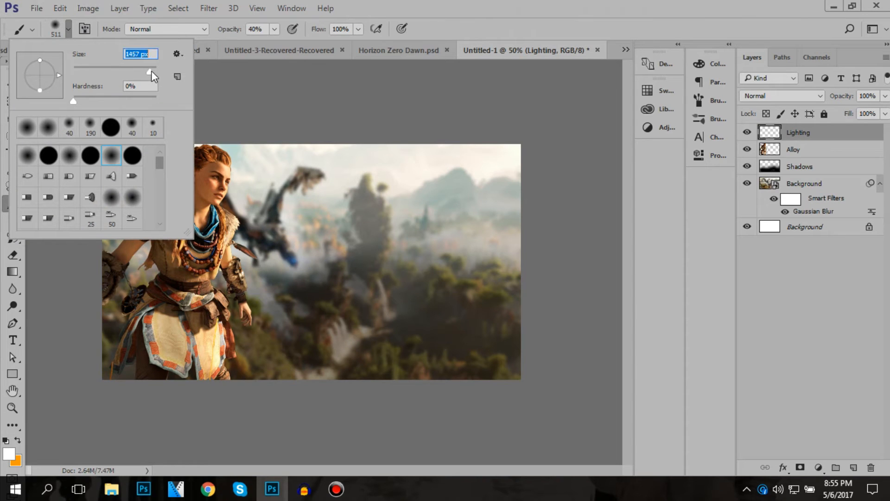
{"action": "left_click_drag", "start_coordinate": [149, 70], "coordinate": [149, 71]}
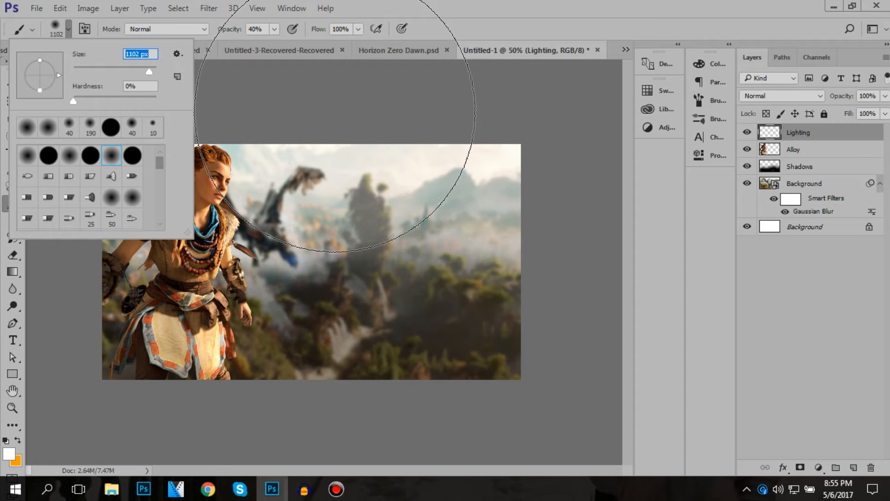
Try soft white dabs along the canvas's upper edge on the Lighting layer at 40% brush opacity.
{"action": "left_click", "coordinate": [334, 113]}
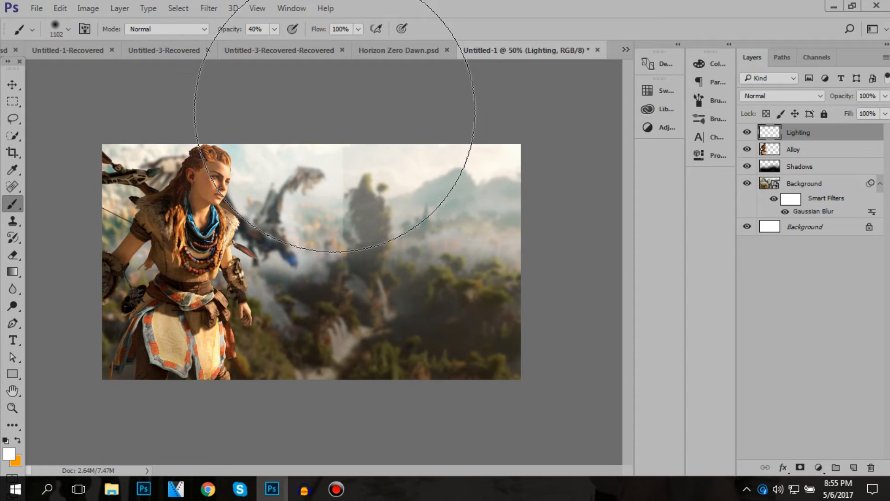
{"action": "key", "text": "ctrl+z"}
{"action": "left_click", "coordinate": [323, 114]}
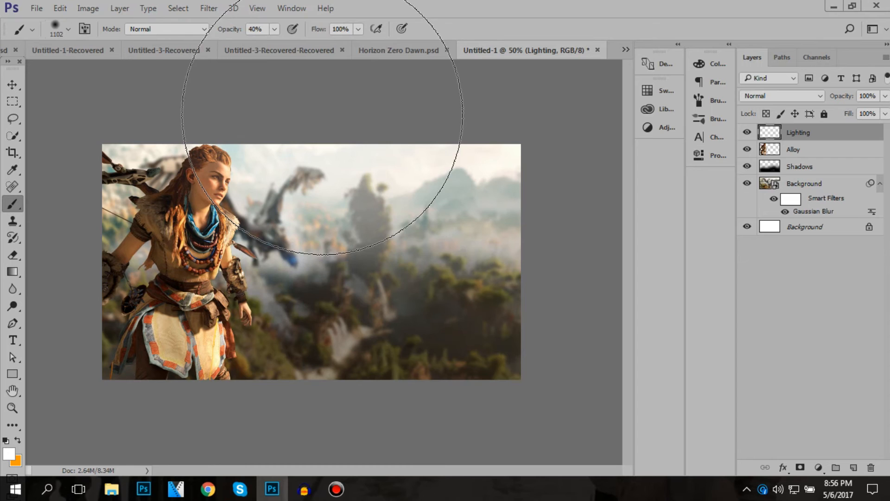
{"action": "key", "text": "ctrl+z"}
Set the brush opacity to 73% and dab a soft white glow at the canvas's upper centre on the Lighting layer.
{"action": "left_click", "coordinate": [276, 28]}
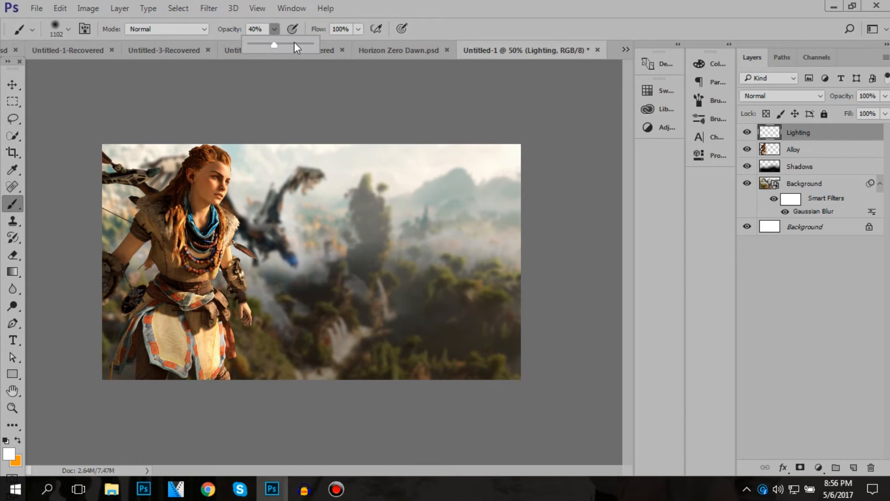
{"action": "left_click", "coordinate": [294, 42]}
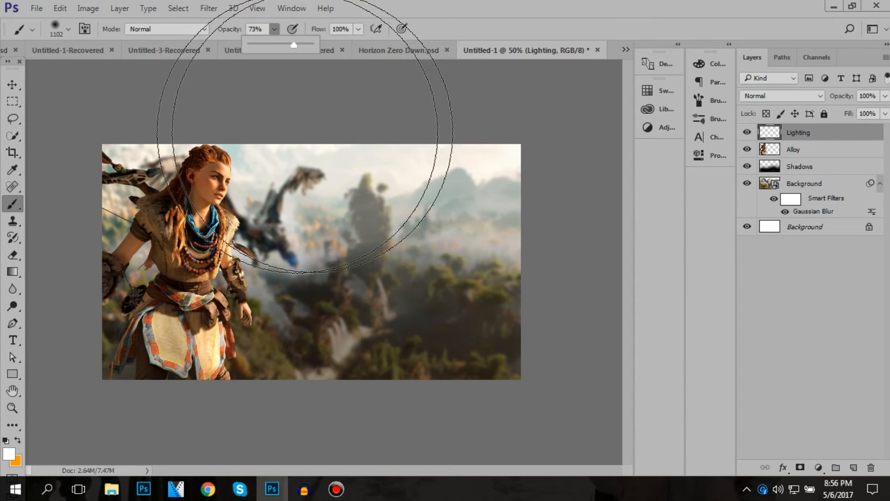
{"action": "left_click", "coordinate": [341, 144]}
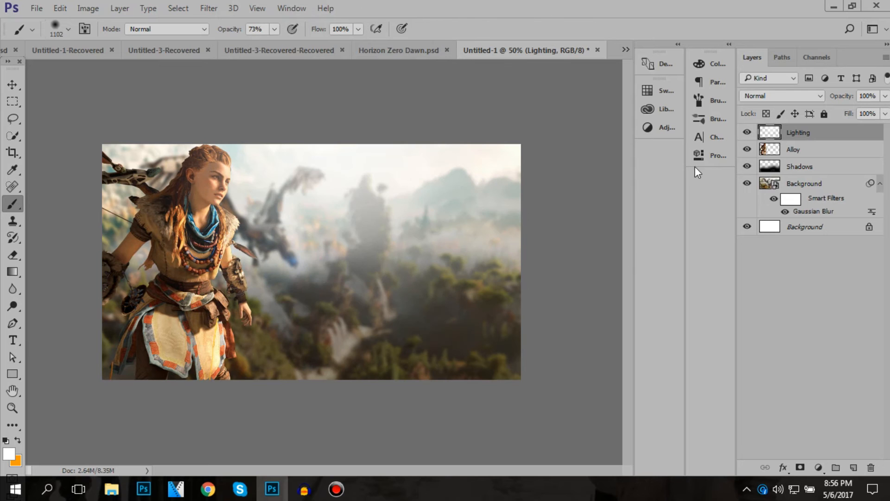
{"action": "key", "text": "ctrl+z"}
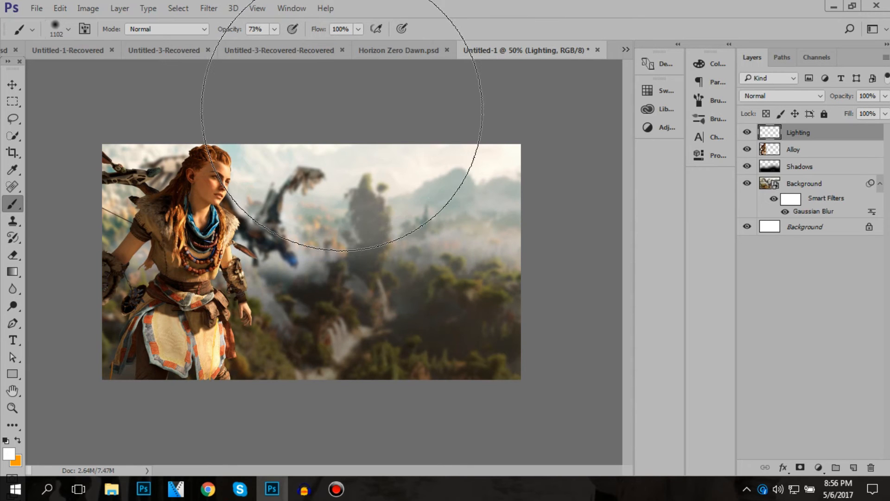
{"action": "left_click", "coordinate": [341, 110]}
{"action": "key", "text": "ctrl+z"}
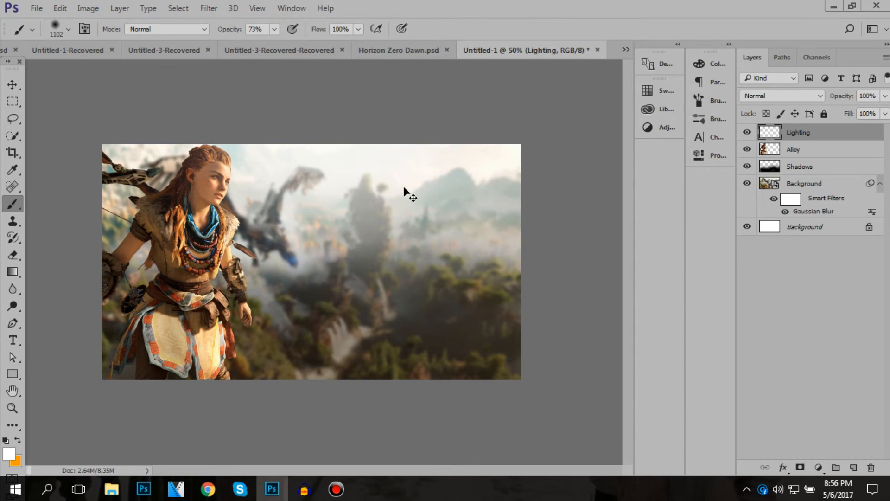
{"action": "left_click", "coordinate": [341, 145]}
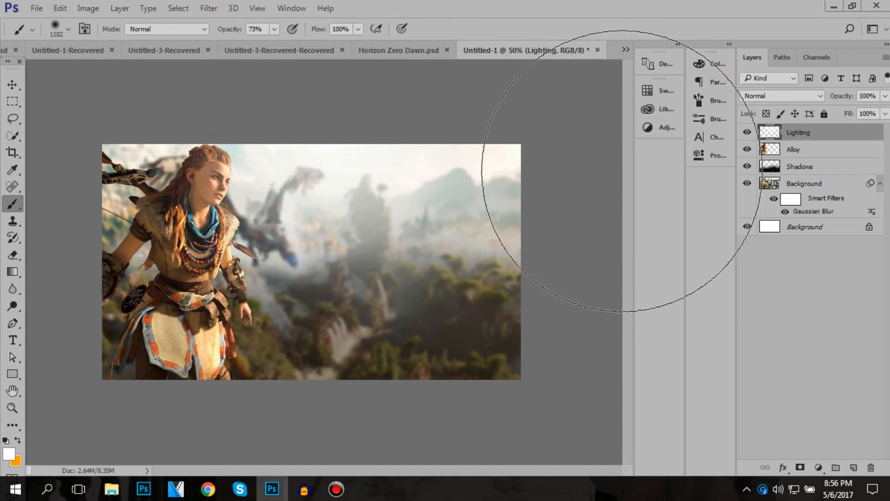
{"action": "key", "text": "ctrl+minus"}
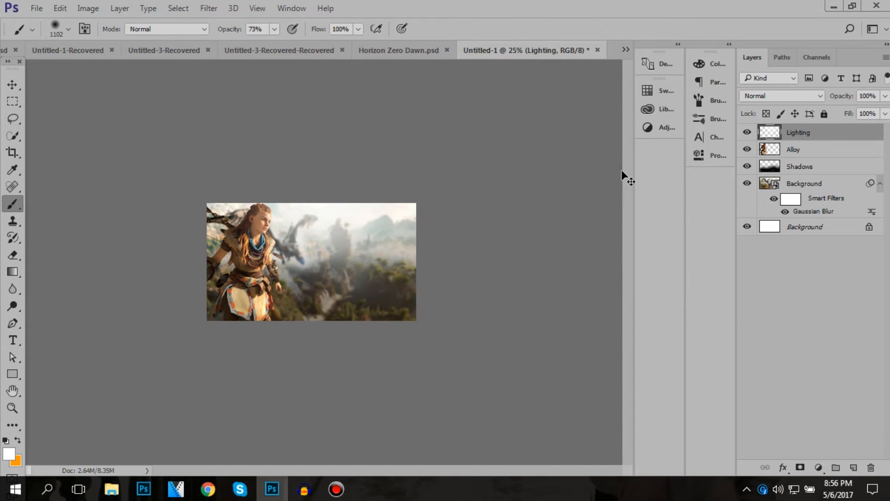
{"action": "key", "text": "ctrl+plus"}
{"action": "key", "text": "ctrl+plus"}
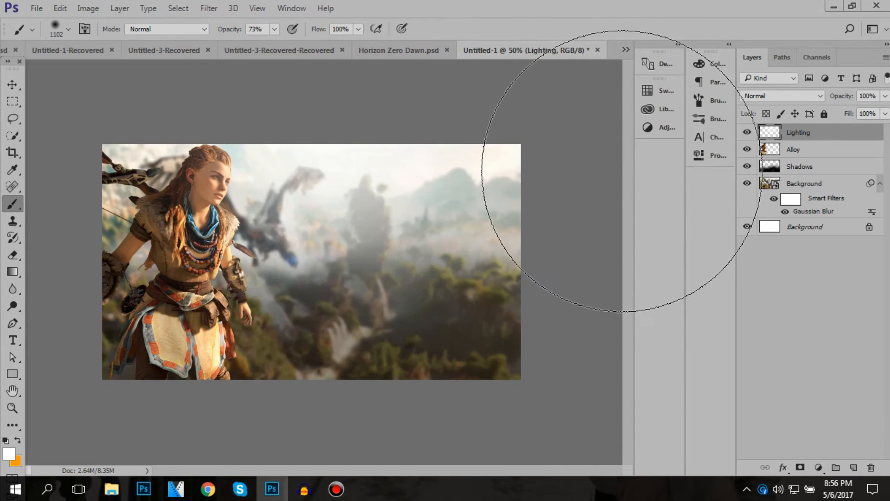
Add a Curves adjustment layer directly above the blurred Background wallpaper layer.
{"action": "left_click", "coordinate": [784, 149]}
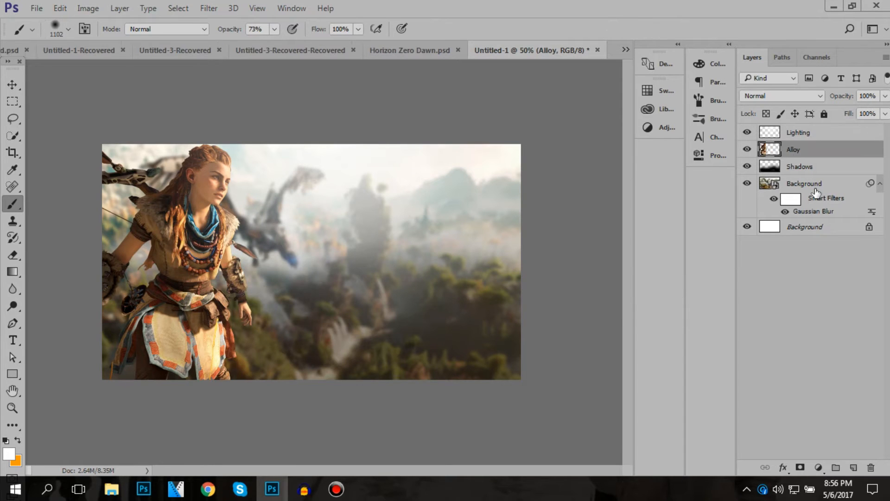
{"action": "left_click", "coordinate": [811, 188]}
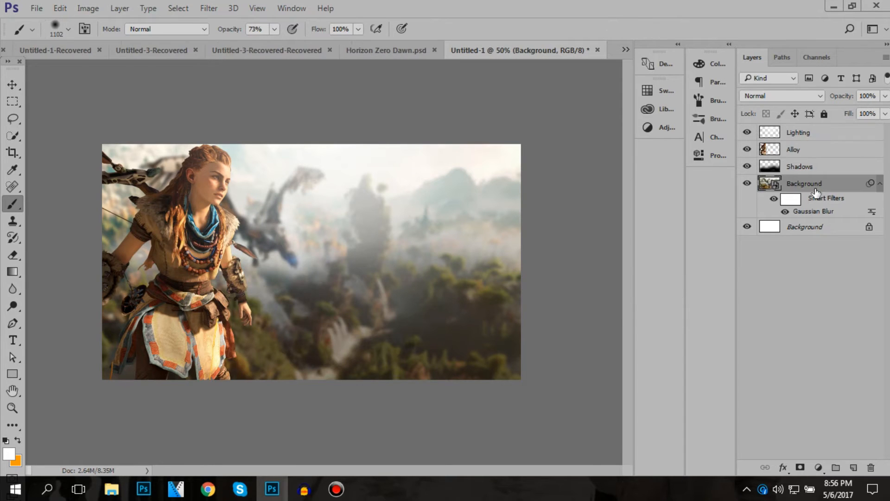
{"action": "left_click", "coordinate": [819, 468]}
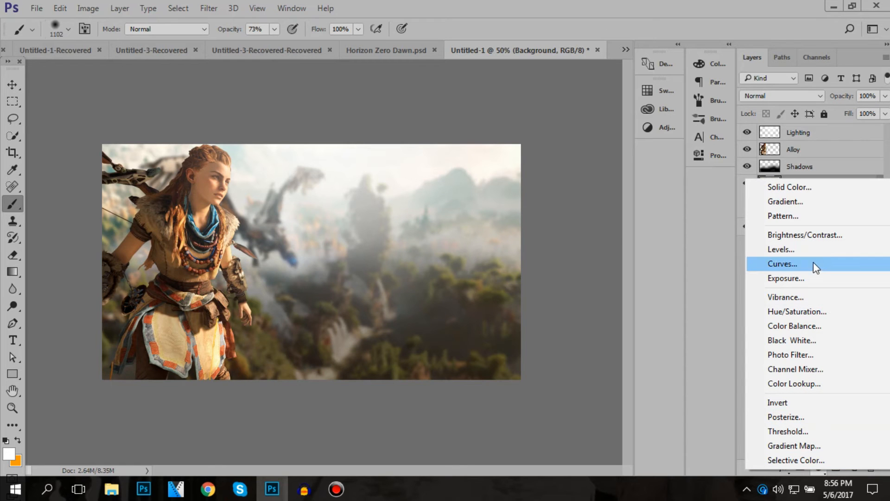
{"action": "left_click", "coordinate": [699, 243]}
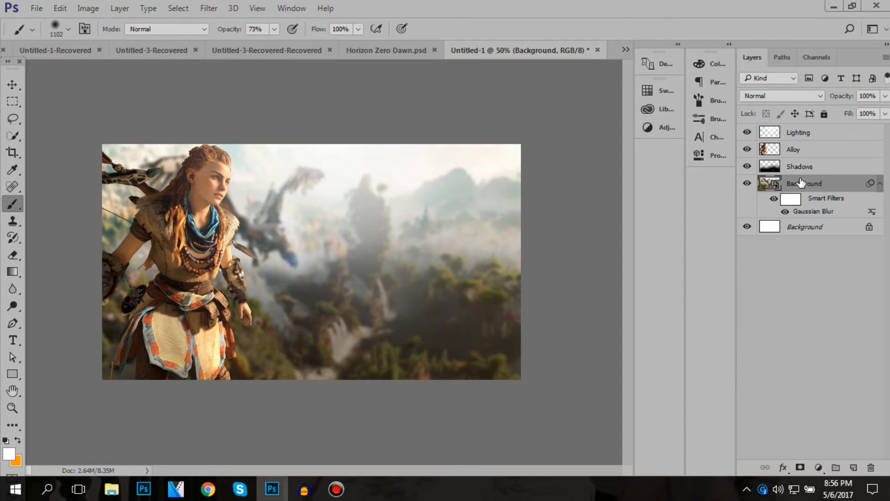
{"action": "left_click", "coordinate": [820, 468]}
{"action": "left_click", "coordinate": [821, 469]}
{"action": "left_click", "coordinate": [819, 468]}
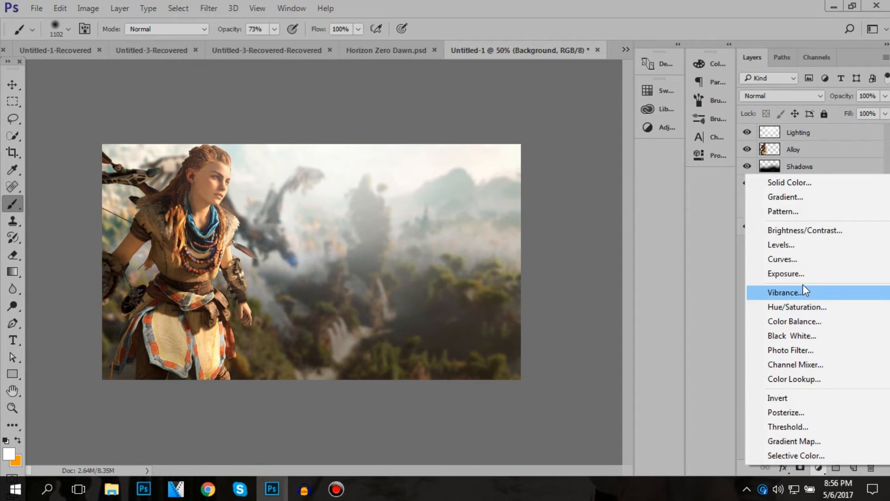
{"action": "left_click", "coordinate": [806, 265]}
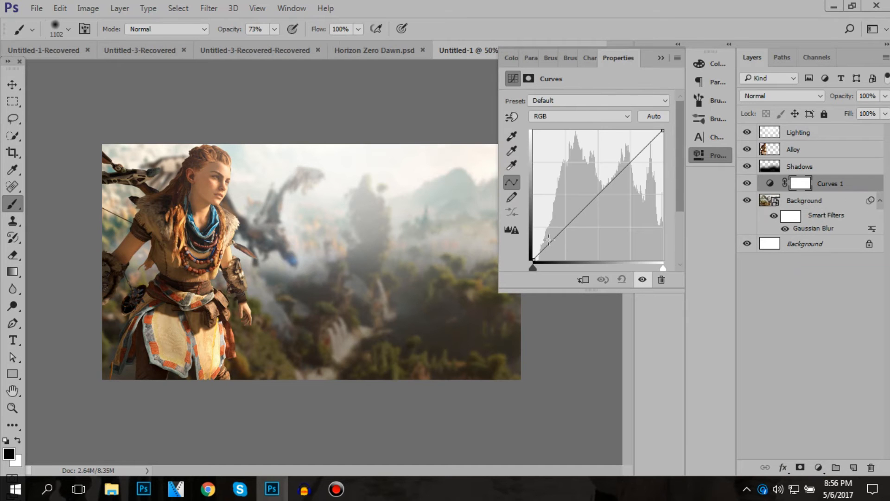
Shape the Curves 1 adjustment into an S-curve, pulling the shadows down and lifting the highlights slightly.
{"action": "left_click_drag", "start_coordinate": [551, 239], "coordinate": [564, 244]}
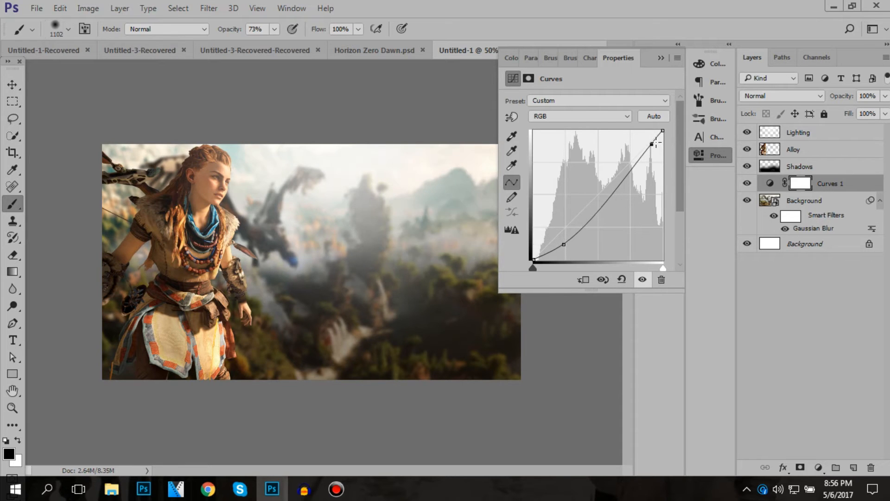
{"action": "left_click_drag", "start_coordinate": [651, 145], "coordinate": [655, 138]}
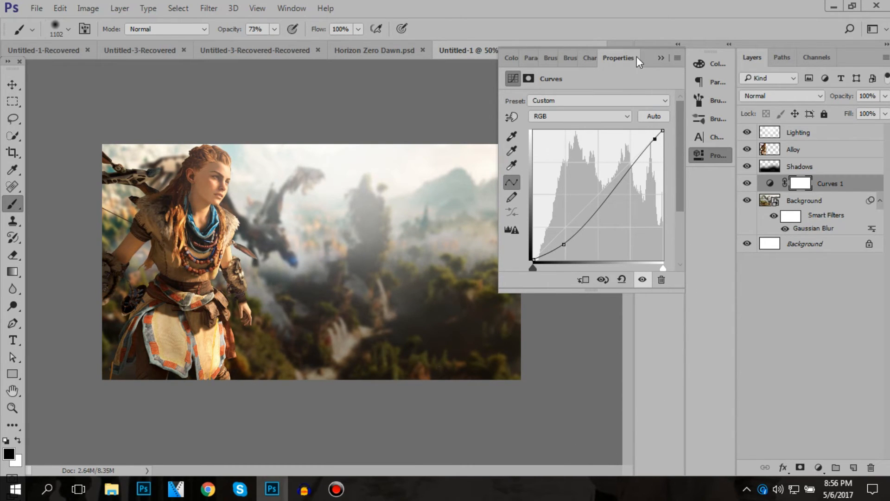
{"action": "left_click", "coordinate": [661, 57]}
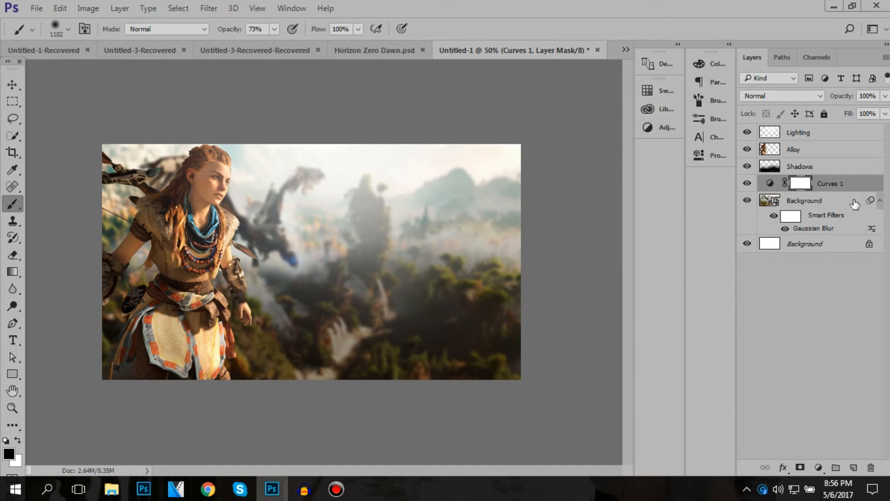
Add a Gradient Map adjustment layer above Curves 1 using the Orange, Yellow, Orange preset.
{"action": "left_click", "coordinate": [818, 466]}
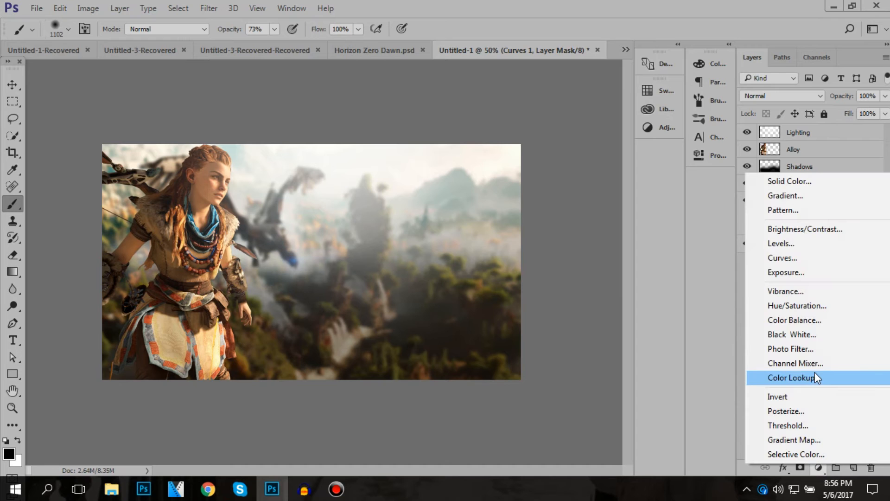
{"action": "left_click", "coordinate": [822, 440]}
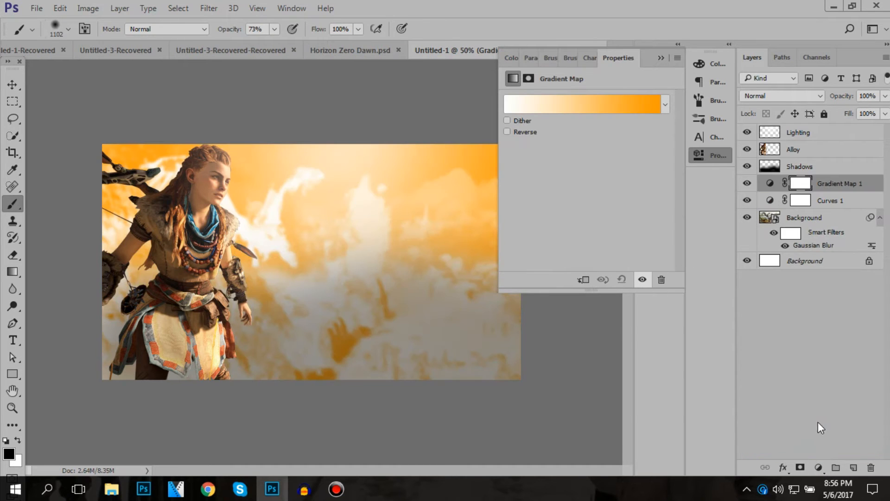
{"action": "left_click", "coordinate": [578, 97]}
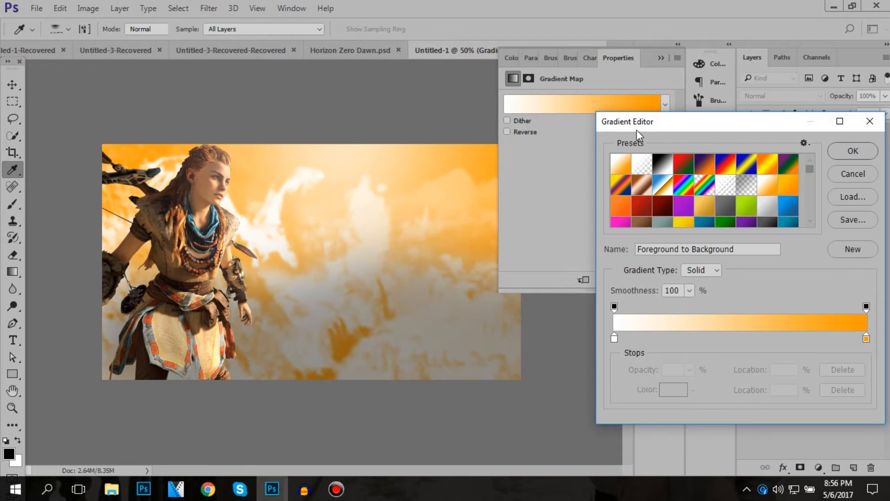
{"action": "left_click", "coordinate": [767, 166]}
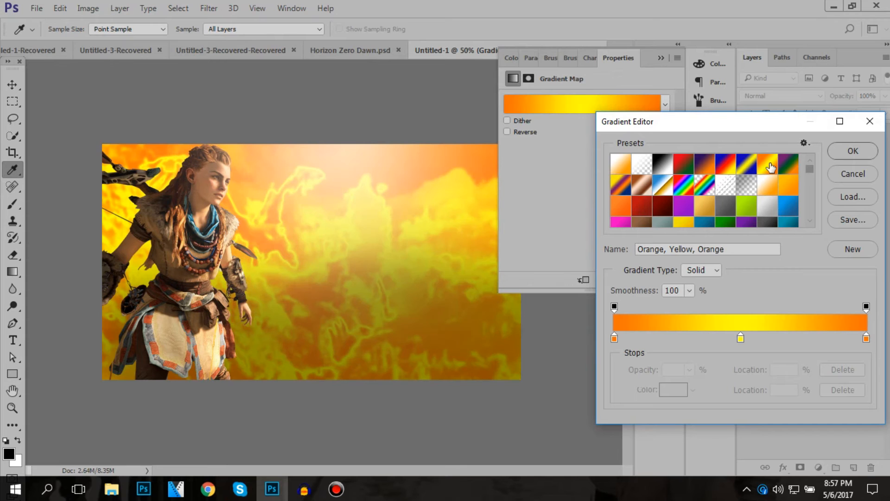
{"action": "left_click", "coordinate": [838, 151]}
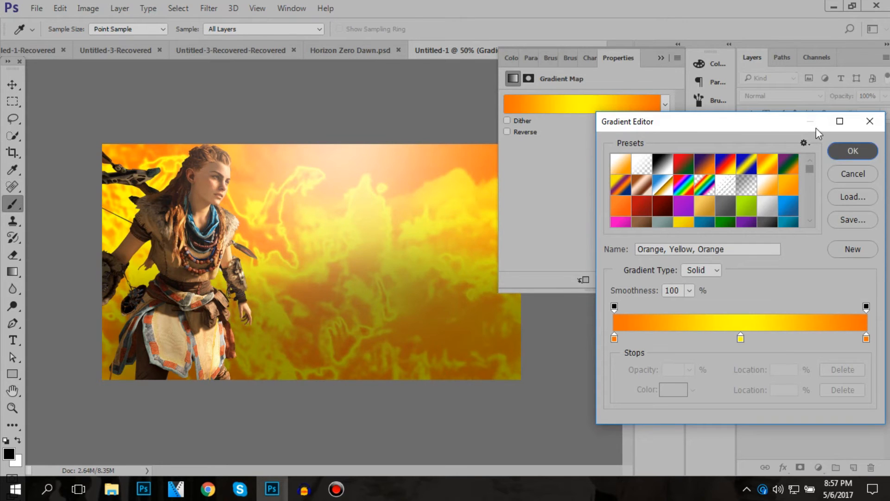
{"action": "left_click", "coordinate": [660, 58]}
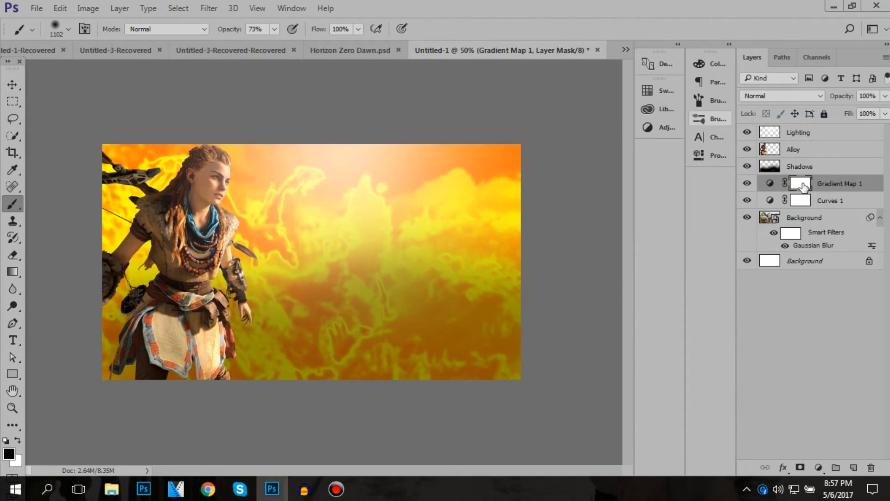
Move the Gradient Map 1 layer below Curves 1 and keep it selected.
{"action": "left_click_drag", "start_coordinate": [837, 185], "coordinate": [831, 210]}
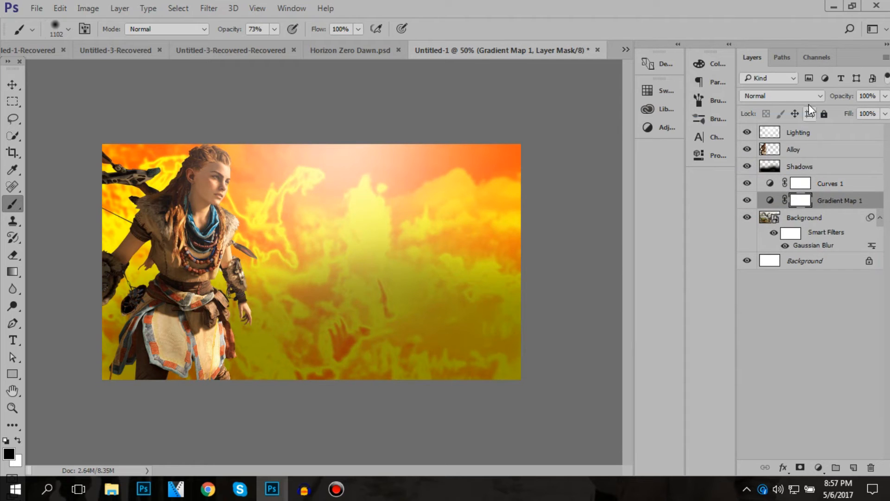
{"action": "double_click", "coordinate": [837, 200]}
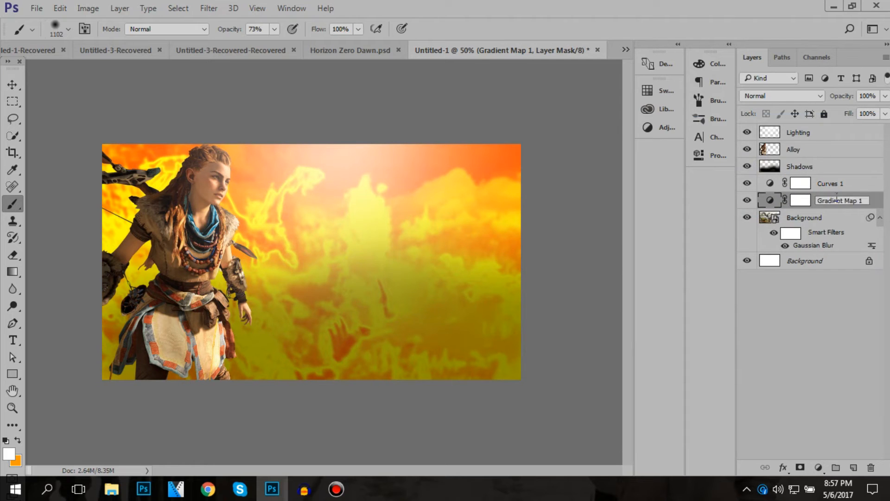
{"action": "left_click", "coordinate": [830, 174]}
{"action": "left_click", "coordinate": [835, 188]}
{"action": "left_click", "coordinate": [839, 200]}
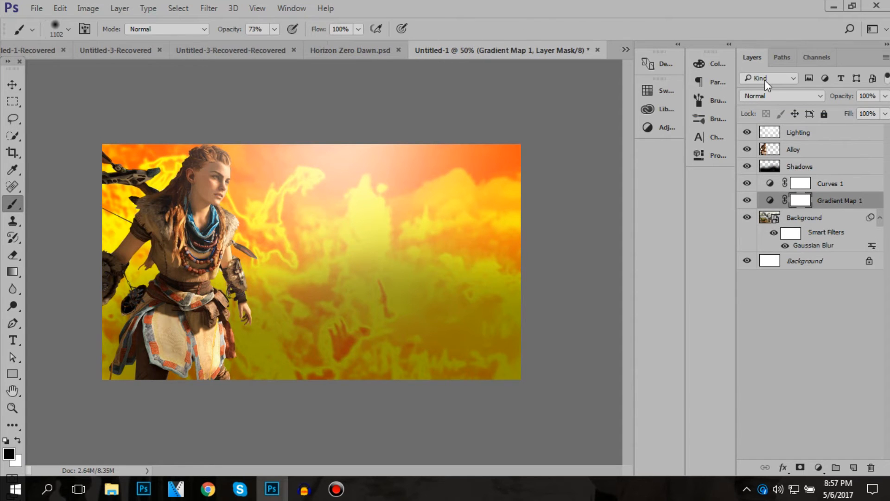
Set the Gradient Map 1 layer's blend mode to Screen and its opacity to 20%.
{"action": "left_click", "coordinate": [770, 96]}
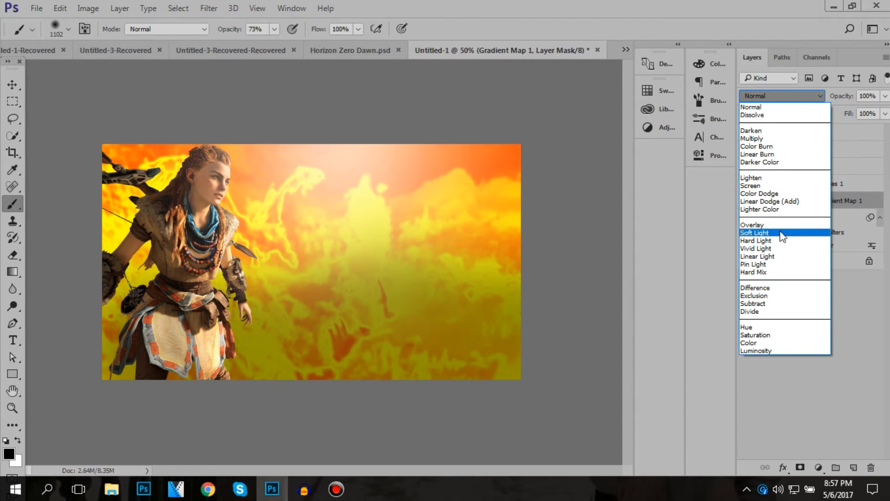
{"action": "left_click", "coordinate": [860, 206]}
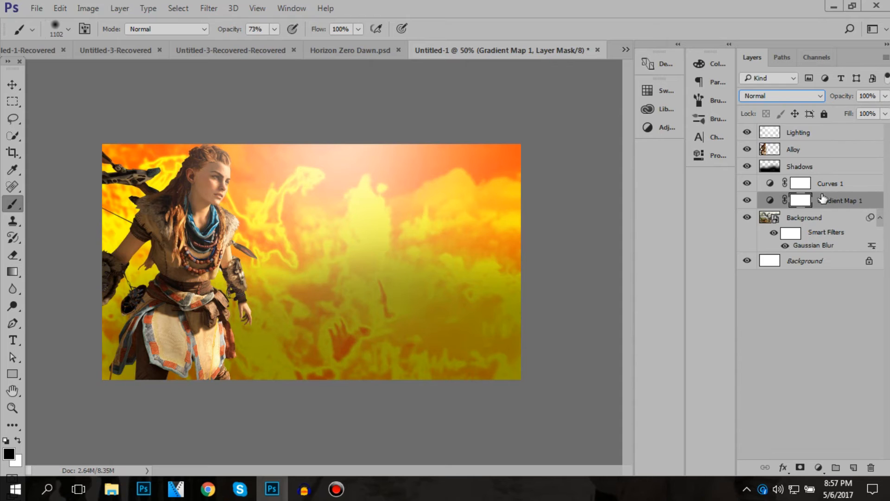
{"action": "left_click", "coordinate": [778, 95]}
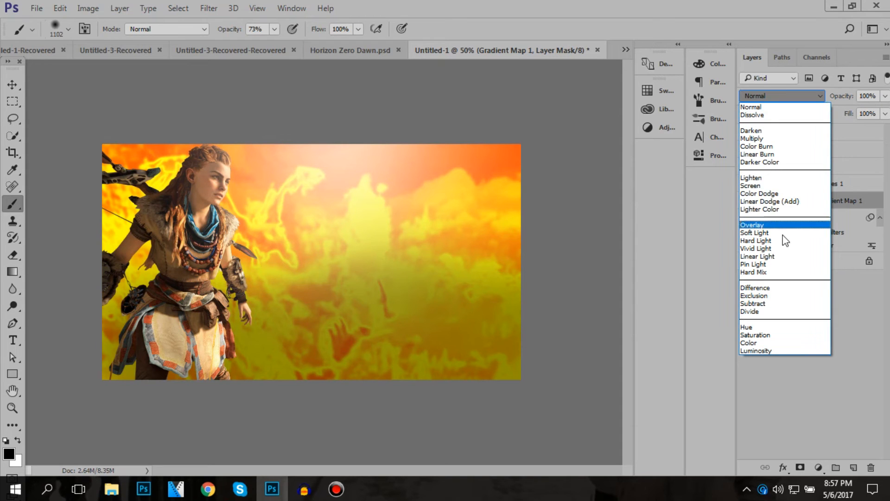
{"action": "left_click", "coordinate": [778, 186]}
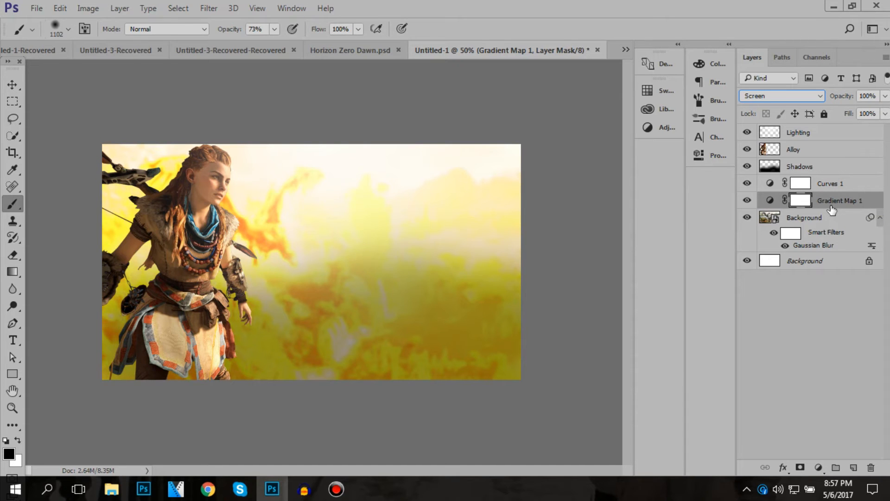
{"action": "left_click", "coordinate": [13, 84]}
{"action": "key", "text": "2"}
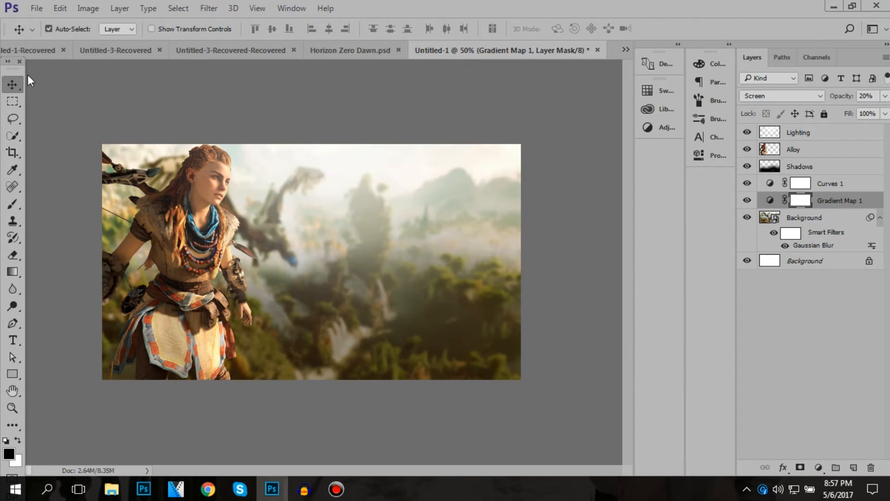
Toggle the Gradient Map 1 layer's visibility repeatedly to compare the background with and without the tint.
{"action": "left_click", "coordinate": [746, 200]}
{"action": "left_click", "coordinate": [746, 200]}
{"action": "left_click", "coordinate": [745, 200]}
{"action": "left_click", "coordinate": [745, 200]}
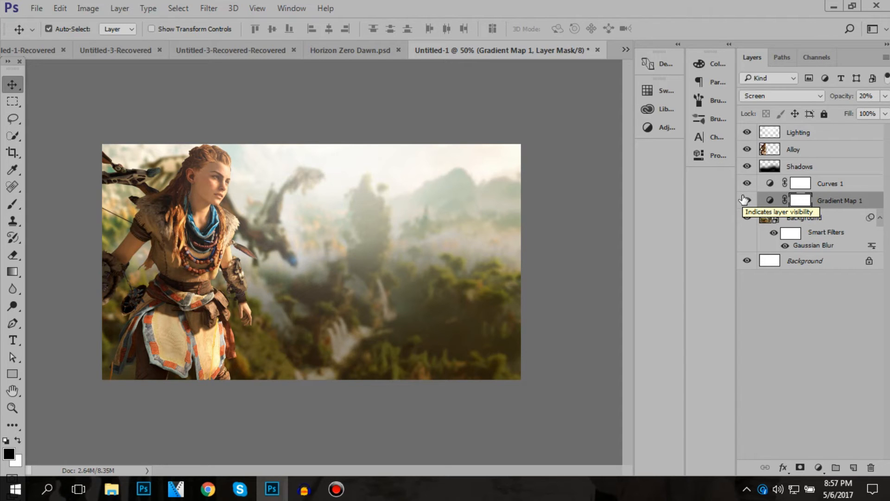
{"action": "left_click", "coordinate": [745, 200]}
{"action": "left_click", "coordinate": [745, 201]}
{"action": "left_click", "coordinate": [745, 201]}
{"action": "left_click", "coordinate": [745, 201]}
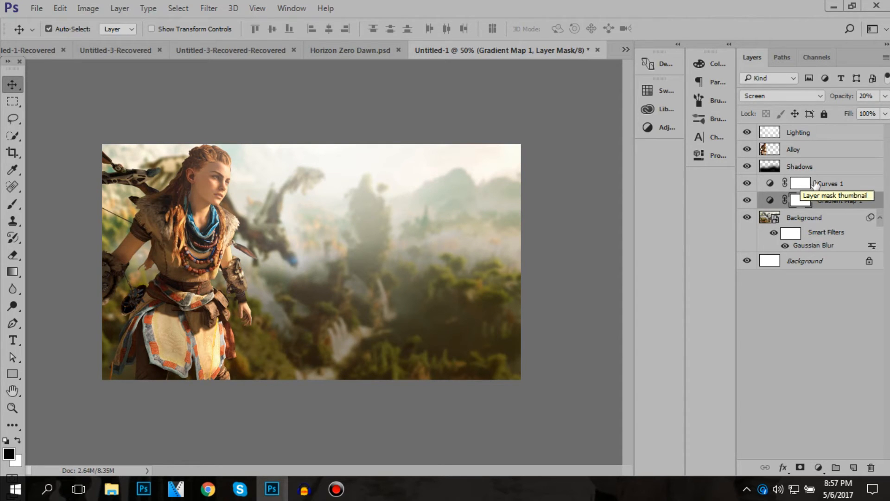
Add a second Curves adjustment layer above the Lighting layer, at the top of the layer stack.
{"action": "left_click", "coordinate": [801, 183]}
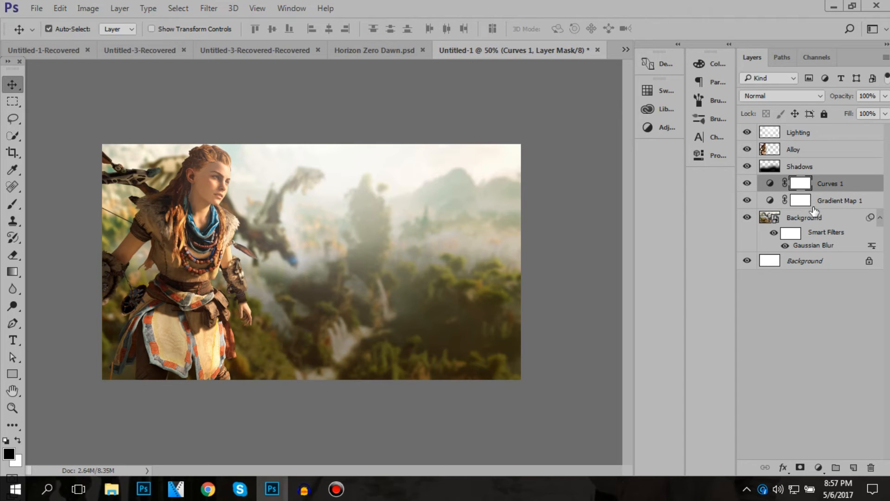
{"action": "left_click", "coordinate": [807, 149]}
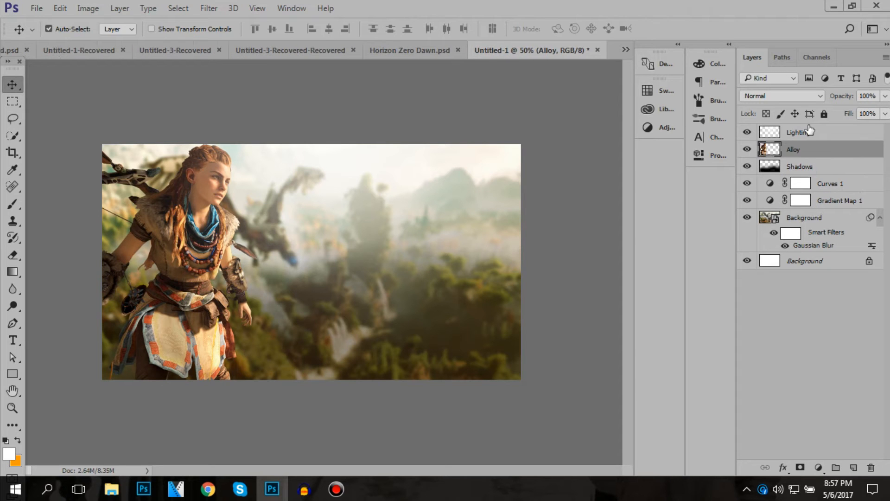
{"action": "left_click", "coordinate": [807, 132], "text": "shift"}
{"action": "left_click", "coordinate": [818, 467]}
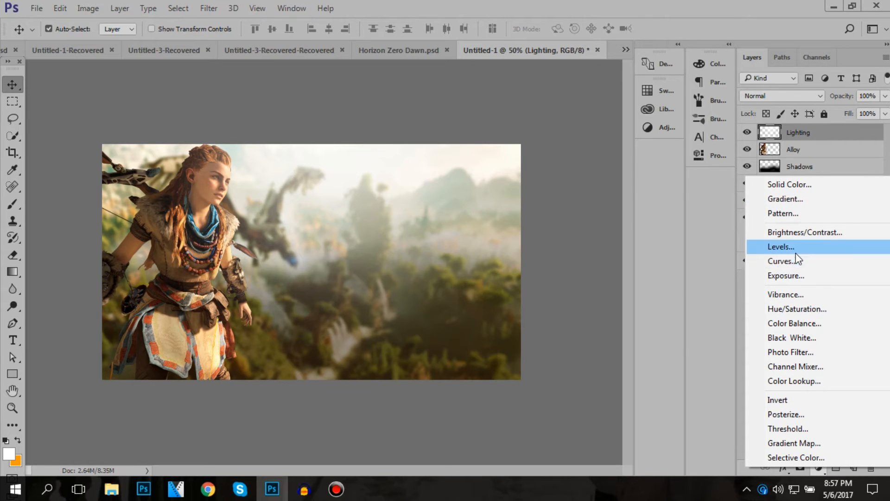
{"action": "left_click", "coordinate": [796, 260]}
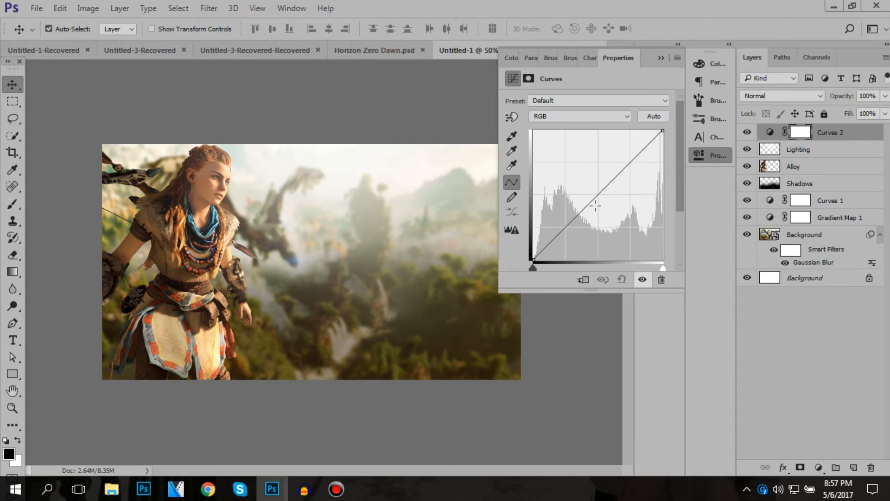
Shape the Curves 2 adjustment with a slightly lowered shadow point and an added highlight point.
{"action": "left_click_drag", "start_coordinate": [569, 232], "coordinate": [573, 230]}
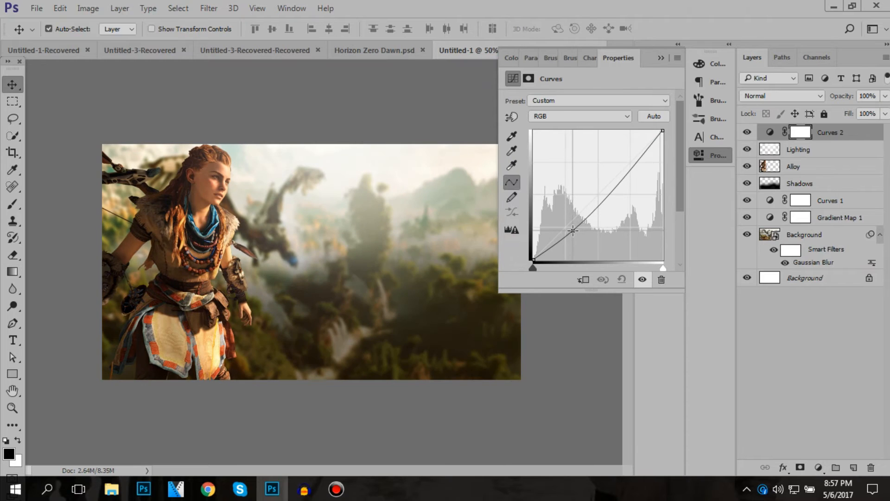
{"action": "mouse_move", "coordinate": [644, 151]}
{"action": "left_mouse_down"}
{"action": "mouse_move", "coordinate": [635, 142]}
{"action": "mouse_move", "coordinate": [651, 159]}
{"action": "mouse_move", "coordinate": [646, 150]}
{"action": "left_mouse_up"}
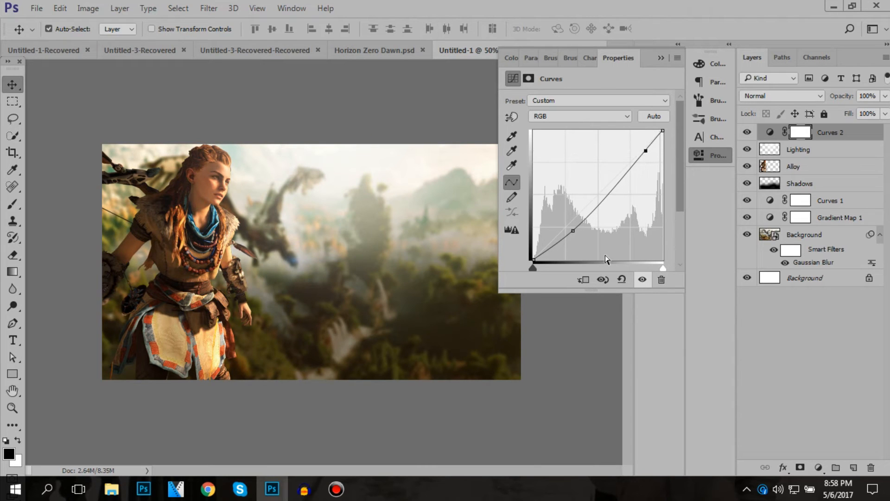
{"action": "left_click_drag", "start_coordinate": [573, 231], "coordinate": [586, 211]}
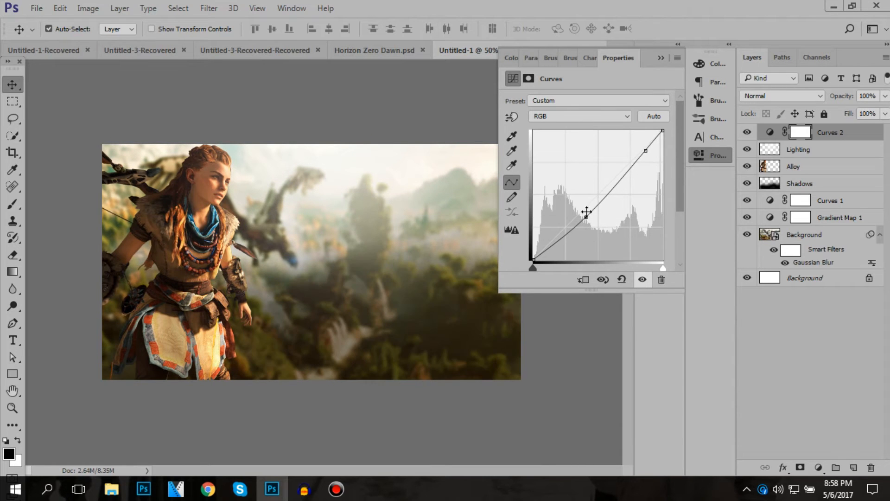
{"action": "left_click", "coordinate": [662, 58]}
Set the Curves 2 layer's opacity to 50% and compare the image with each adjustment layer hidden and shown.
{"action": "key", "text": "4"}
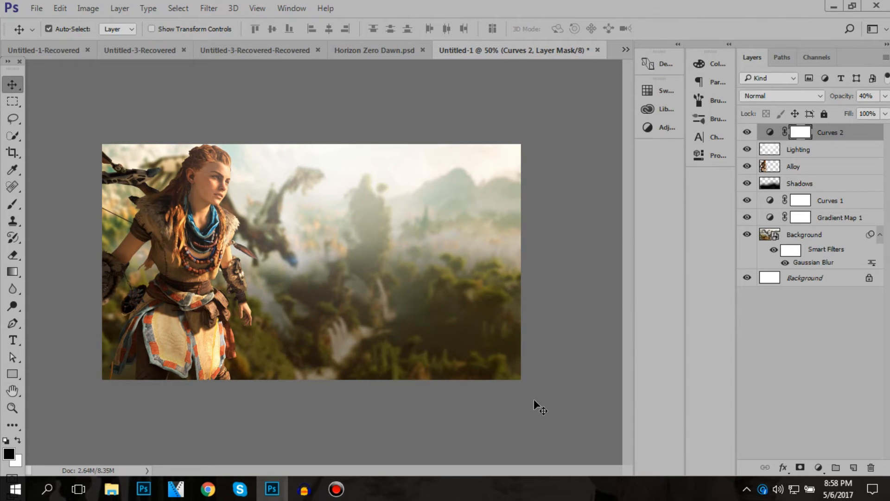
{"action": "key", "text": "5"}
{"action": "left_click", "coordinate": [745, 132]}
{"action": "left_click", "coordinate": [745, 133]}
{"action": "left_click", "coordinate": [744, 133]}
{"action": "left_click", "coordinate": [744, 133]}
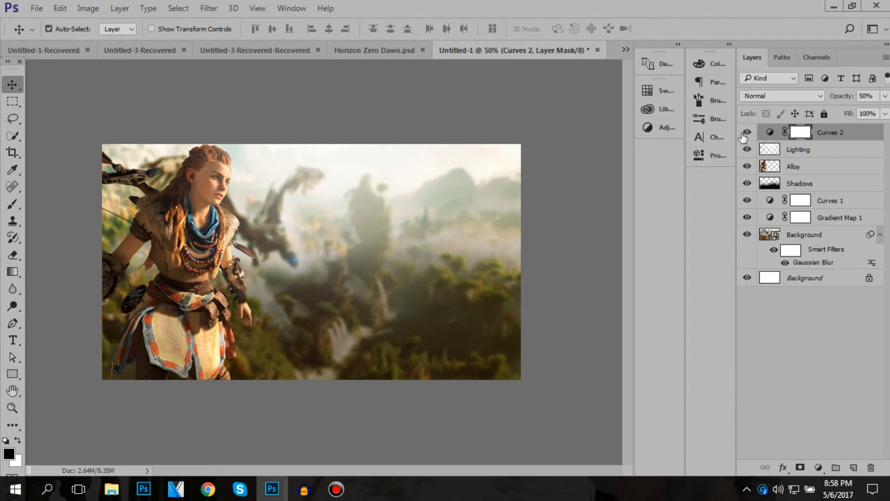
{"action": "left_click", "coordinate": [747, 218]}
{"action": "left_click", "coordinate": [747, 218]}
{"action": "left_click", "coordinate": [747, 200]}
{"action": "left_click", "coordinate": [746, 200]}
Add the white title text HORIZON in BigNoodleTitling Regular at 180 pt on a new layer directly above Alloy.
{"action": "key", "text": "t"}
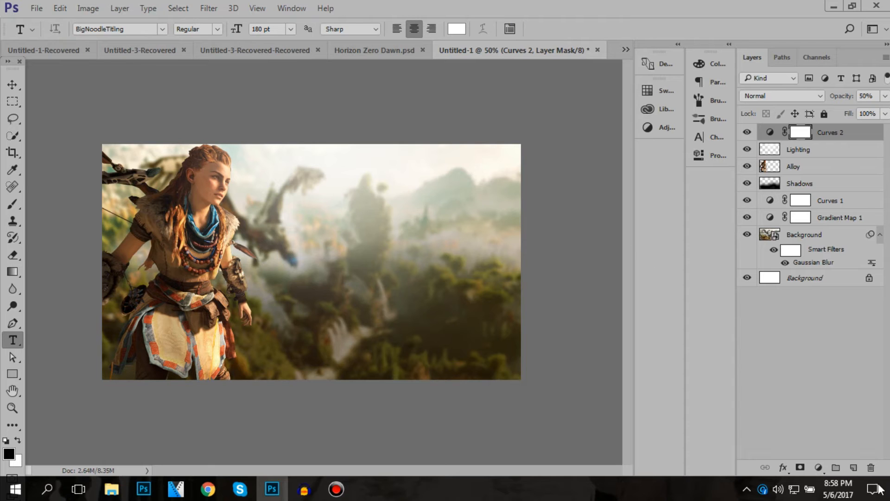
{"action": "left_click", "coordinate": [825, 153]}
{"action": "left_click", "coordinate": [818, 171]}
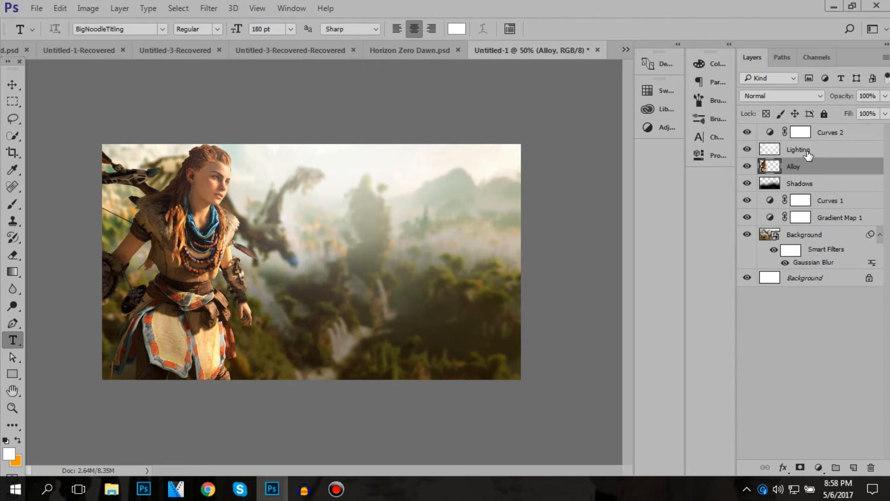
{"action": "left_click", "coordinate": [808, 153]}
{"action": "left_click", "coordinate": [802, 172]}
{"action": "left_click", "coordinate": [282, 227]}
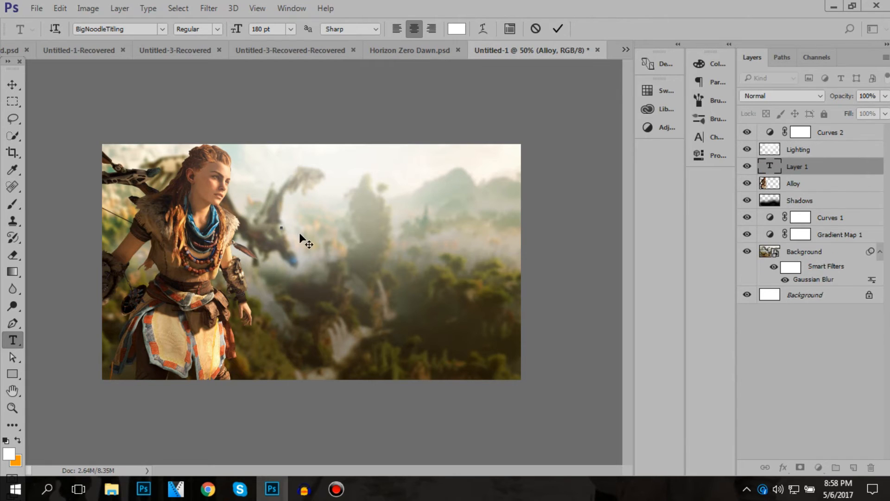
{"action": "type", "text": "HORIZON"}
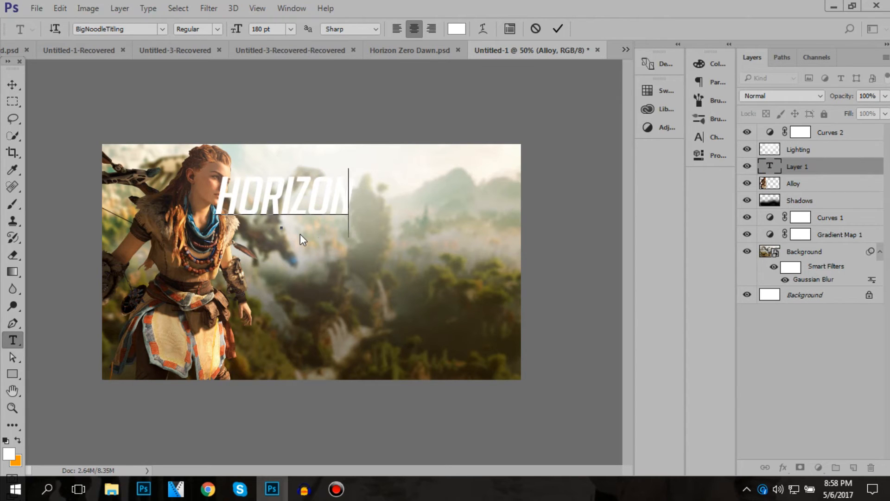
{"action": "left_click", "coordinate": [558, 27]}
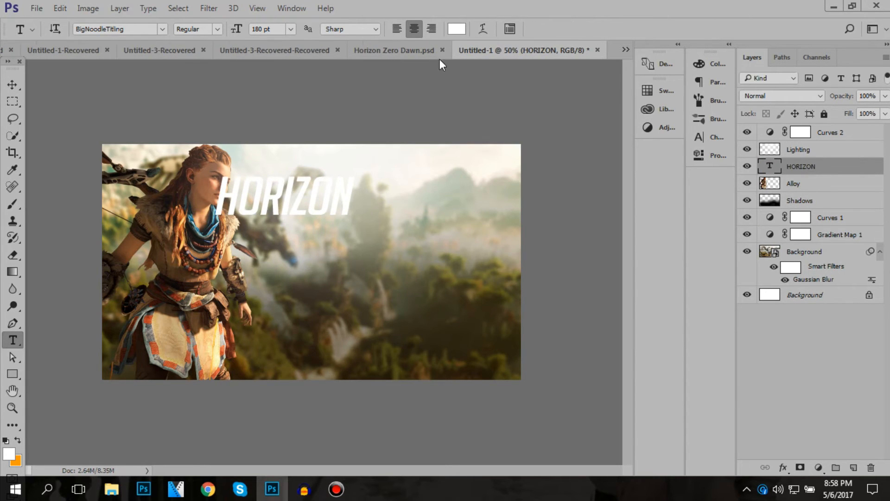
Move the HORIZON title beside the character's head and scale it proportionally to about 123%.
{"action": "key", "text": "ctrl+t"}
{"action": "left_click_drag", "start_coordinate": [319, 196], "coordinate": [363, 197]}
{"action": "left_click_drag", "start_coordinate": [401, 223], "coordinate": [432, 243]}
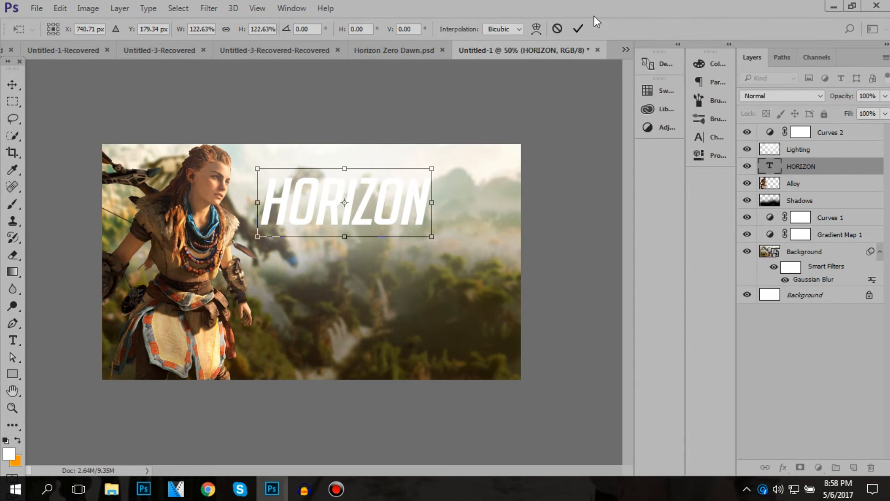
{"action": "left_click", "coordinate": [578, 29]}
Apply the HORIZON title's scaling and leave its text editing mode.
{"action": "double_click", "coordinate": [396, 197]}
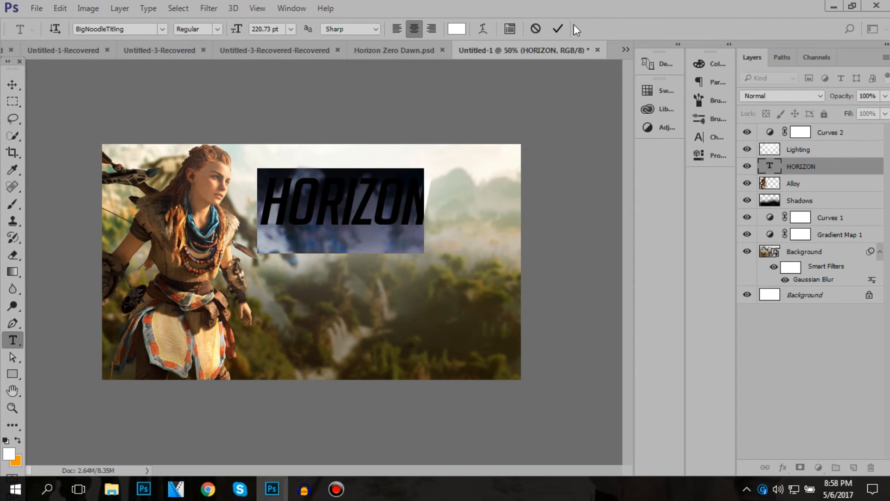
{"action": "left_click", "coordinate": [558, 29]}
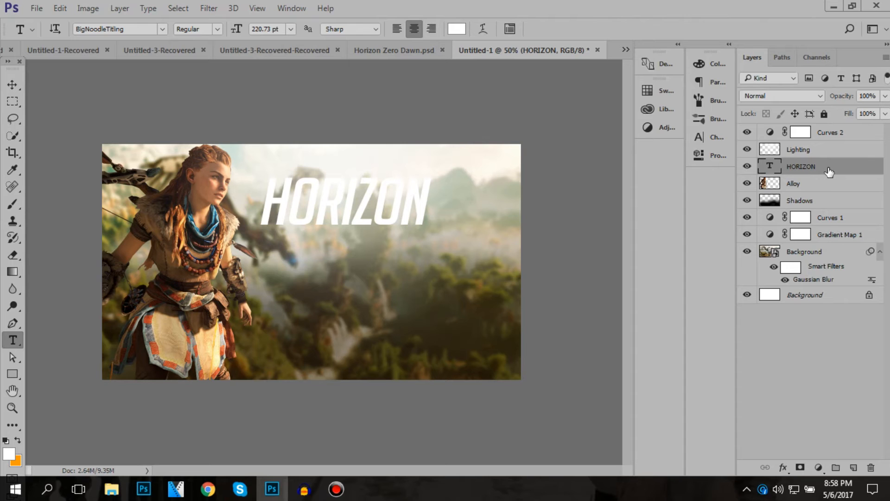
{"action": "right_click", "coordinate": [829, 171]}
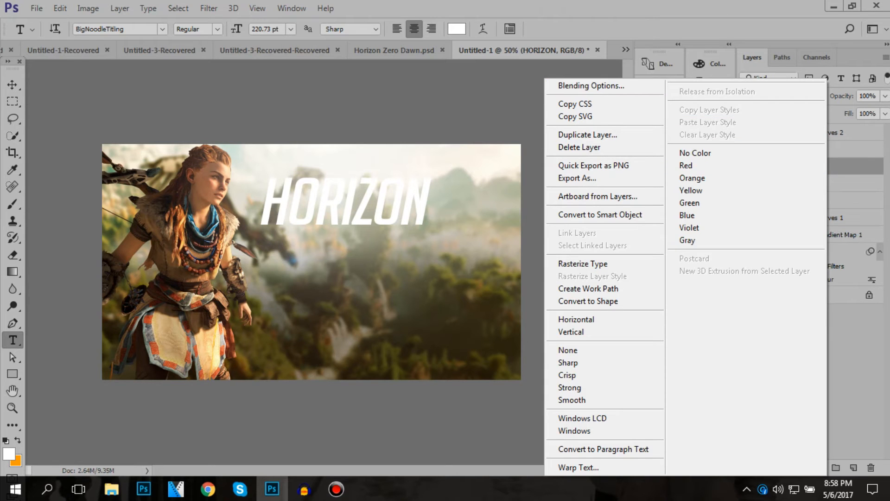
{"action": "left_click", "coordinate": [866, 165]}
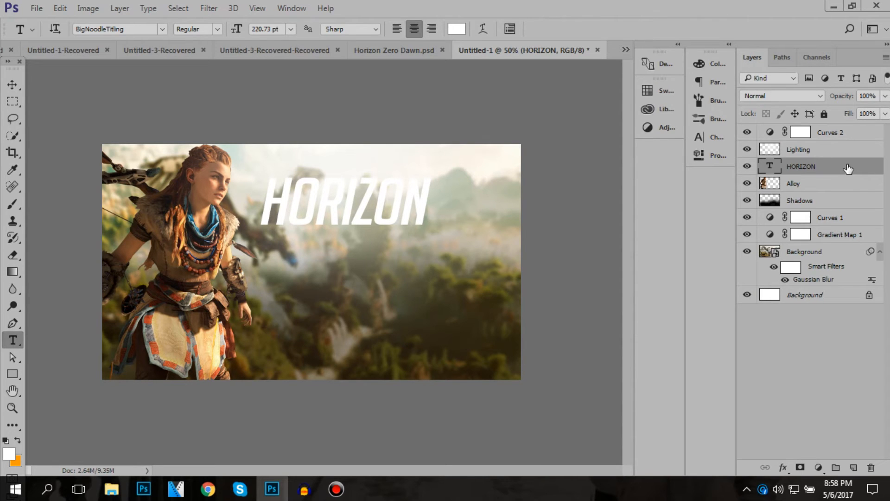
{"action": "double_click", "coordinate": [847, 166]}
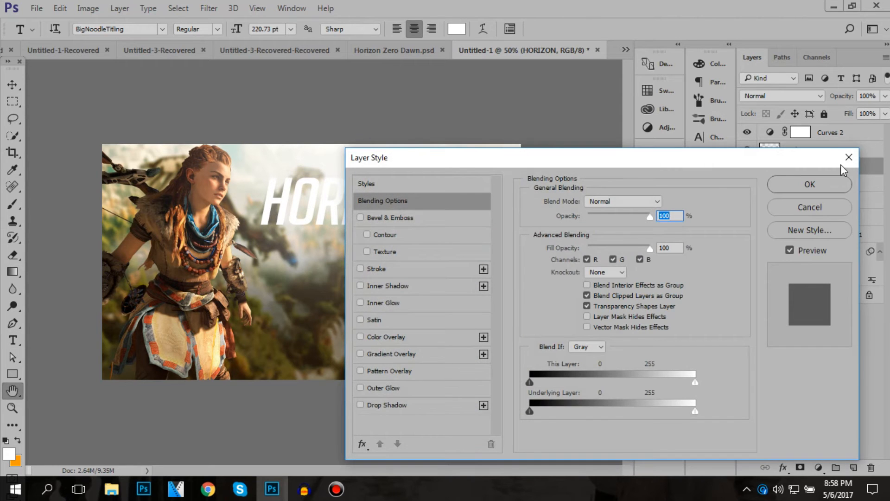
{"action": "left_click", "coordinate": [861, 155]}
Add a black drop shadow to the HORIZON text layer with 20% spread and 29 px size.
{"action": "right_click", "coordinate": [862, 168]}
{"action": "left_click", "coordinate": [583, 82]}
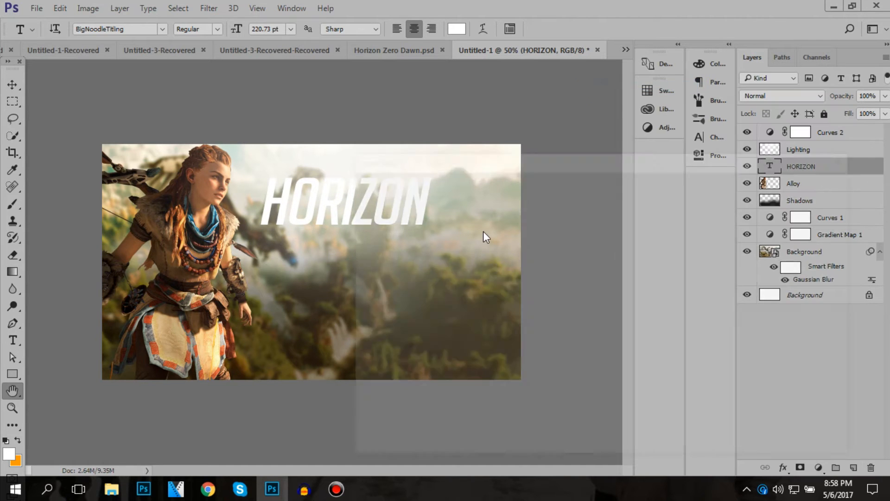
{"action": "left_click", "coordinate": [361, 405]}
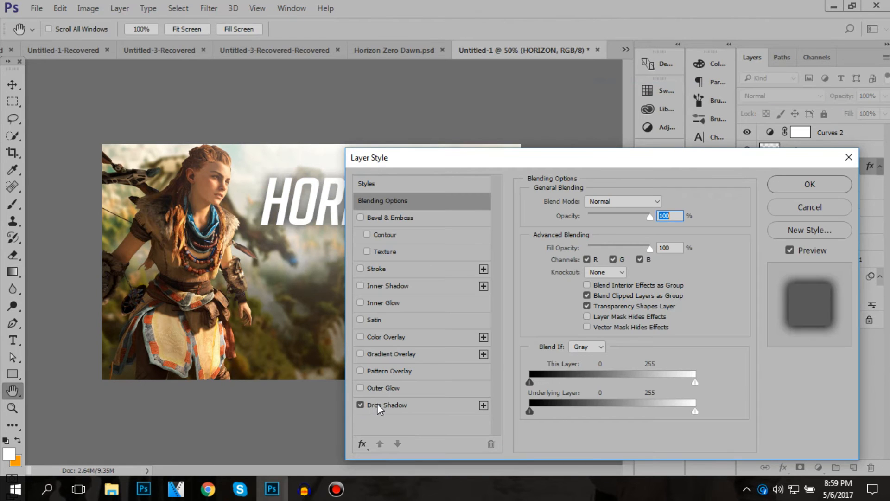
{"action": "left_click", "coordinate": [385, 404]}
{"action": "left_click_drag", "start_coordinate": [506, 167], "coordinate": [621, 93]}
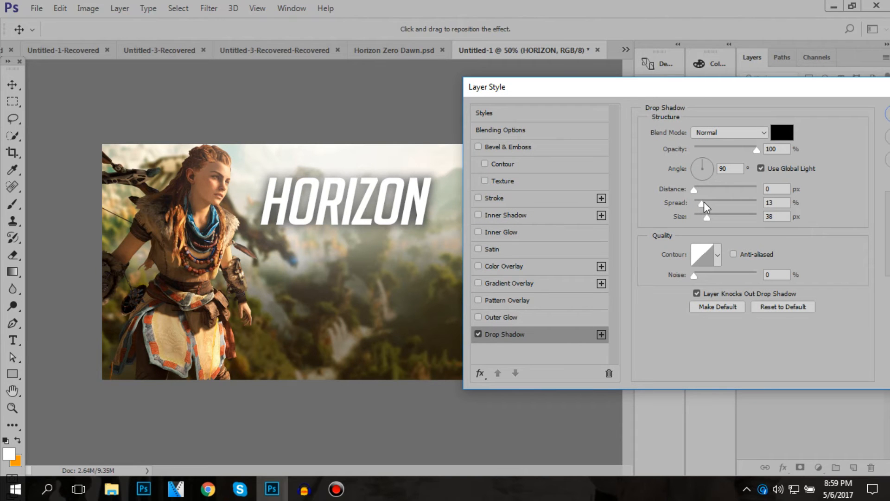
{"action": "left_click_drag", "start_coordinate": [703, 201], "coordinate": [706, 199]}
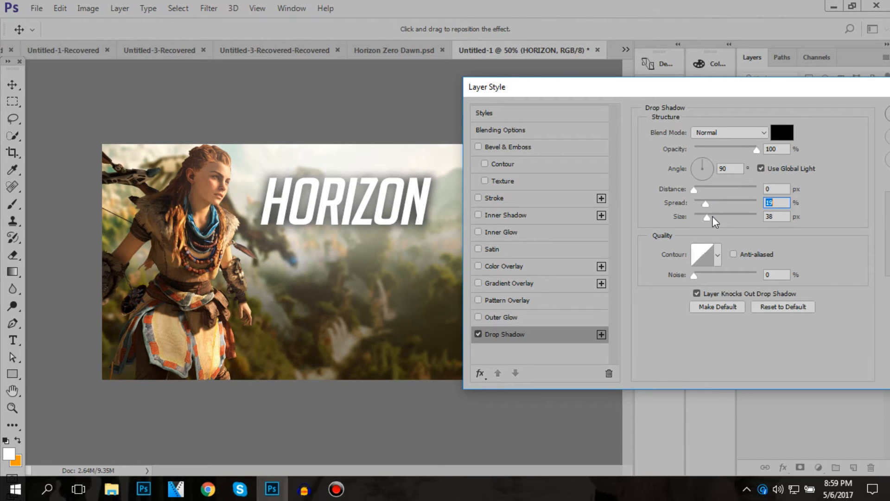
{"action": "left_click_drag", "start_coordinate": [708, 217], "coordinate": [707, 202]}
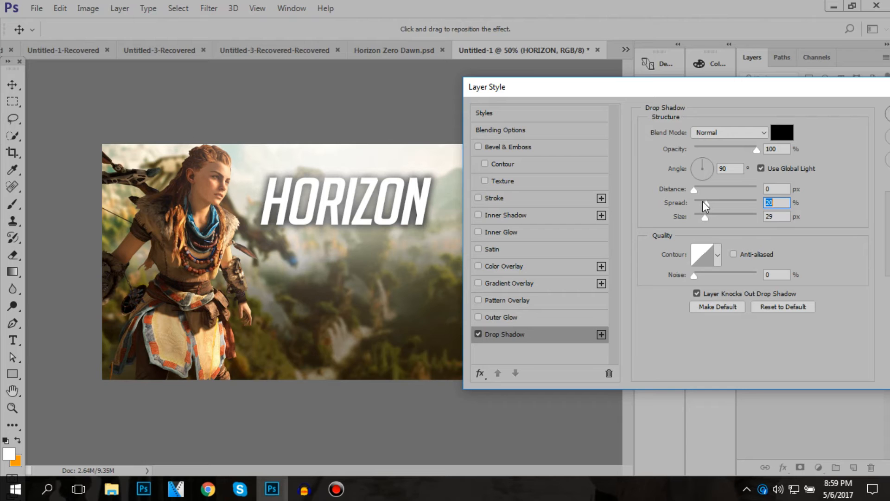
Add a Gradient Overlay to the HORIZON text running from white (ffffff) to grey (999999).
{"action": "left_click", "coordinate": [479, 282]}
{"action": "left_click", "coordinate": [494, 282]}
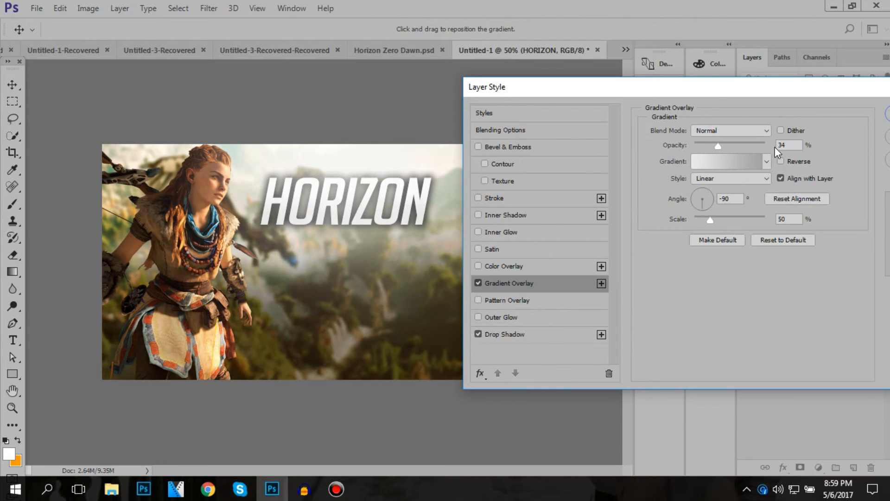
{"action": "left_click", "coordinate": [723, 160]}
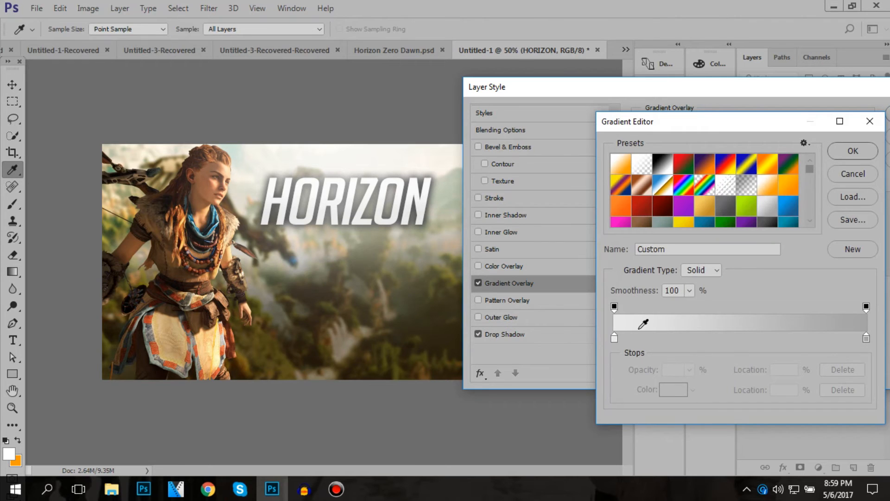
{"action": "double_click", "coordinate": [614, 337]}
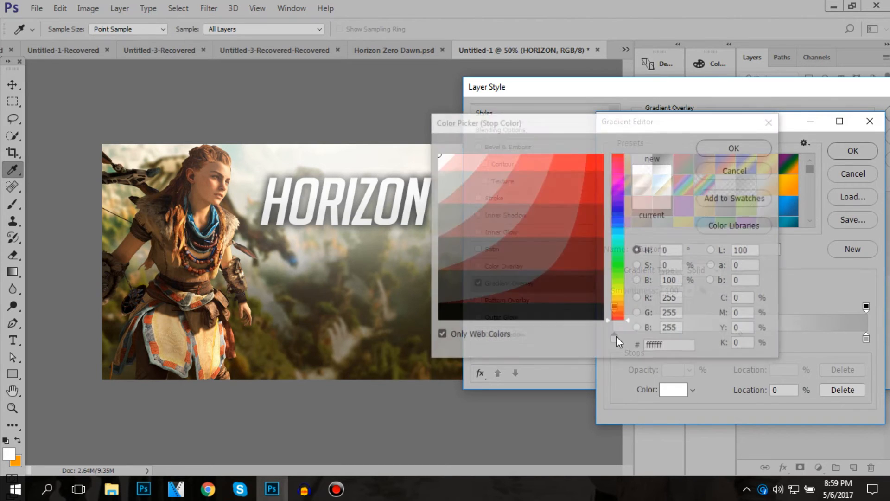
{"action": "left_click", "coordinate": [721, 144]}
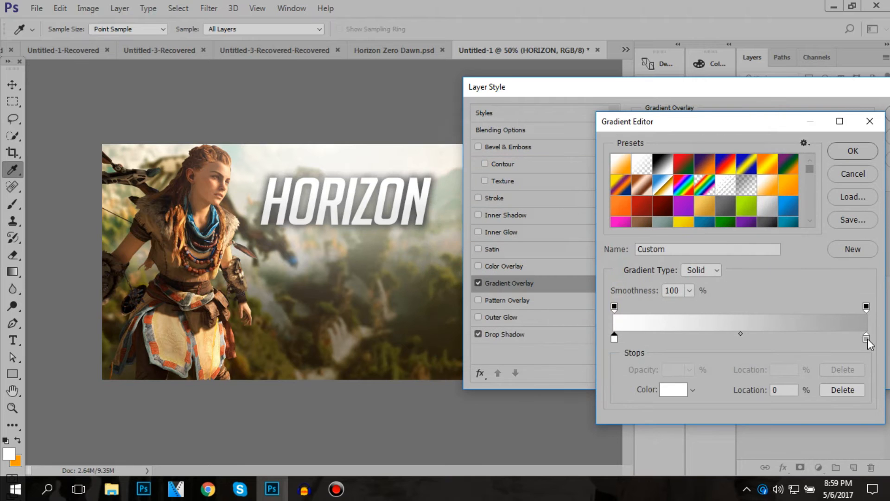
{"action": "double_click", "coordinate": [866, 338]}
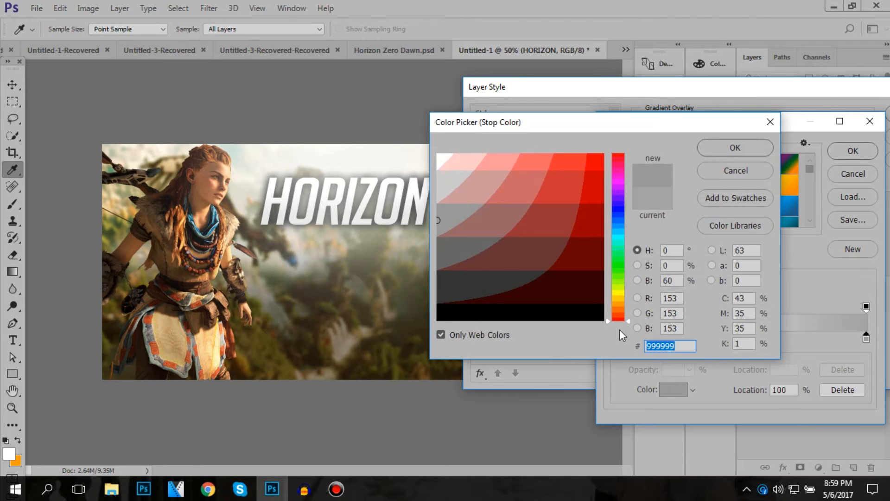
{"action": "left_click", "coordinate": [710, 144]}
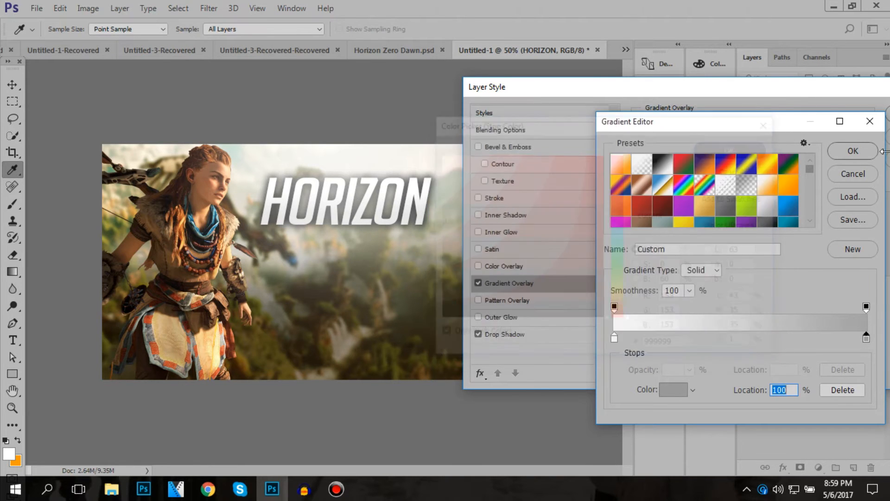
{"action": "left_click", "coordinate": [863, 151]}
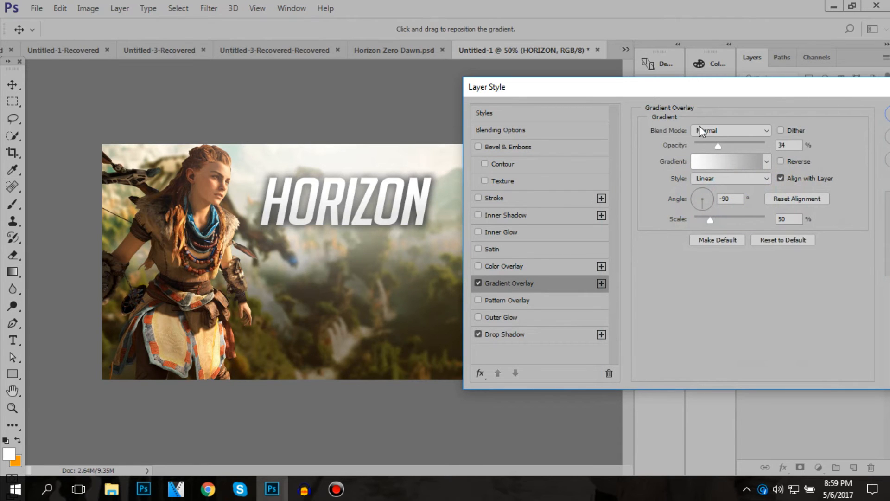
Set the HORIZON text's Gradient Overlay opacity to 25% and apply the layer style.
{"action": "left_click_drag", "start_coordinate": [711, 145], "coordinate": [703, 146]}
{"action": "left_click_drag", "start_coordinate": [711, 141], "coordinate": [719, 135]}
{"action": "type", "text": "25"}
{"action": "left_click_drag", "start_coordinate": [753, 91], "coordinate": [480, 331]}
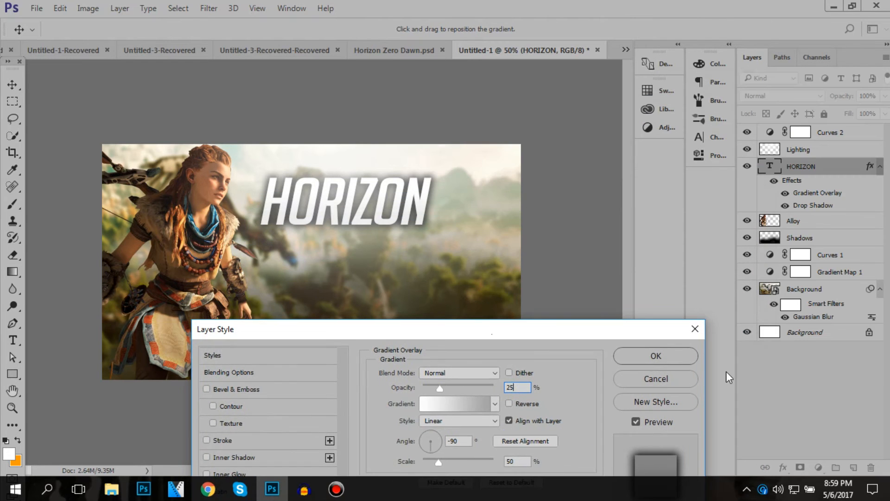
{"action": "left_click", "coordinate": [679, 357]}
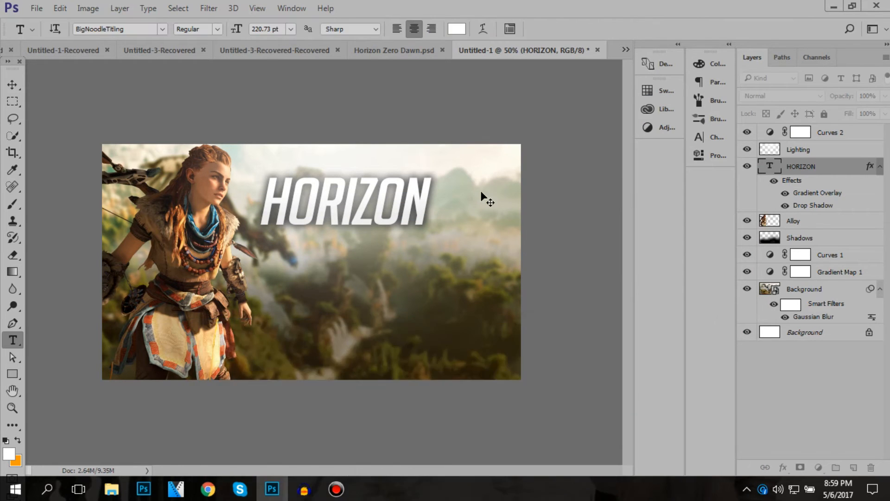
Scale the HORIZON title proportionally to about 120% and position it in the upper area beside the character's head.
{"action": "key", "text": "ctrl+t"}
{"action": "left_click_drag", "start_coordinate": [434, 241], "coordinate": [465, 266]}
{"action": "left_click_drag", "start_coordinate": [425, 224], "coordinate": [440, 211]}
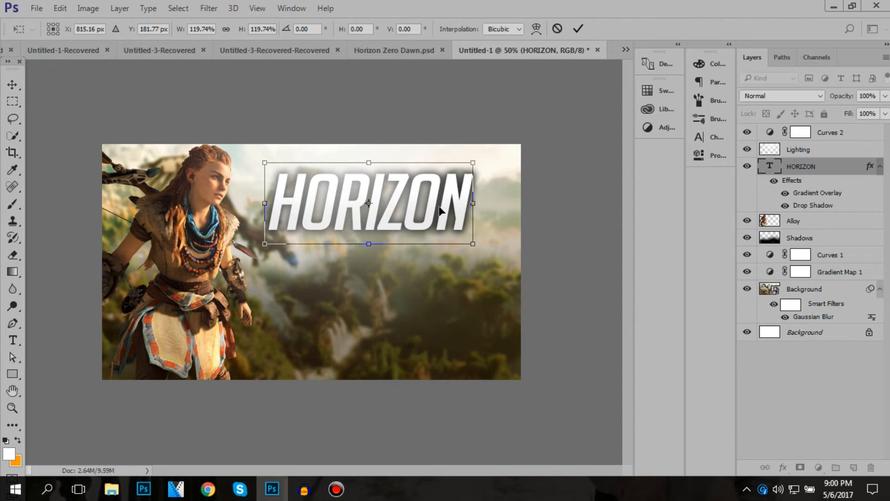
{"action": "left_click", "coordinate": [577, 29]}
Duplicate the HORIZON text layer together with its effects.
{"action": "key", "text": "t"}
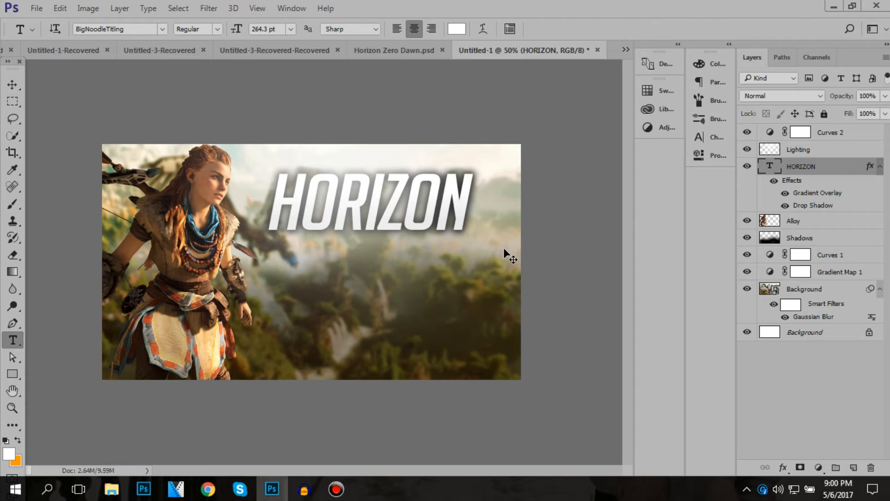
{"action": "key", "text": "ctrl+j"}
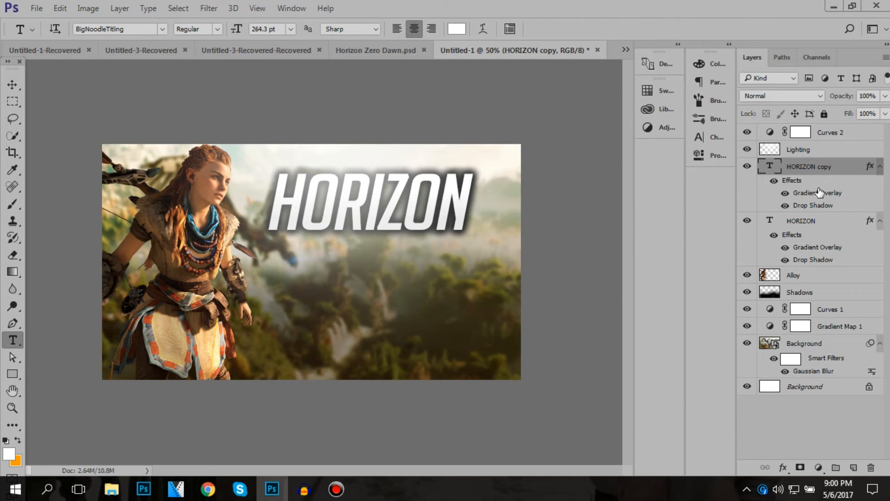
{"action": "left_click", "coordinate": [415, 188]}
{"action": "key", "text": "ctrl+a"}
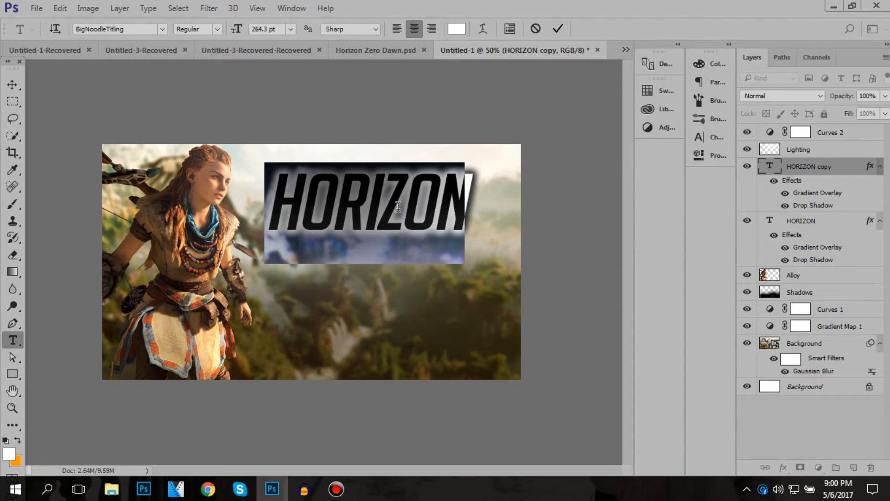
{"action": "key", "text": "BackSpace"}
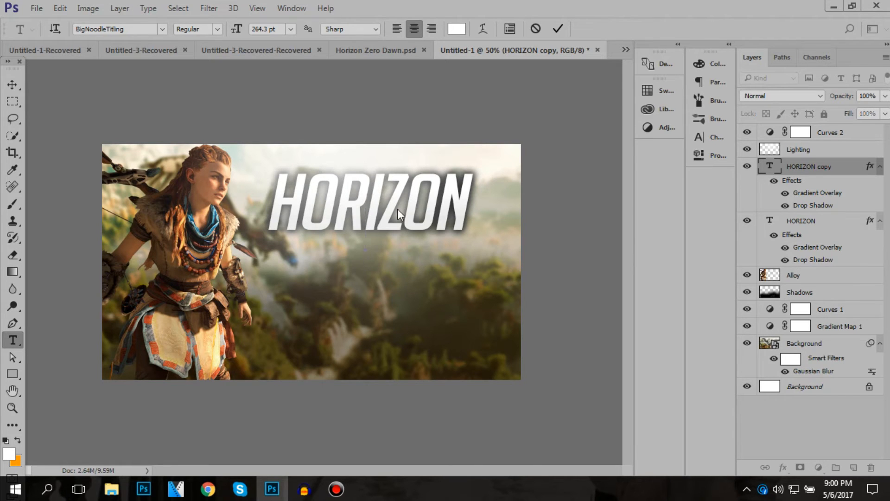
{"action": "type", "text": "ZERO DAWN"}
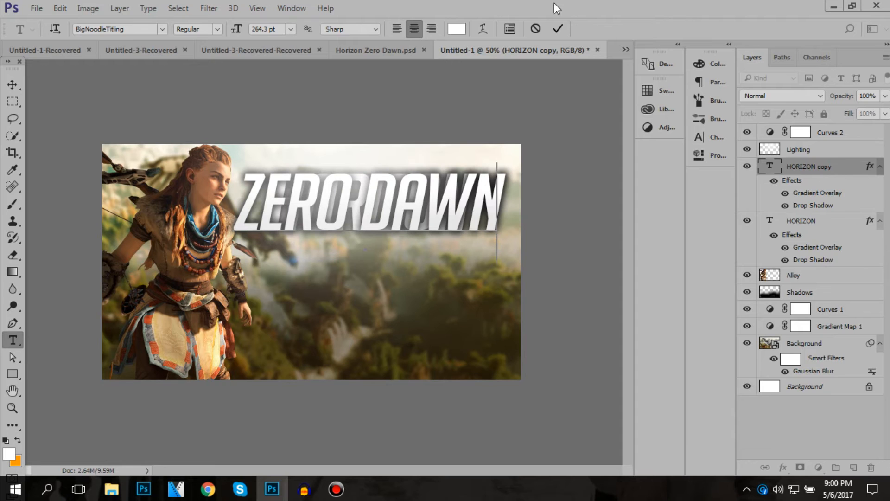
{"action": "left_click", "coordinate": [535, 29]}
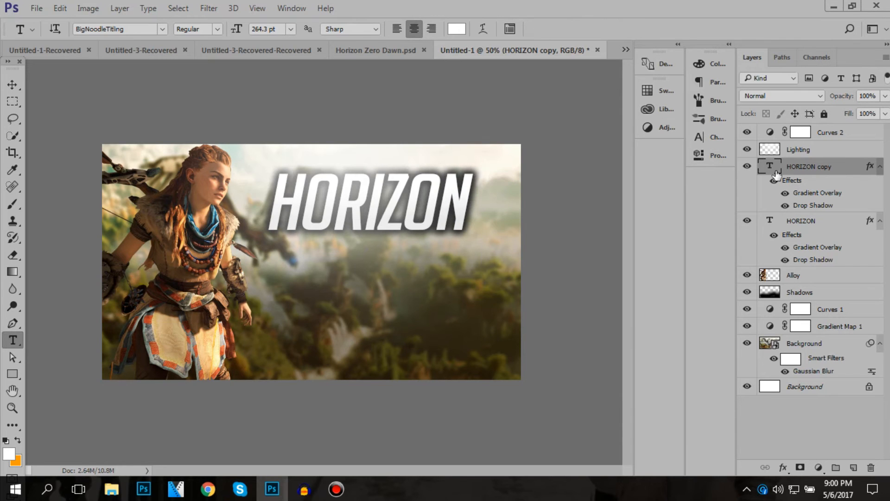
Replace the duplicated title layer's text with ZERO DAWN.
{"action": "double_click", "coordinate": [333, 199]}
{"action": "key", "text": "BackSpace"}
{"action": "type", "text": "ZERO D"}
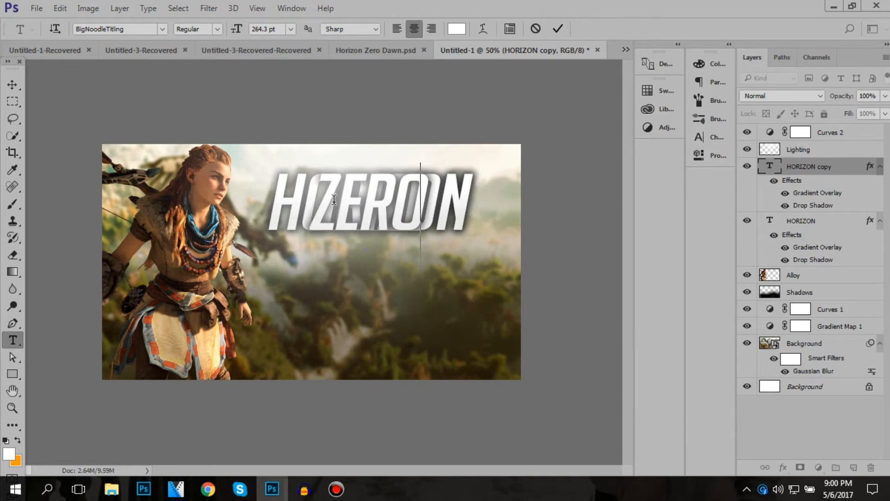
{"action": "type", "text": "AWN"}
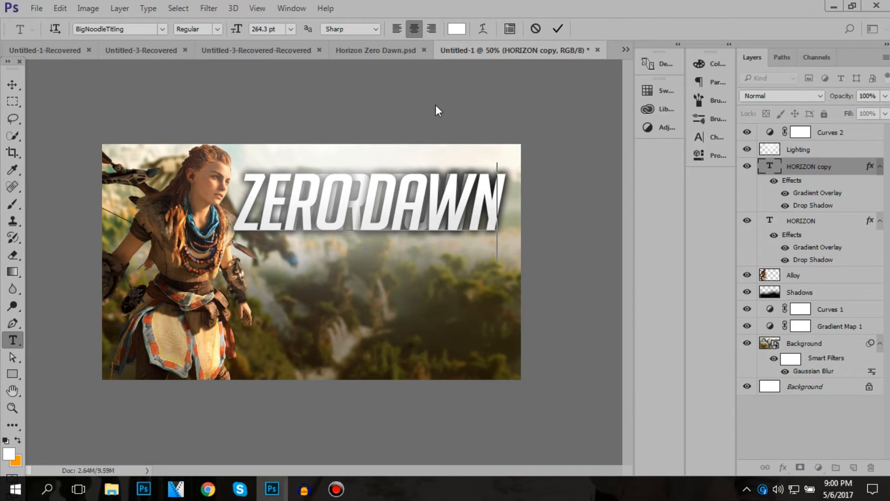
{"action": "left_click", "coordinate": [558, 28]}
Scale the ZERO DAWN text proportionally to about 72% and place it directly below HORIZON.
{"action": "key", "text": "ctrl+t"}
{"action": "left_click_drag", "start_coordinate": [509, 246], "coordinate": [419, 226]}
{"action": "left_click_drag", "start_coordinate": [383, 189], "coordinate": [414, 253]}
{"action": "left_click_drag", "start_coordinate": [447, 278], "coordinate": [463, 281]}
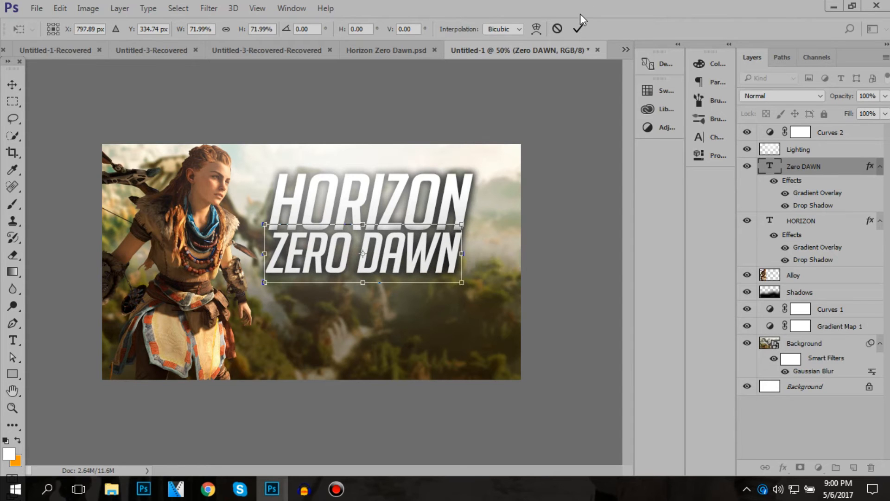
{"action": "left_click", "coordinate": [578, 29]}
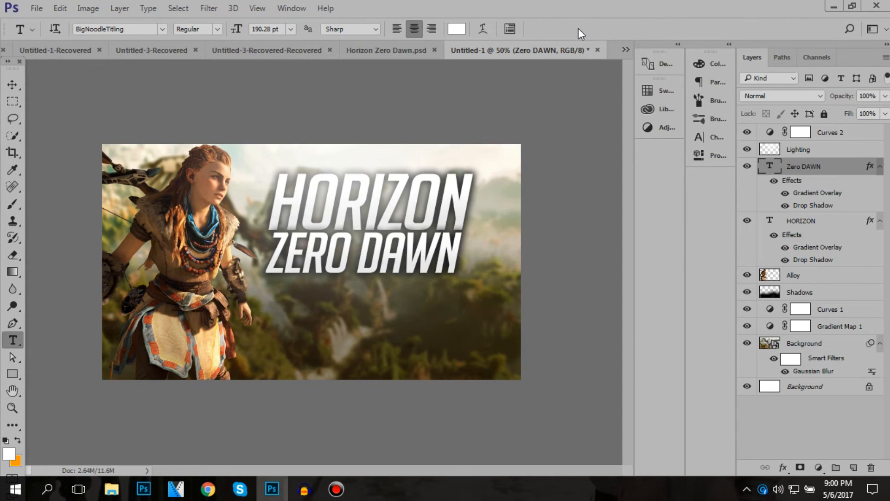
Select the HORIZON and ZERO DAWN text layers together and activate the Move tool.
{"action": "left_click", "coordinate": [819, 227], "text": "ctrl"}
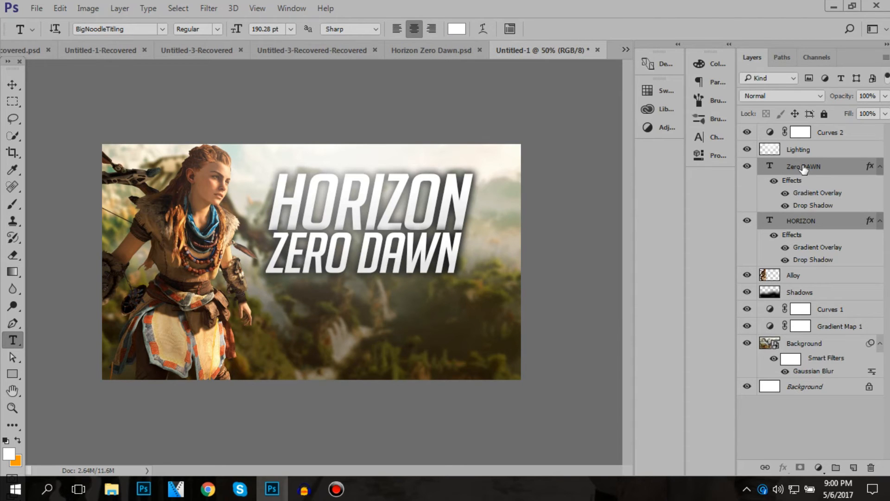
{"action": "left_click", "coordinate": [12, 85]}
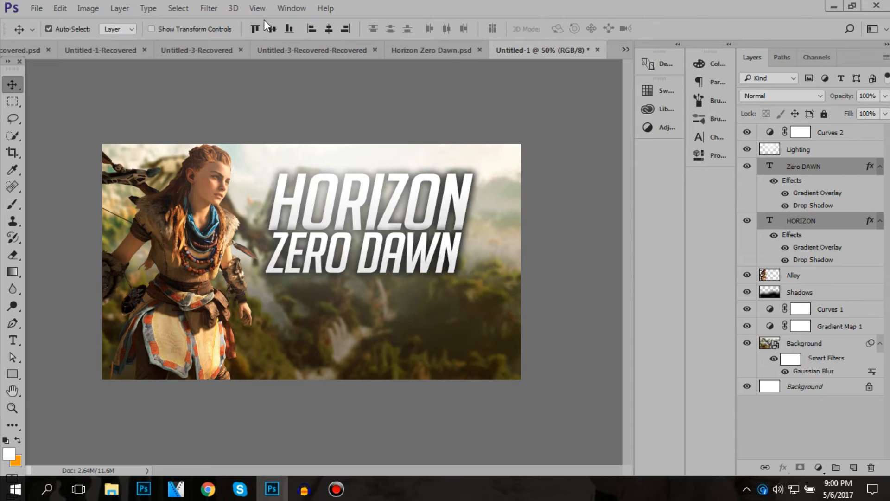
{"action": "left_click", "coordinate": [271, 29]}
{"action": "left_click", "coordinate": [324, 26]}
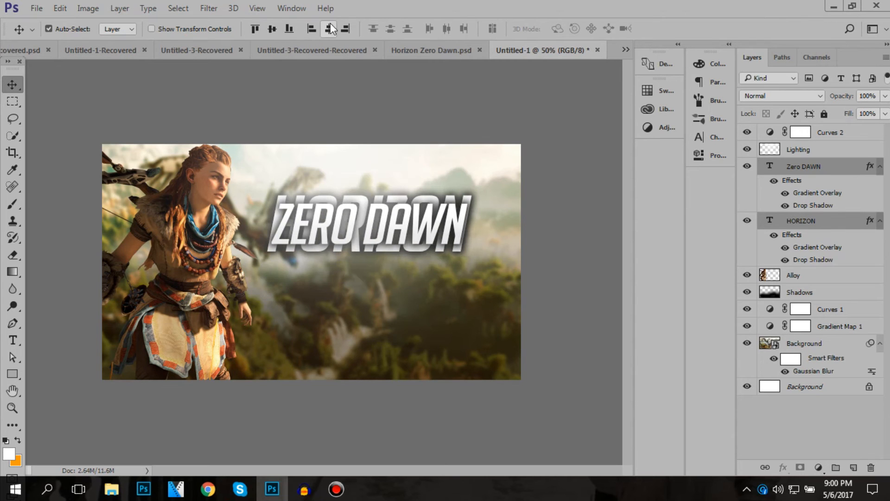
{"action": "key", "text": "ctrl+z"}
{"action": "key", "text": "ctrl+z"}
{"action": "key", "text": "ctrl+alt+z"}
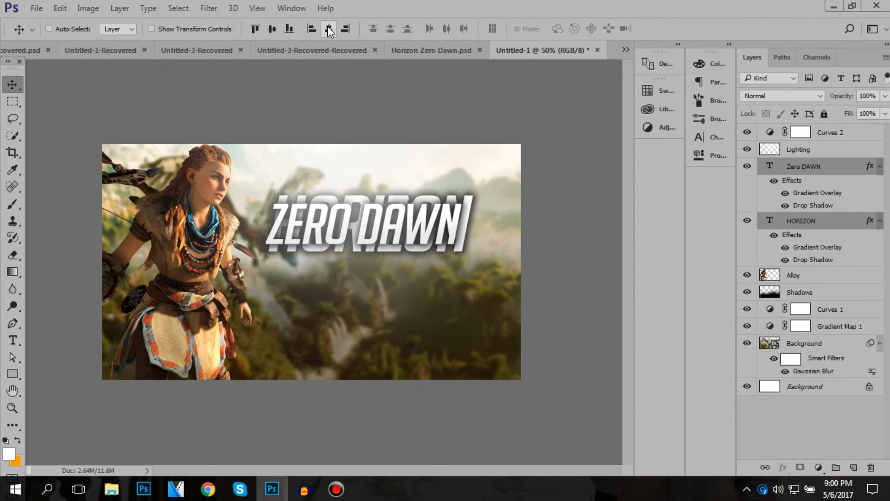
{"action": "key", "text": "ctrl+alt+z"}
Align the HORIZON and ZERO DAWN text layers on their horizontal centers.
{"action": "left_click", "coordinate": [328, 28]}
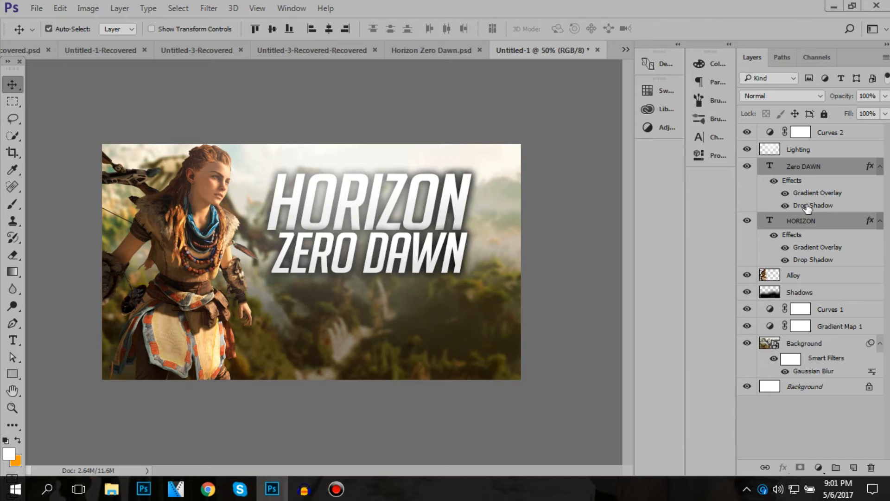
Examine the HORIZON text layer's character formatting, including its faux italic and all-caps options.
{"action": "left_click", "coordinate": [805, 221]}
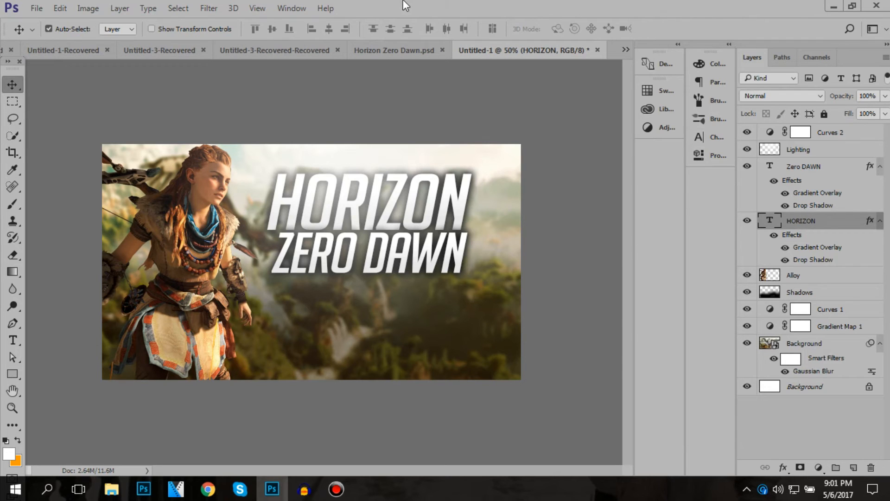
{"action": "left_click", "coordinate": [773, 167]}
{"action": "double_click", "coordinate": [350, 182]}
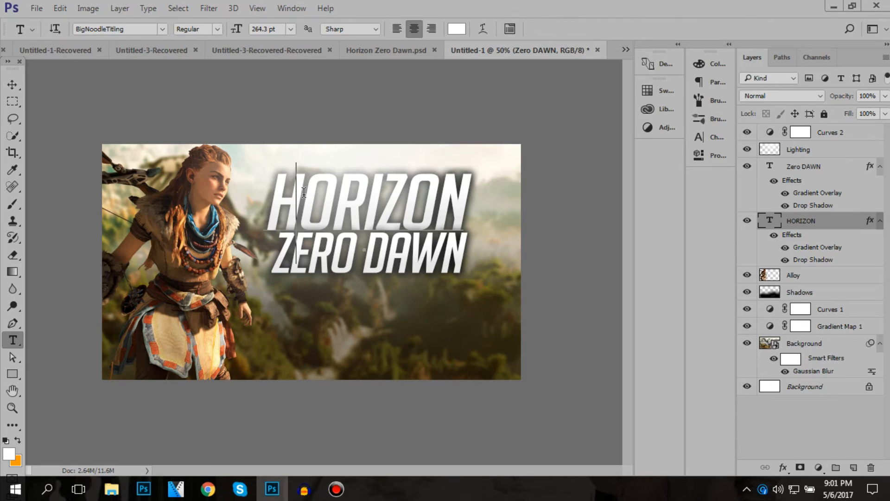
{"action": "left_click", "coordinate": [510, 29]}
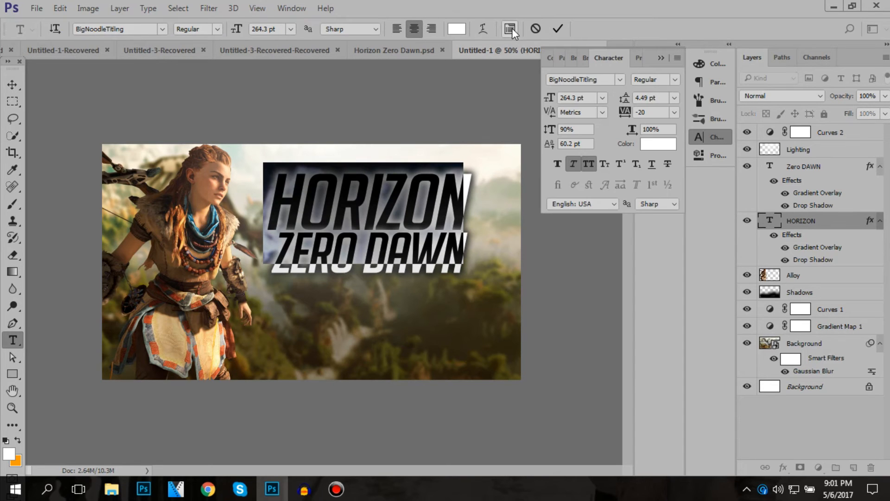
{"action": "left_click", "coordinate": [577, 163]}
{"action": "left_click", "coordinate": [576, 163]}
{"action": "left_click", "coordinate": [572, 164]}
{"action": "left_click", "coordinate": [659, 57]}
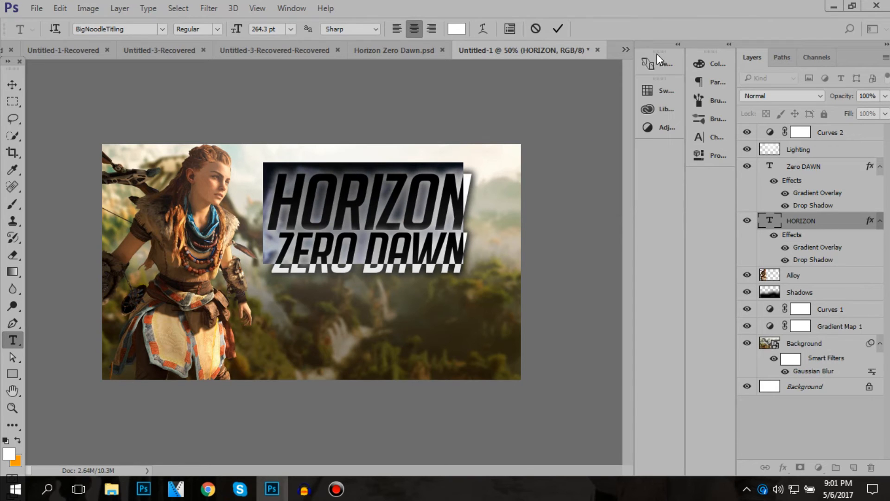
{"action": "left_click", "coordinate": [559, 29]}
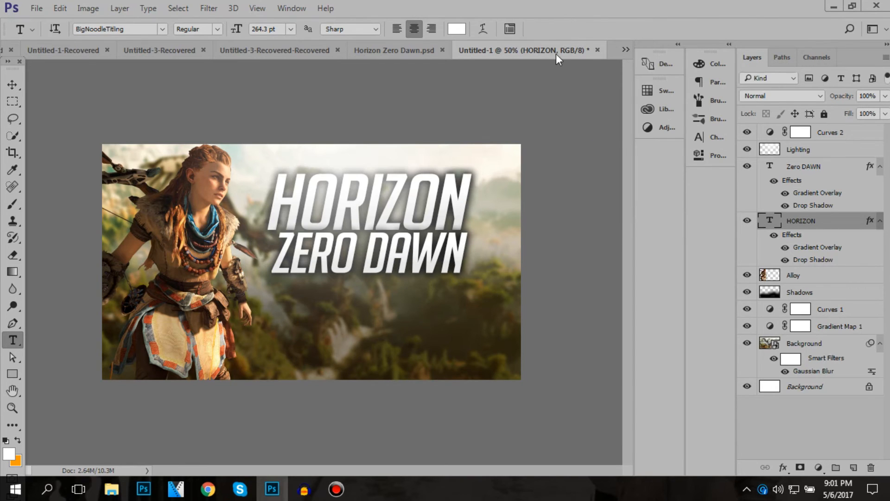
Examine the ZERO DAWN text layer's character formatting for comparison with HORIZON.
{"action": "double_click", "coordinate": [770, 166]}
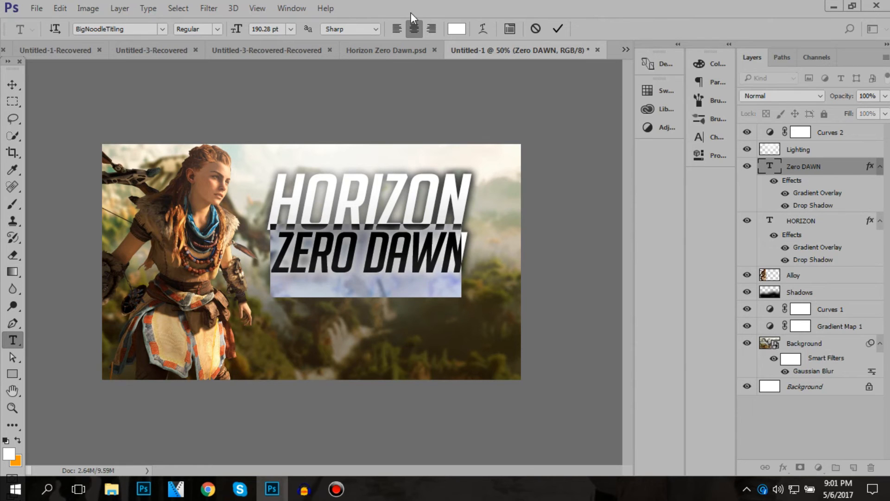
{"action": "left_click", "coordinate": [482, 28]}
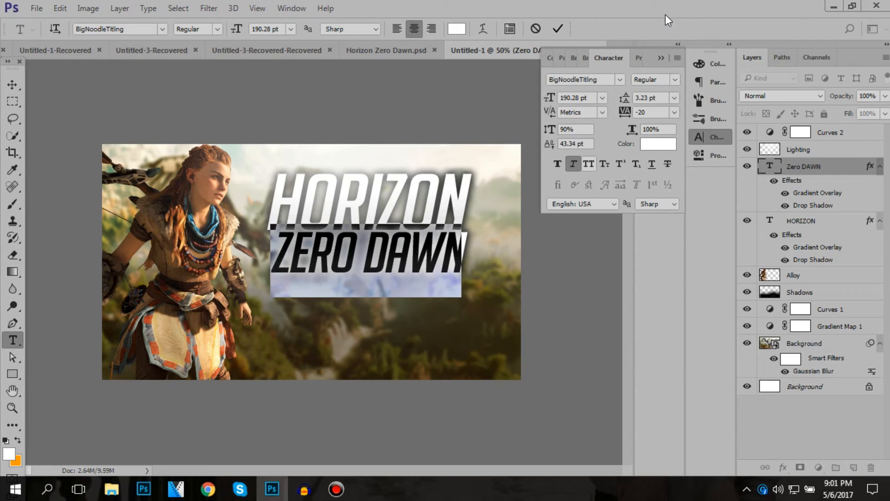
{"action": "left_click", "coordinate": [662, 58]}
{"action": "left_click", "coordinate": [557, 29]}
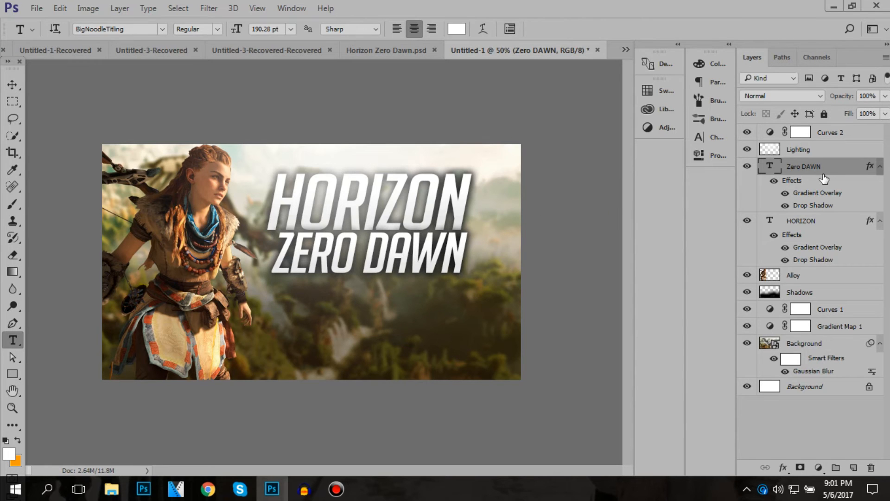
Nudge the ZERO DAWN text to the left and slightly down beneath HORIZON.
{"action": "left_click", "coordinate": [10, 84]}
{"action": "key", "text": "Left"}
{"action": "key", "text": "Left"}
{"action": "key", "text": "Left"}
{"action": "key", "text": "Left"}
{"action": "key", "text": "Left"}
{"action": "key", "text": "Left"}
{"action": "key", "text": "Left"}
{"action": "key", "text": "Left"}
{"action": "key", "text": "Left"}
{"action": "key", "text": "Left"}
{"action": "key", "text": "Left"}
{"action": "key", "text": "Left"}
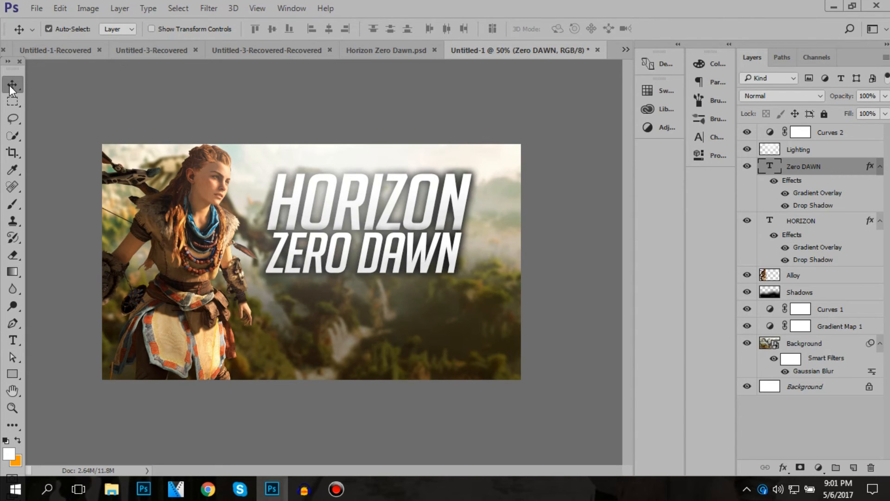
{"action": "key", "text": "Left"}
{"action": "key", "text": "Down"}
{"action": "key", "text": "Down"}
{"action": "key", "text": "Down"}
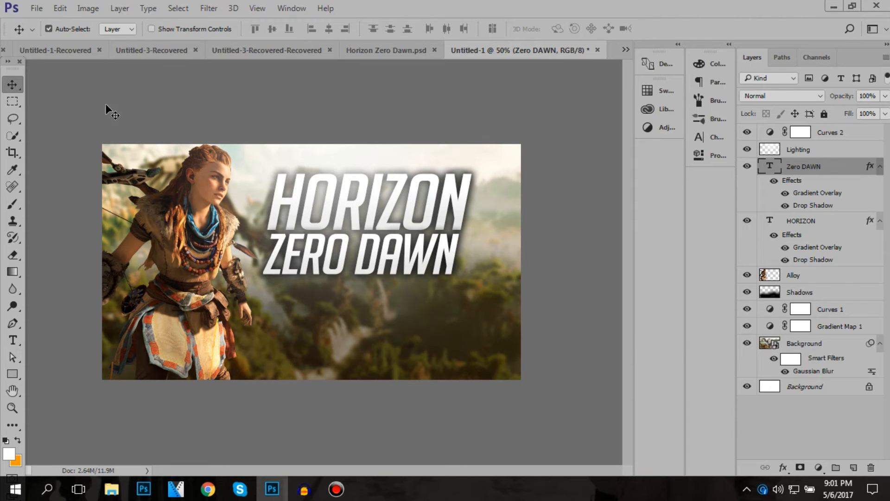
View the finished Horizon Zero Dawn.psd thumbnail as a reference and return to the Untitled-1 document.
{"action": "key", "text": "t"}
{"action": "left_click", "coordinate": [359, 59]}
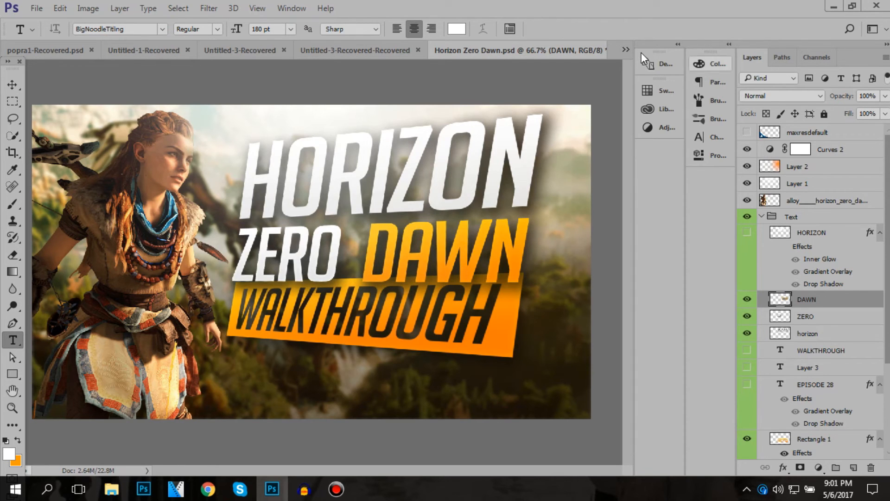
{"action": "left_click", "coordinate": [627, 48]}
{"action": "left_click", "coordinate": [661, 170]}
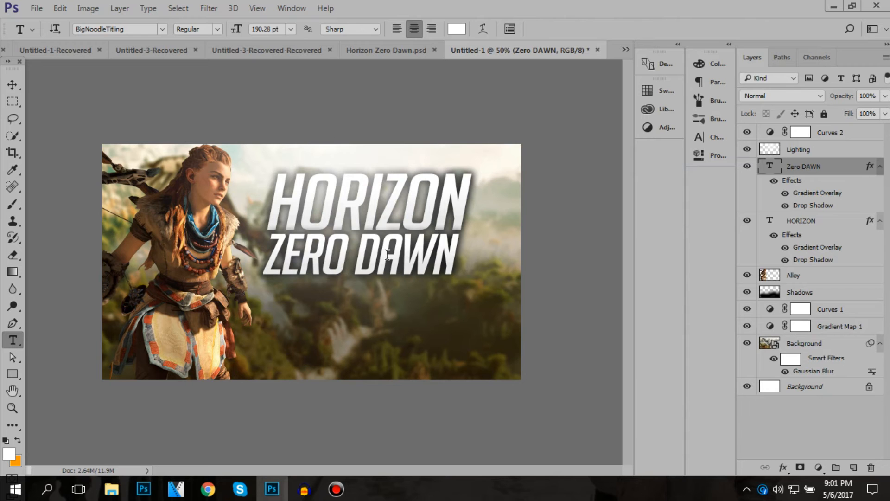
Change the ZERO DAWN layer's Gradient Overlay to the yellow-to-orange preset at 100% opacity.
{"action": "double_click", "coordinate": [387, 254]}
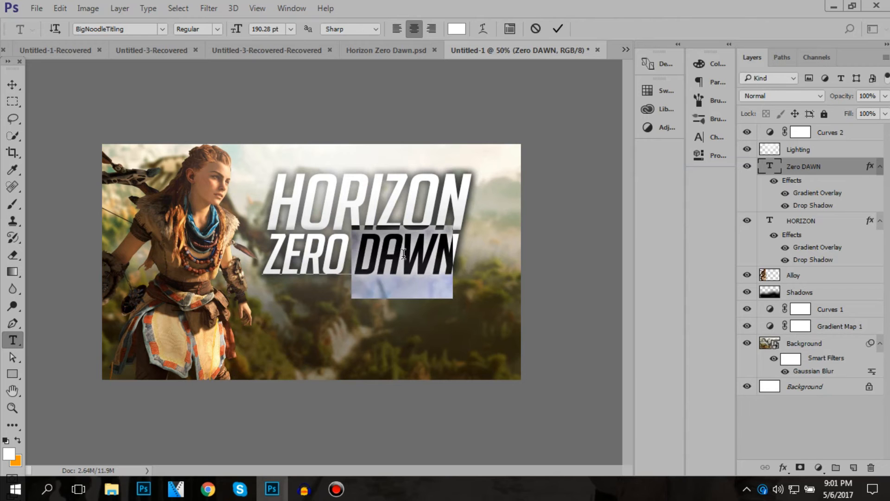
{"action": "double_click", "coordinate": [807, 194]}
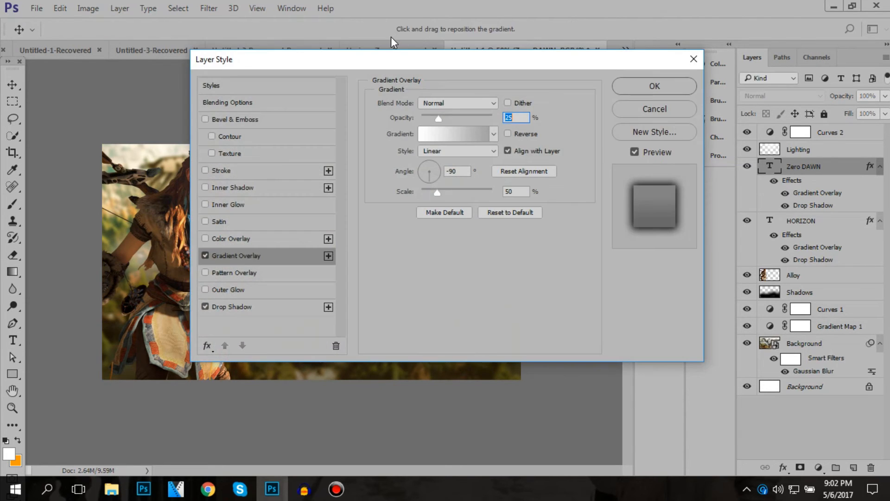
{"action": "left_click_drag", "start_coordinate": [384, 60], "coordinate": [595, 82]}
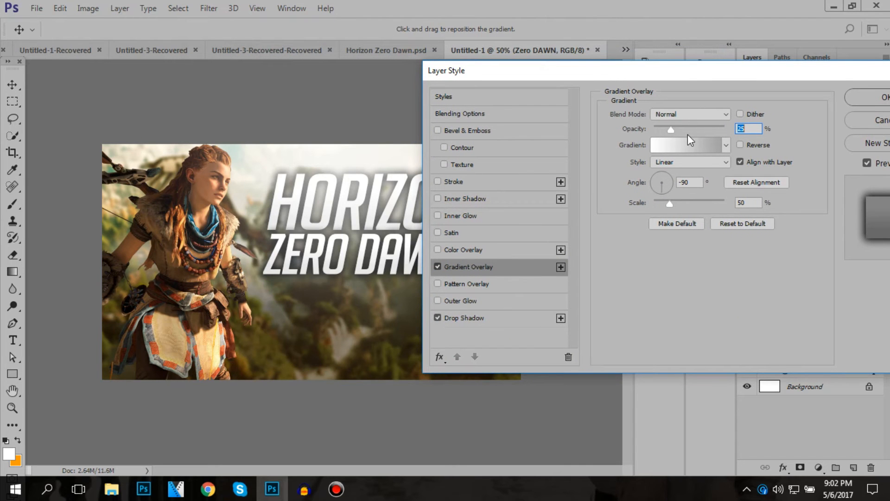
{"action": "left_click", "coordinate": [677, 147]}
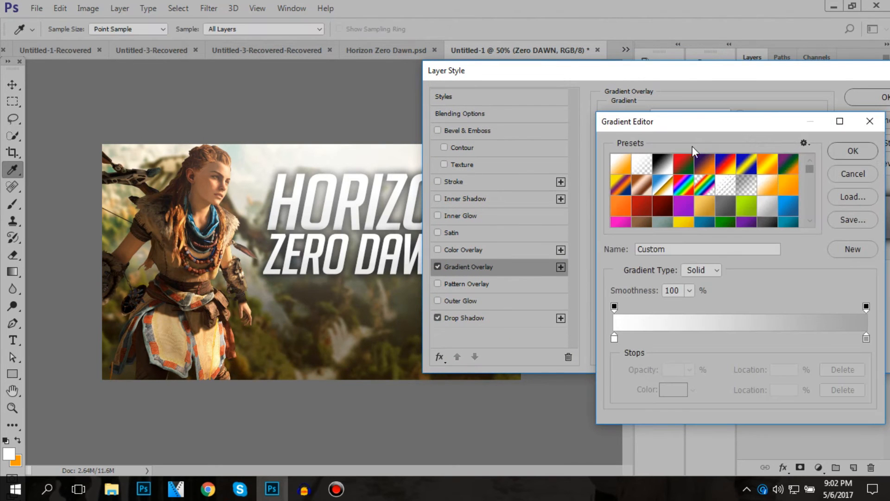
{"action": "left_click", "coordinate": [794, 197]}
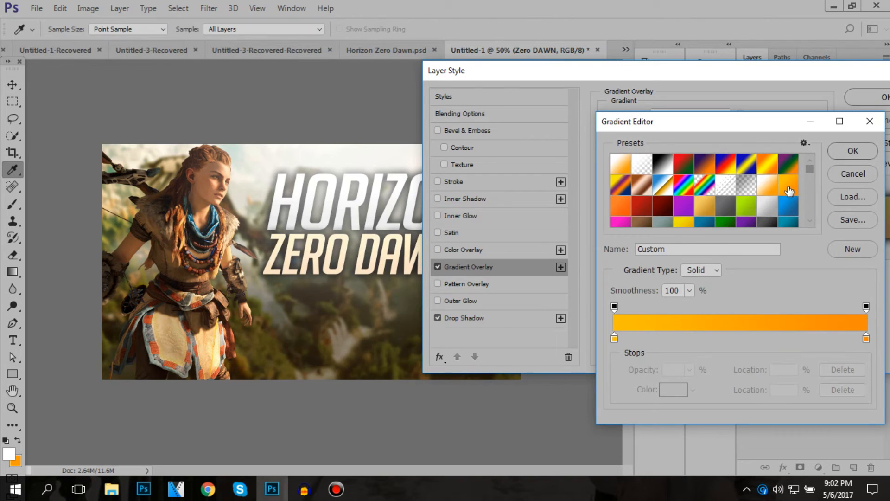
{"action": "left_click", "coordinate": [841, 148]}
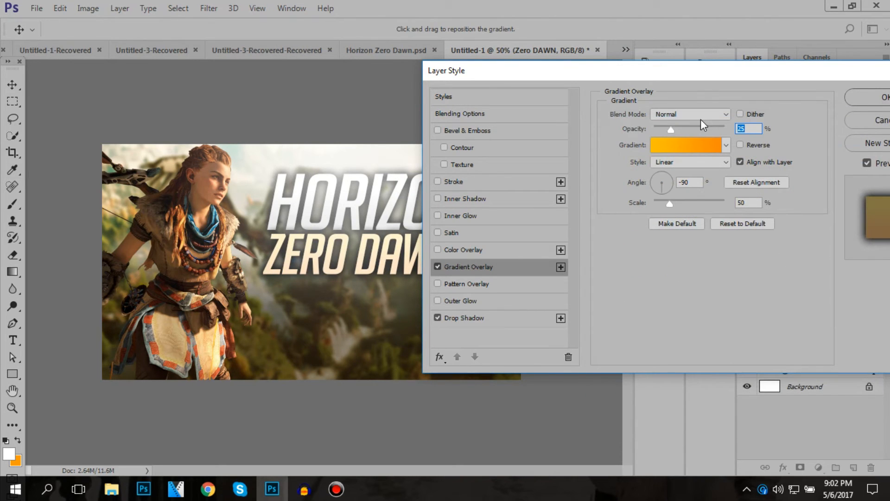
{"action": "left_click_drag", "start_coordinate": [697, 124], "coordinate": [755, 124]}
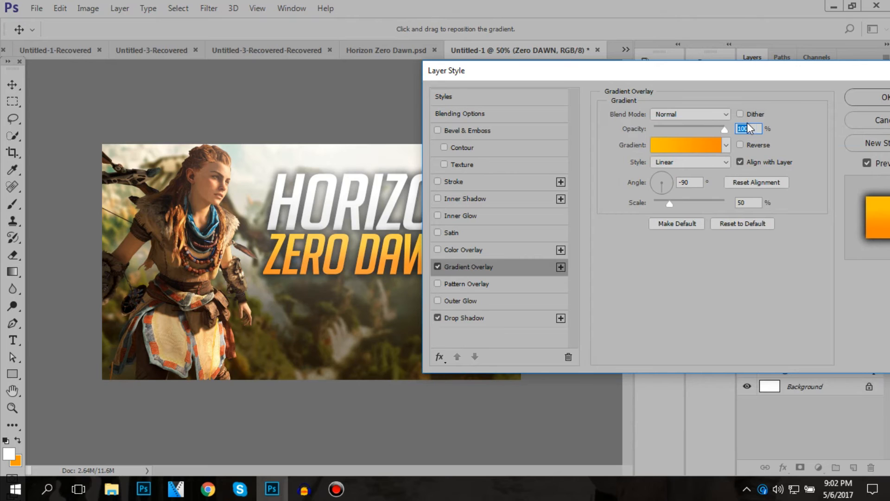
Add an Inner Glow to the ZERO DAWN text and set its size to 1 px.
{"action": "left_click", "coordinate": [438, 217]}
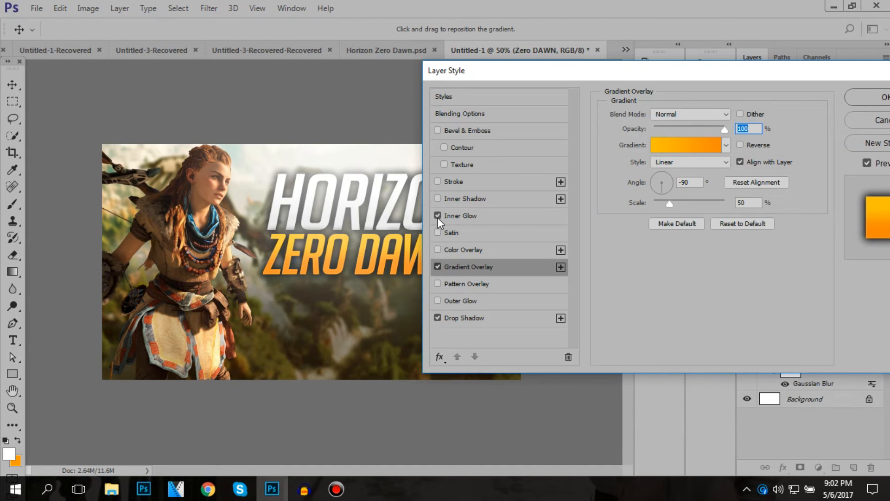
{"action": "left_click", "coordinate": [462, 216]}
{"action": "double_click", "coordinate": [722, 237]}
{"action": "type", "text": "12"}
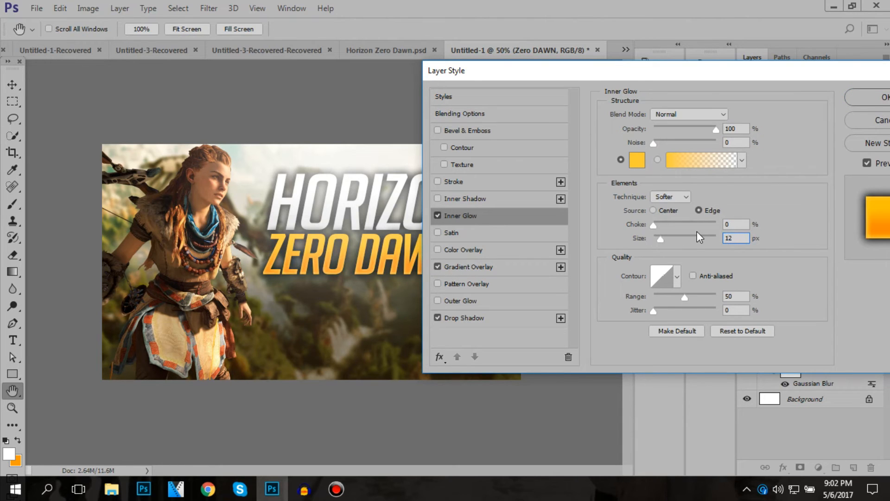
{"action": "double_click", "coordinate": [745, 238]}
{"action": "type", "text": "5"}
{"action": "key", "text": "BackSpace"}
{"action": "type", "text": "1"}
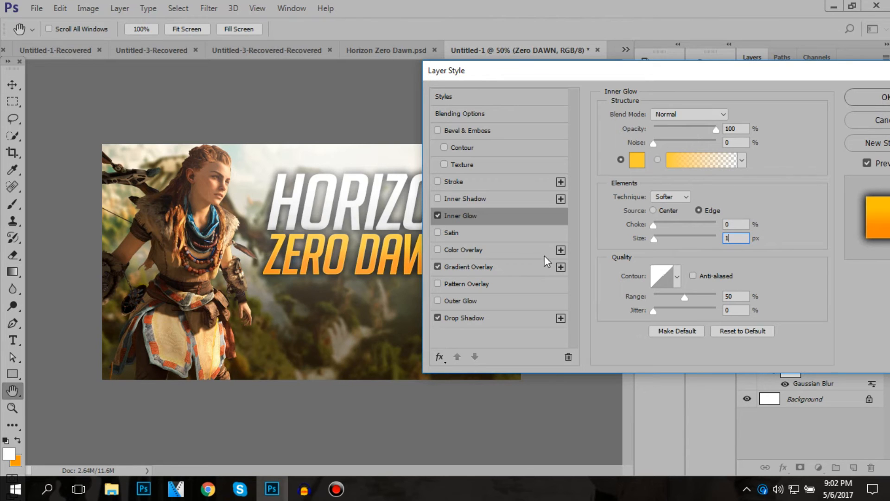
Raise the ZERO DAWN text's Drop Shadow spread to 27% and apply the layer style.
{"action": "left_click", "coordinate": [479, 317]}
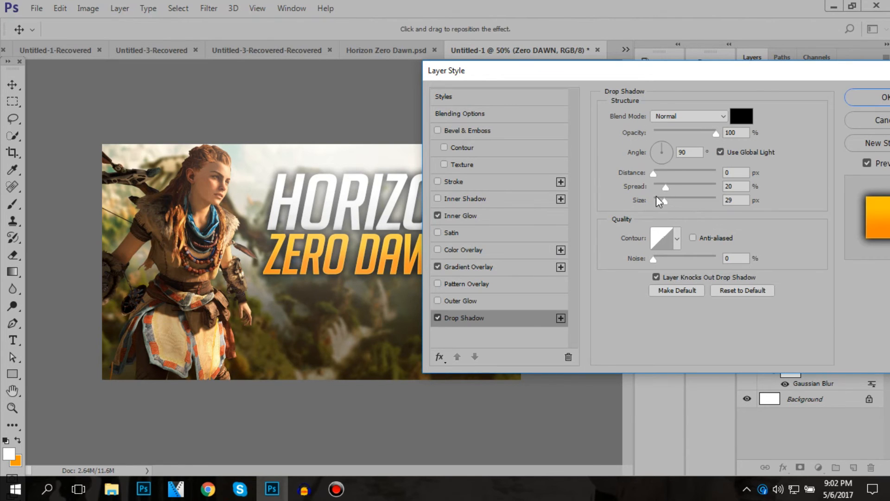
{"action": "mouse_move", "coordinate": [667, 184]}
{"action": "left_mouse_down"}
{"action": "mouse_move", "coordinate": [680, 184]}
{"action": "mouse_move", "coordinate": [670, 186]}
{"action": "left_mouse_up"}
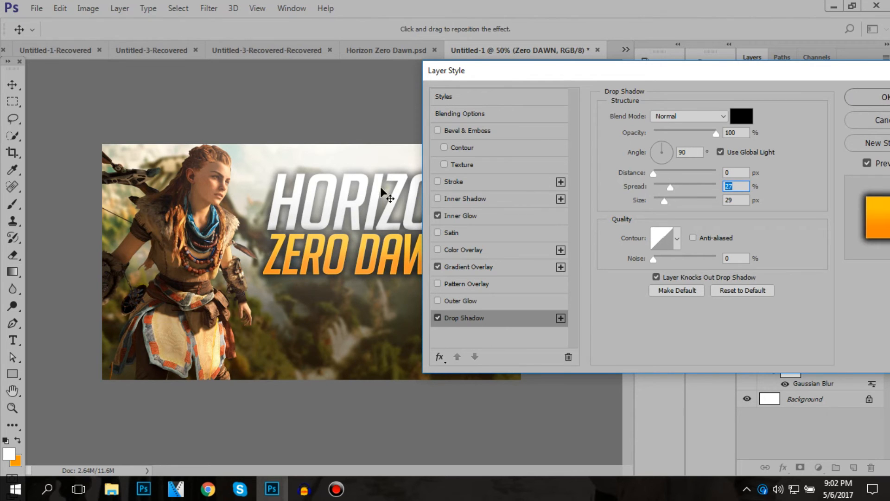
{"action": "left_click", "coordinate": [871, 96]}
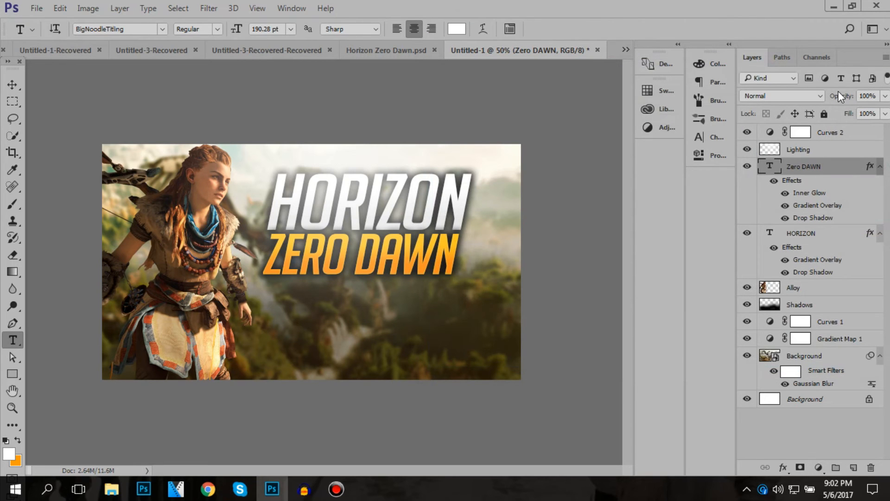
Duplicate the ZERO DAWN text layer and delete DAWN from the copy so it reads only ZERO.
{"action": "key", "text": "ctrl+j"}
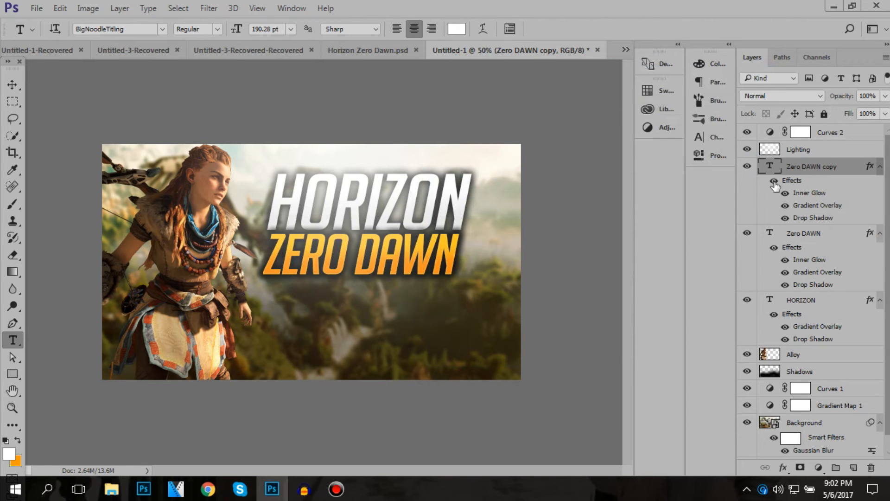
{"action": "left_click_drag", "start_coordinate": [360, 252], "coordinate": [505, 220]}
{"action": "key", "text": "BackSpace"}
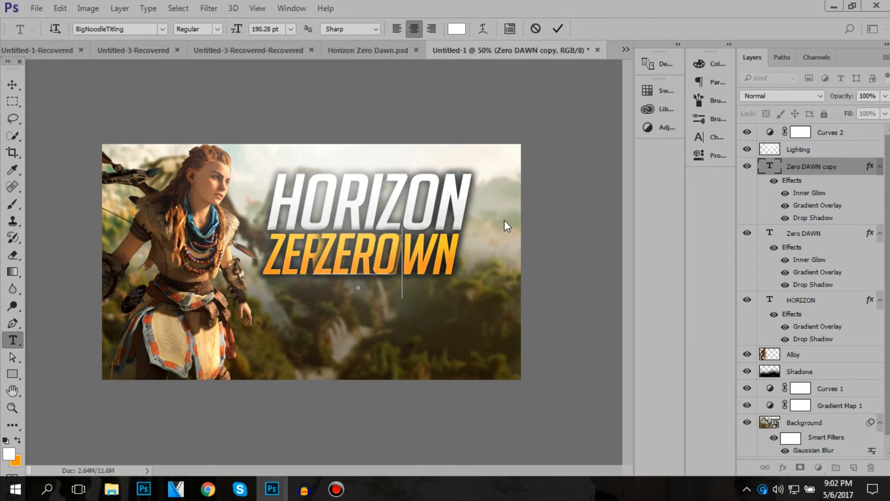
{"action": "left_click", "coordinate": [559, 30]}
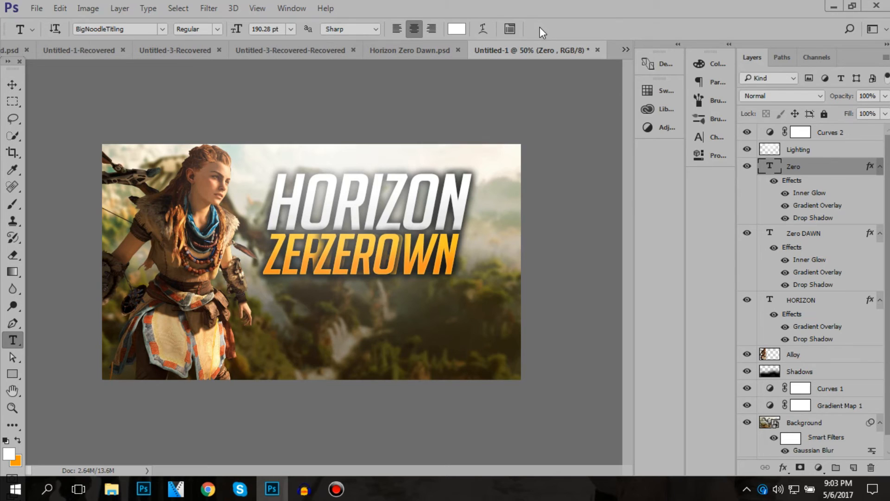
Move the separate ZERO text left until it sits exactly over ZERO in the original text layer.
{"action": "left_click", "coordinate": [18, 87]}
{"action": "key", "text": "shift+Left"}
{"action": "key", "text": "shift+Left"}
{"action": "key", "text": "shift+Left"}
{"action": "key", "text": "shift+Left"}
{"action": "key", "text": "shift+Left"}
{"action": "key", "text": "shift+Left"}
{"action": "key", "text": "shift+Left"}
{"action": "key", "text": "shift+Left"}
{"action": "key", "text": "shift+Left"}
{"action": "key", "text": "shift+Left"}
{"action": "key", "text": "shift+Left"}
{"action": "key", "text": "shift+Left"}
{"action": "key", "text": "shift+Left"}
{"action": "key", "text": "shift+Left"}
{"action": "key", "text": "shift+Left"}
{"action": "key", "text": "shift+Left"}
{"action": "key", "text": "shift+Left"}
{"action": "key", "text": "shift+Left"}
{"action": "key", "text": "shift+Left"}
{"action": "key", "text": "shift+Left"}
{"action": "key", "text": "shift+Left"}
{"action": "key", "text": "shift+Left"}
{"action": "key", "text": "shift+Left"}
{"action": "key", "text": "shift+Left"}
{"action": "key", "text": "shift+Left"}
{"action": "key", "text": "shift+Left"}
{"action": "key", "text": "shift+Left"}
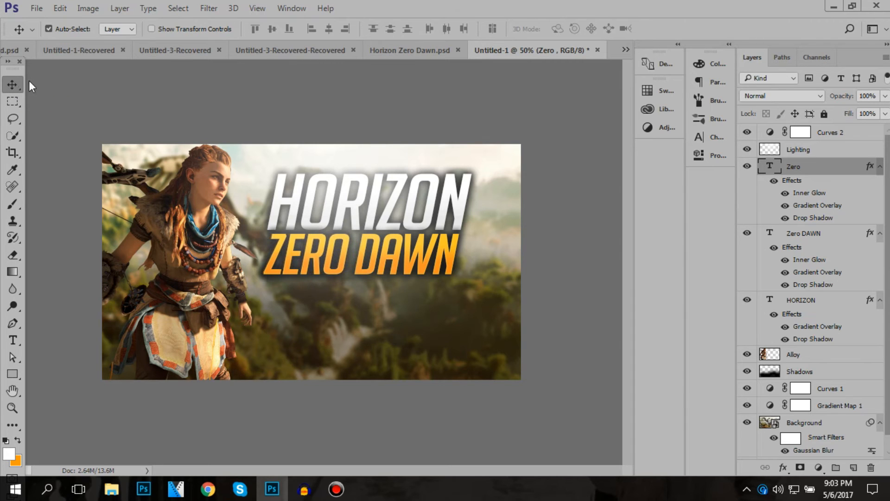
Remove ZERO from the original ZERO DAWN layer, padding with leading spaces so DAWN stays beside the separate ZERO.
{"action": "left_click", "coordinate": [795, 234]}
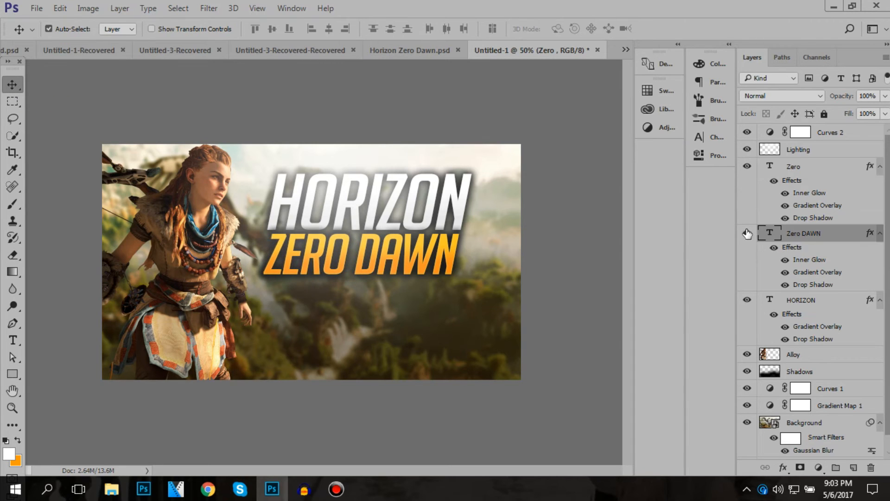
{"action": "left_click", "coordinate": [748, 233]}
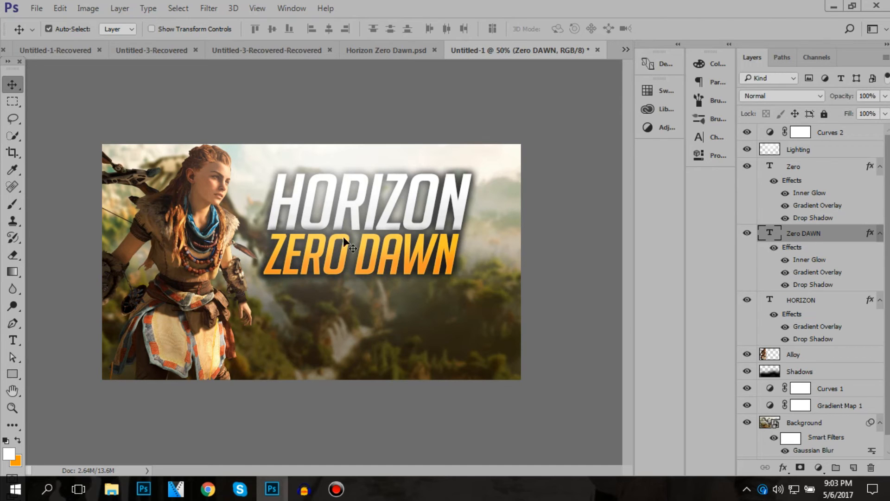
{"action": "key", "text": "t"}
{"action": "left_click_drag", "start_coordinate": [351, 254], "coordinate": [221, 280]}
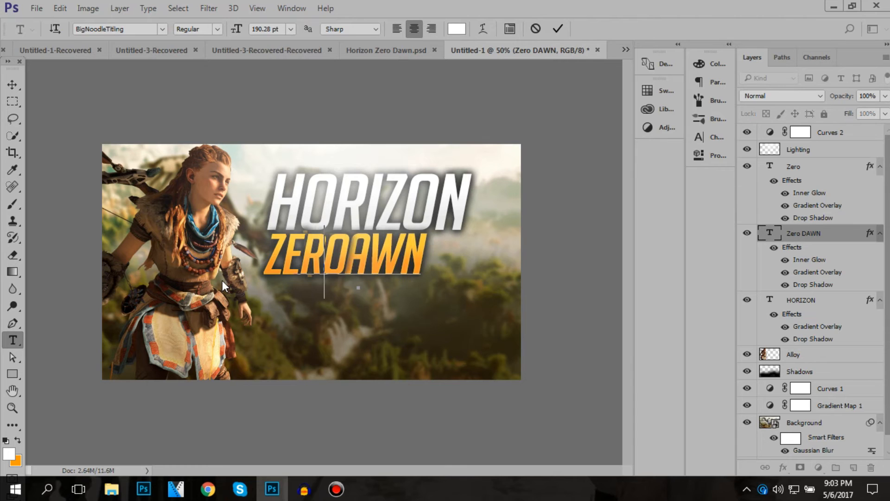
{"action": "left_click_drag", "start_coordinate": [268, 265], "coordinate": [305, 265]}
{"action": "key", "text": "BackSpace"}
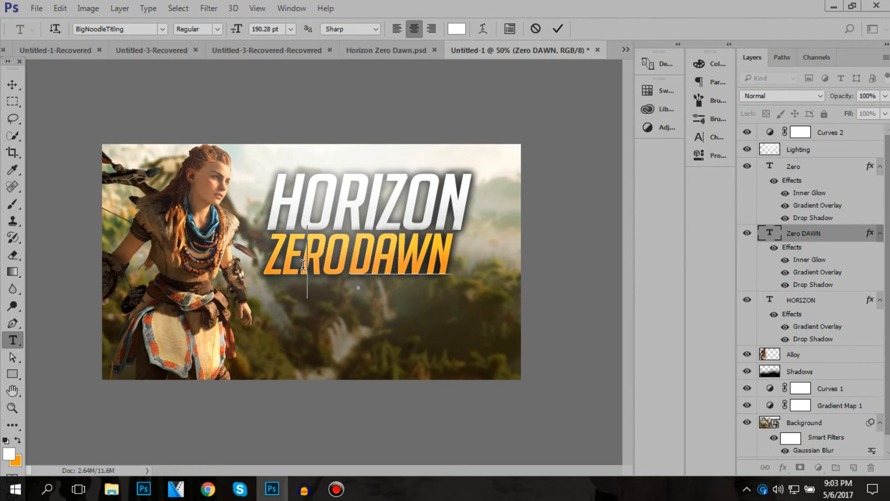
{"action": "key", "text": "BackSpace"}
{"action": "key", "text": "BackSpace"}
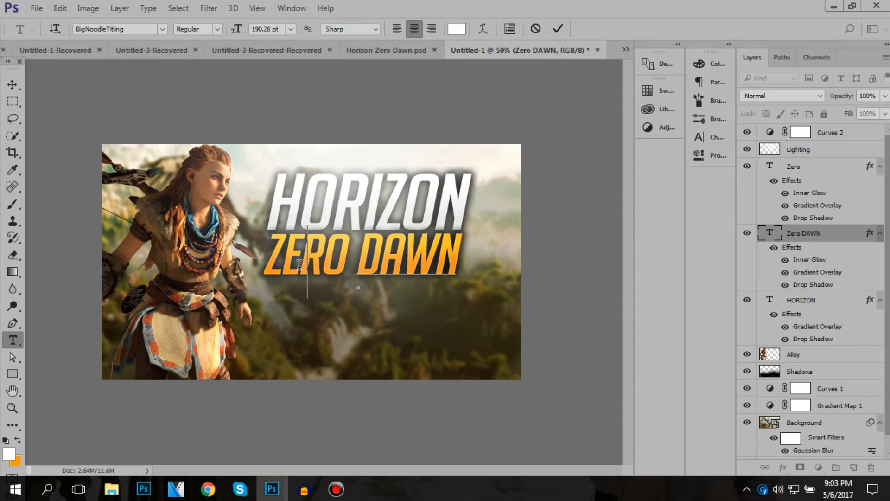
{"action": "key", "text": "BackSpace"}
{"action": "left_click", "coordinate": [558, 29]}
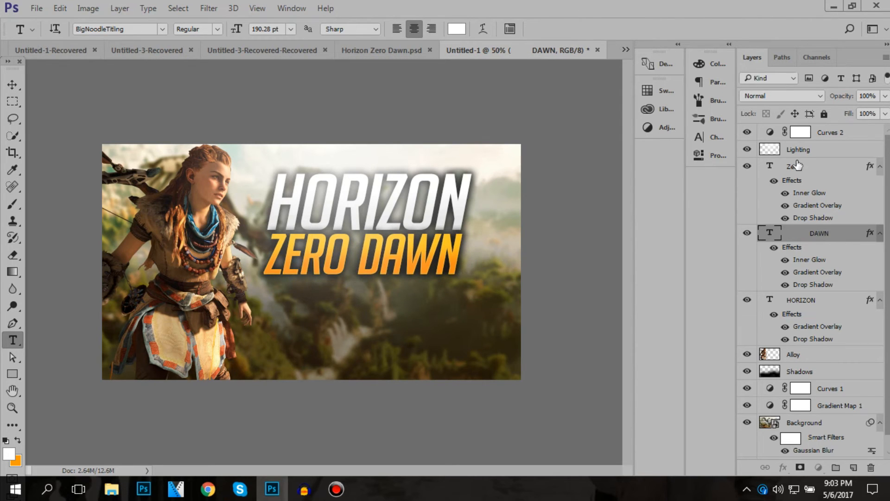
Change the ZERO text layer's Gradient Overlay to the light grey-white preset gradient at 30% opacity and apply the layer style.
{"action": "left_click", "coordinate": [789, 192]}
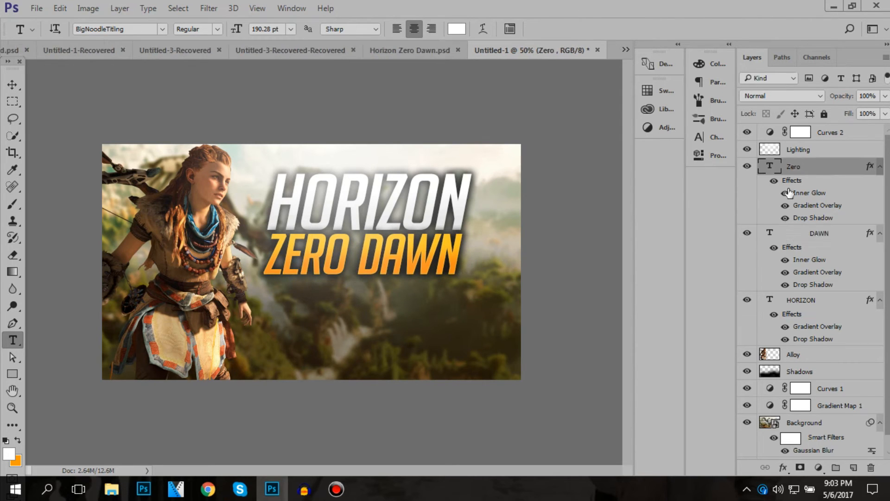
{"action": "double_click", "coordinate": [806, 206]}
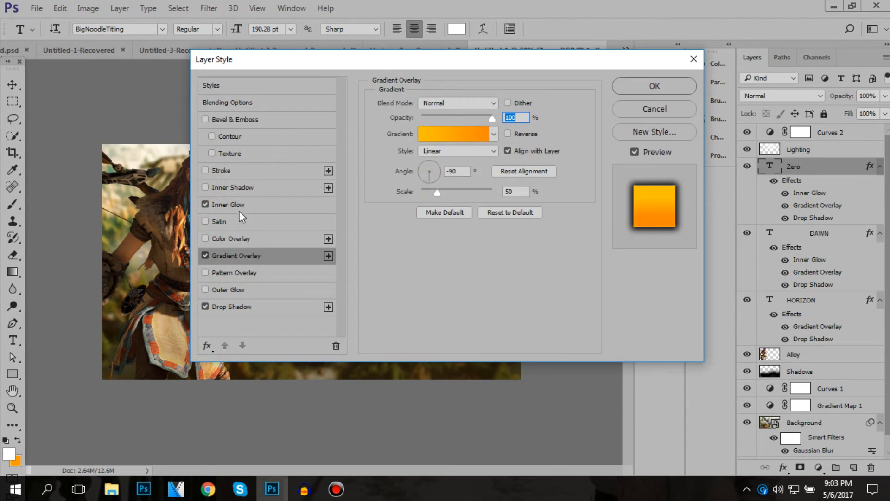
{"action": "left_click", "coordinate": [452, 134]}
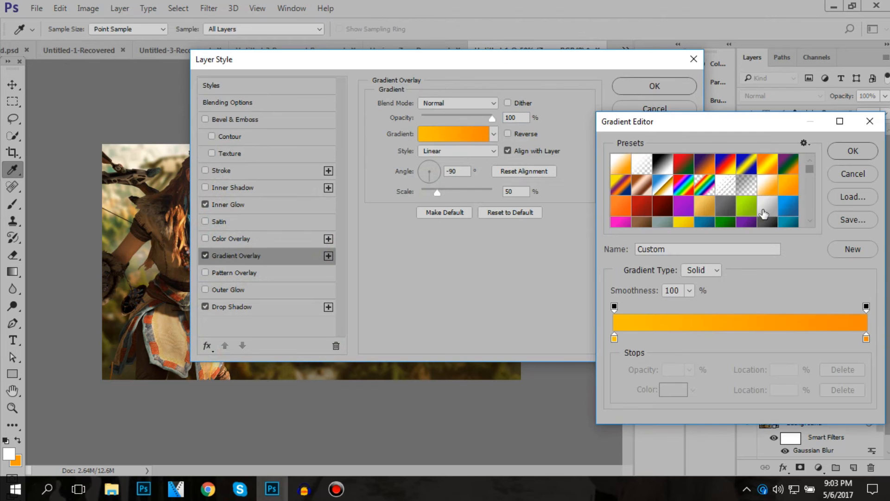
{"action": "left_click", "coordinate": [766, 212]}
{"action": "left_click", "coordinate": [837, 152]}
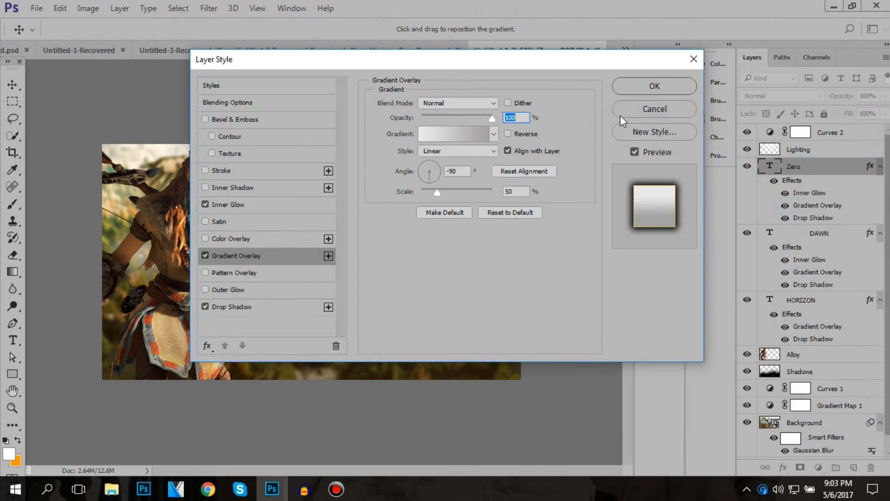
{"action": "type", "text": "30"}
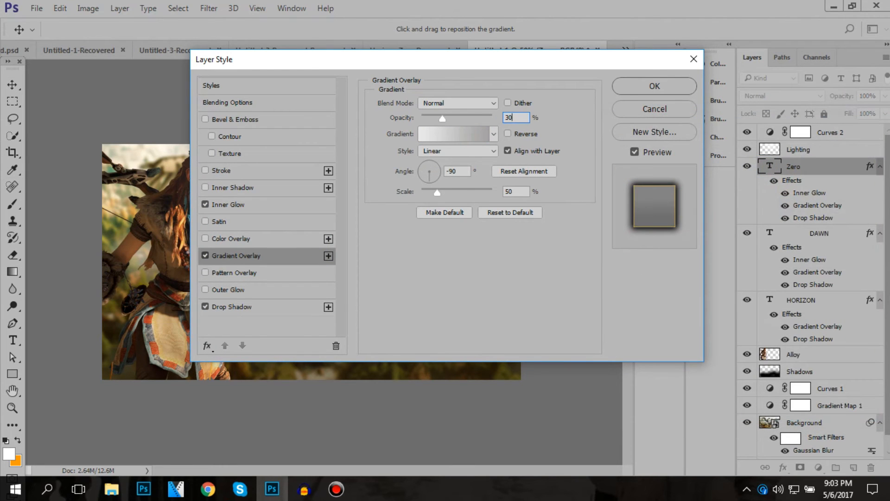
{"action": "left_click", "coordinate": [655, 86]}
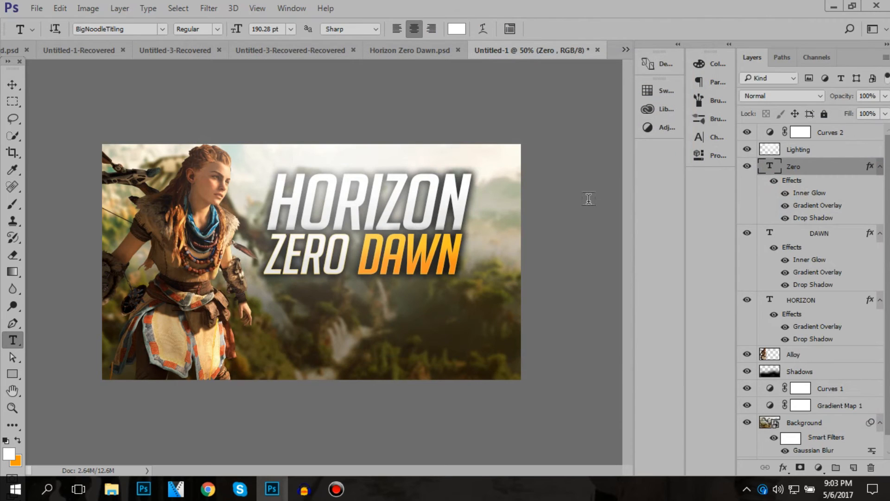